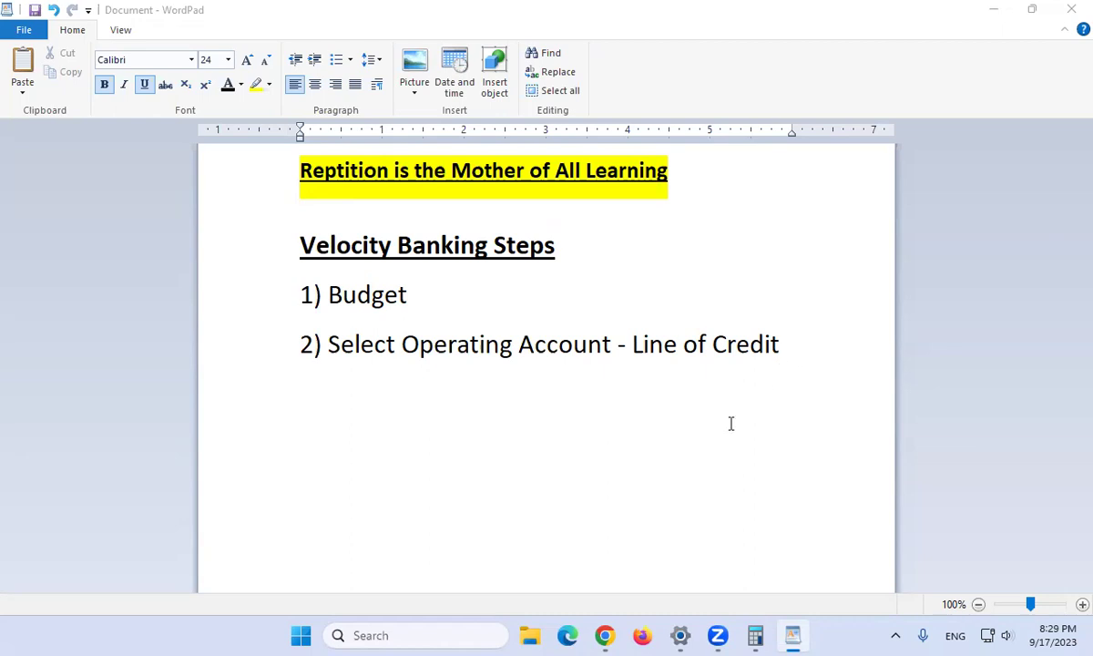
- Switch to the blank Excel workbook in Chrome and enter the heading "Average American" in cell B1
{"action": "mouse_move", "coordinate": [605, 635]}
{"action": "left_click", "coordinate": [560, 587]}
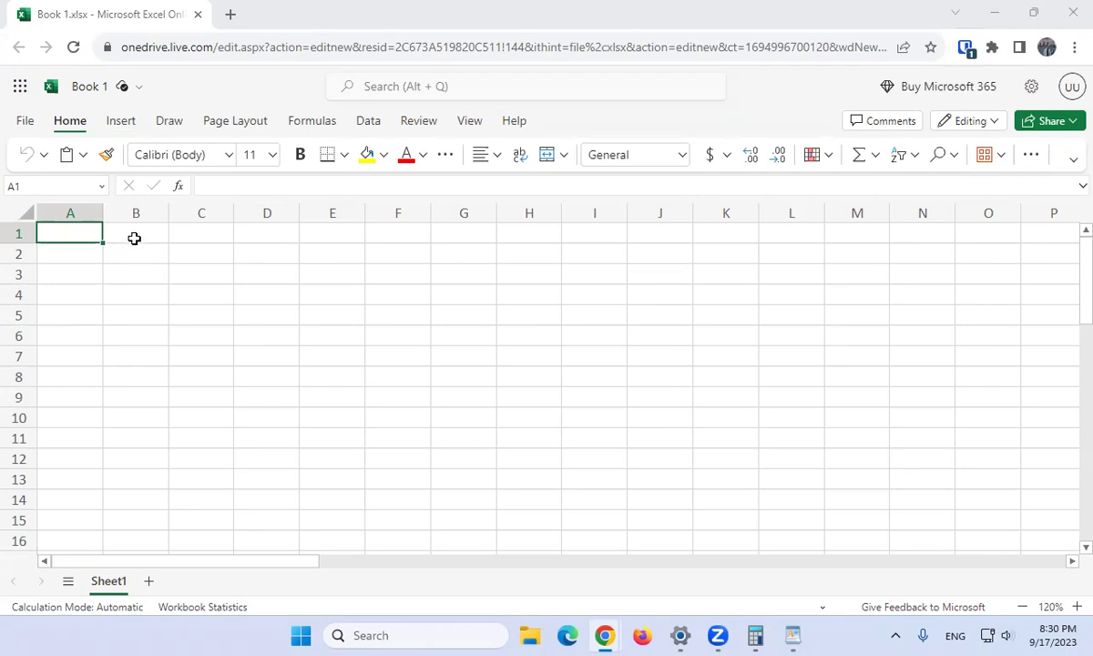
{"action": "left_click", "coordinate": [137, 237]}
{"action": "type", "text": "Average American"}
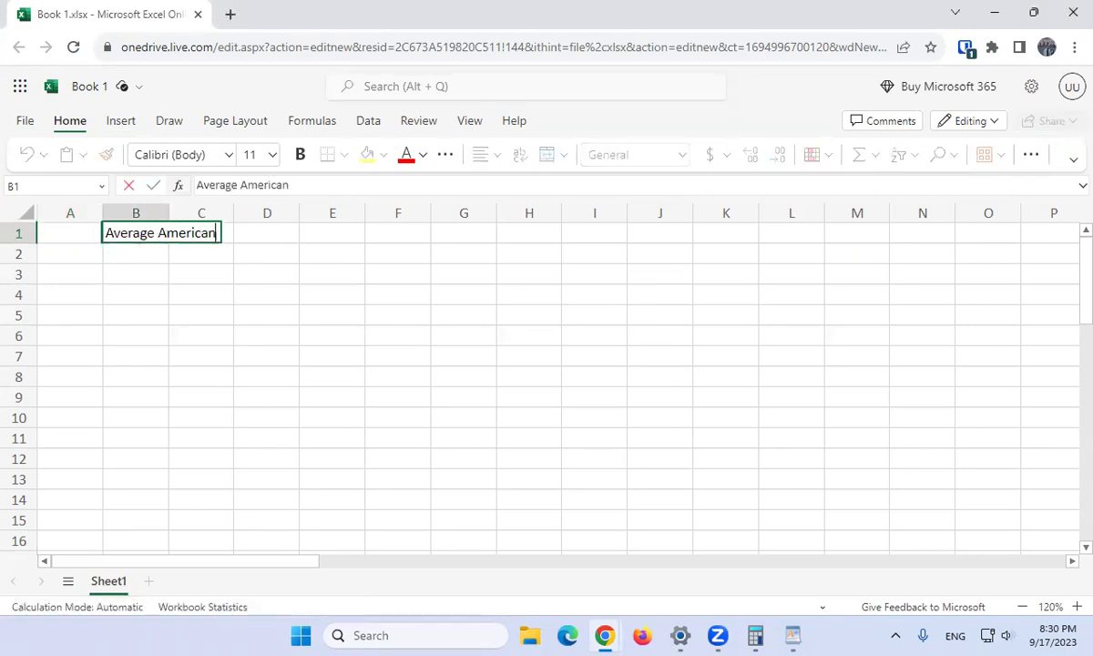
{"action": "key", "text": "Return"}
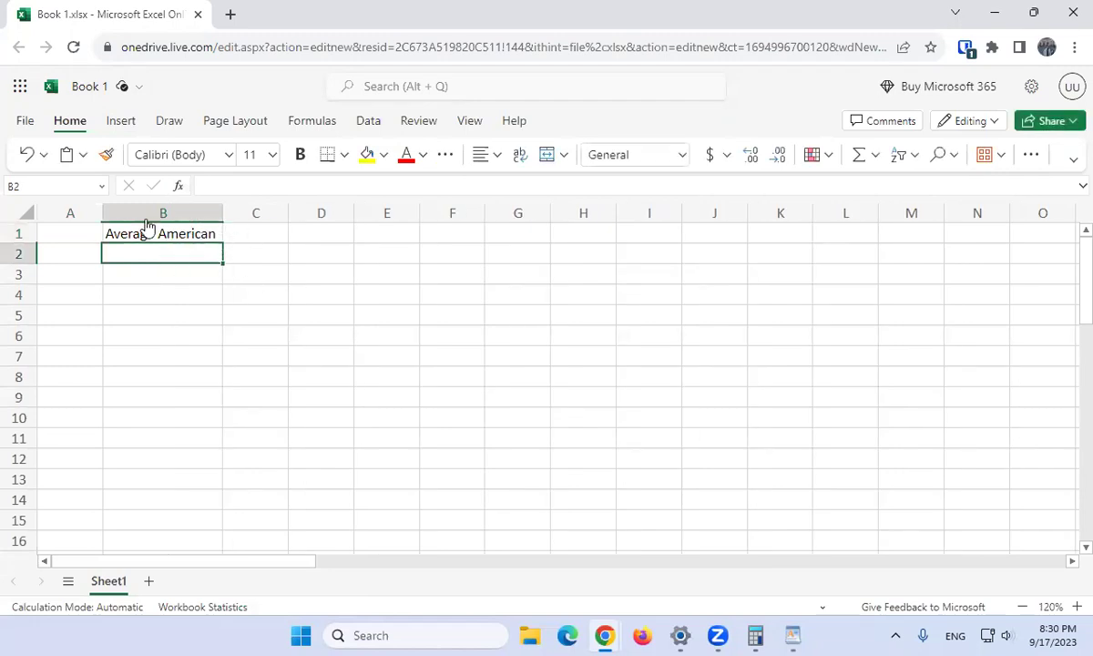
- Widen column A slightly and enter the row label "Income" in cell A2
{"action": "left_click_drag", "start_coordinate": [101, 213], "coordinate": [123, 215]}
{"action": "left_click", "coordinate": [91, 254]}
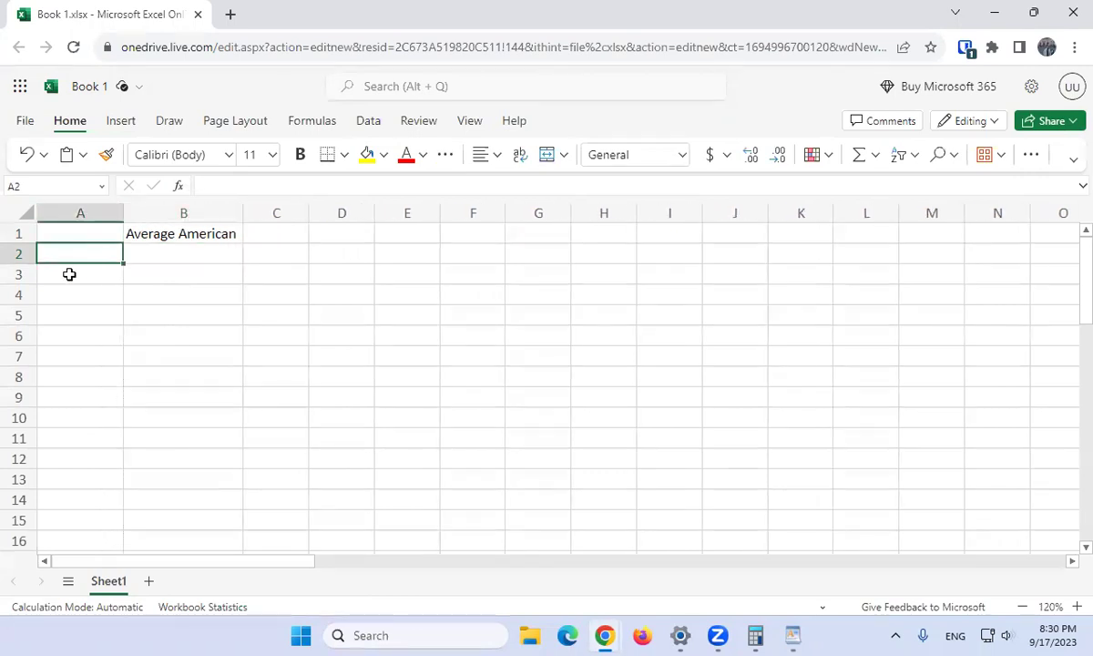
{"action": "type", "text": "INcom"}
{"action": "key", "text": "BackSpace"}
{"action": "key", "text": "BackSpace"}
{"action": "key", "text": "BackSpace"}
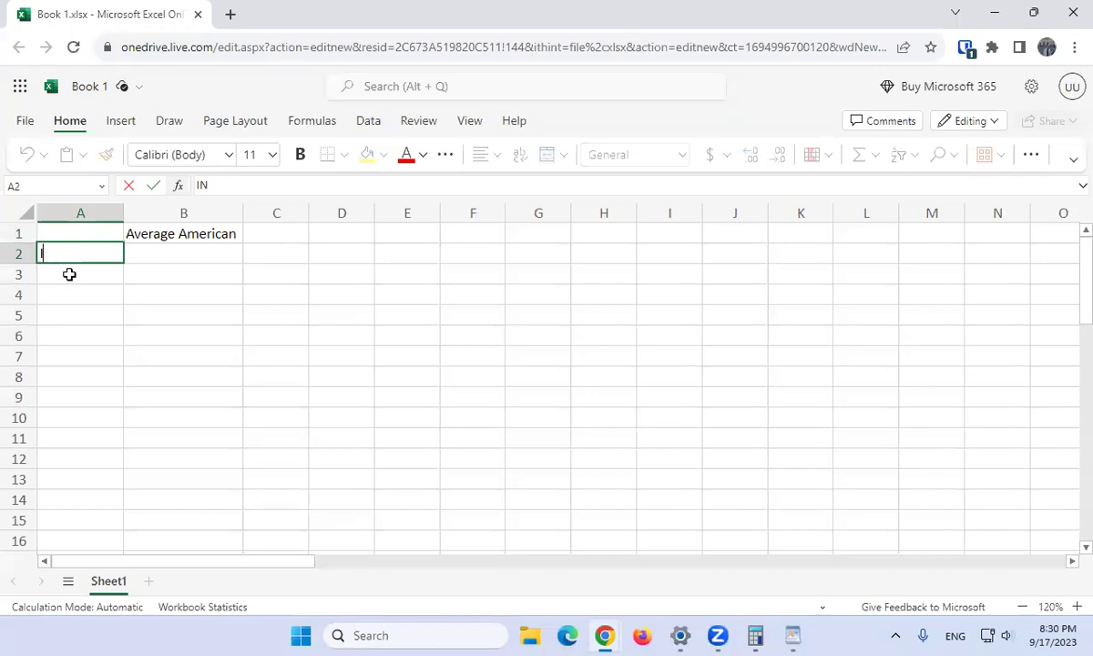
{"action": "type", "text": "ncome"}
{"action": "key", "text": "Return"}
{"action": "key", "text": "Up"}
{"action": "key", "text": "Right"}
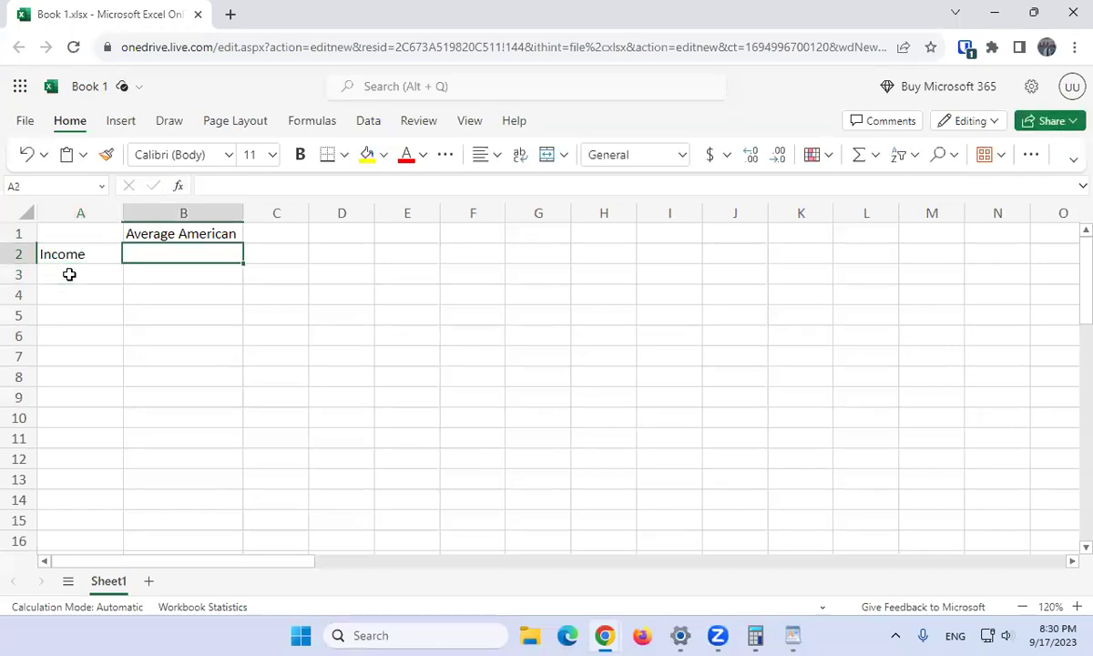
- Enter the row labels "Expenses" in cell A3 and "Savings" in cell A4
{"action": "key", "text": "Down"}
{"action": "key", "text": "Left"}
{"action": "type", "text": "Expenses"}
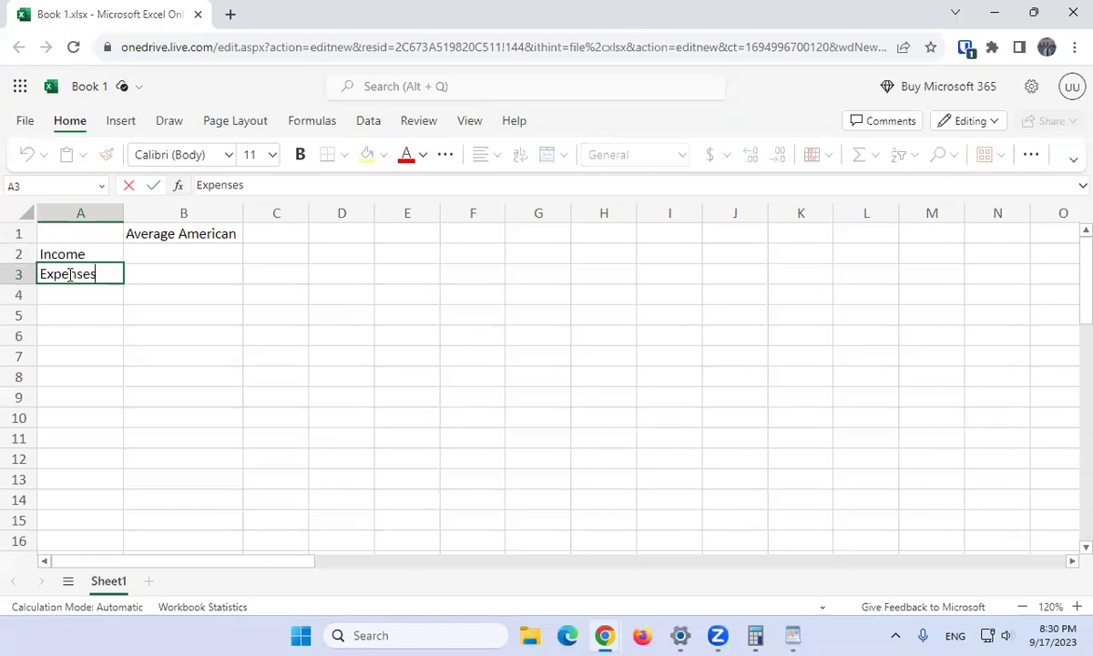
{"action": "key", "text": "Return"}
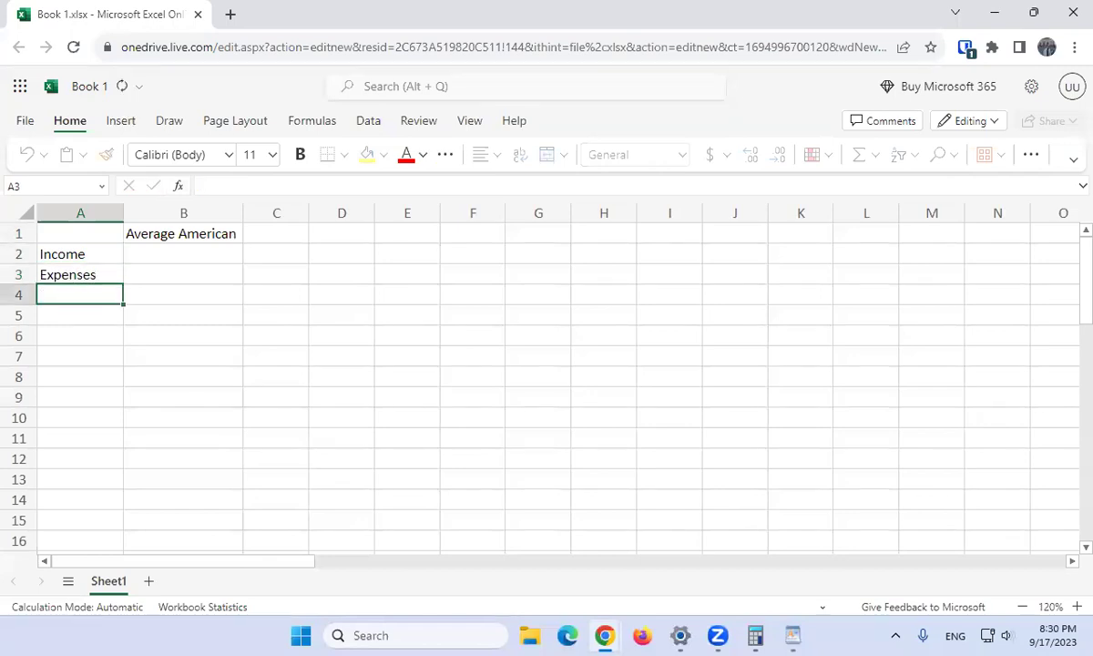
{"action": "type", "text": "Savings"}
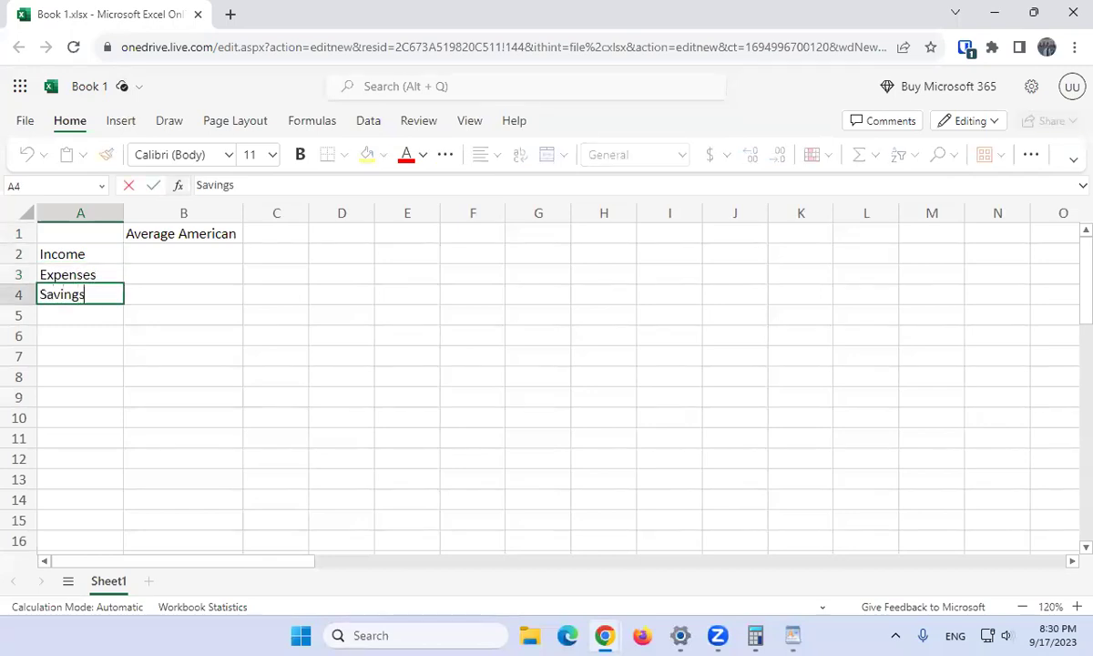
{"action": "key", "text": "Return"}
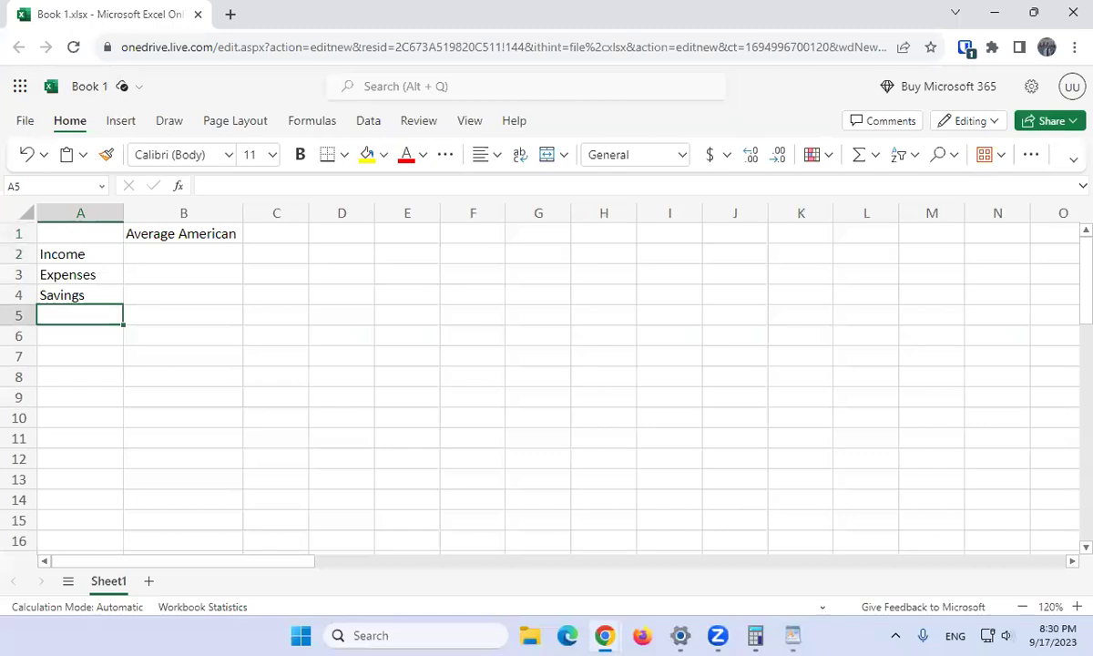
- Format the cell range B2:B15 with the Currency number format
{"action": "key", "text": "Up"}
{"action": "key", "text": "Right"}
{"action": "key", "text": "Up"}
{"action": "key", "text": "Up"}
{"action": "key", "text": "Up"}
{"action": "key", "text": "Left"}
{"action": "key", "text": "Down"}
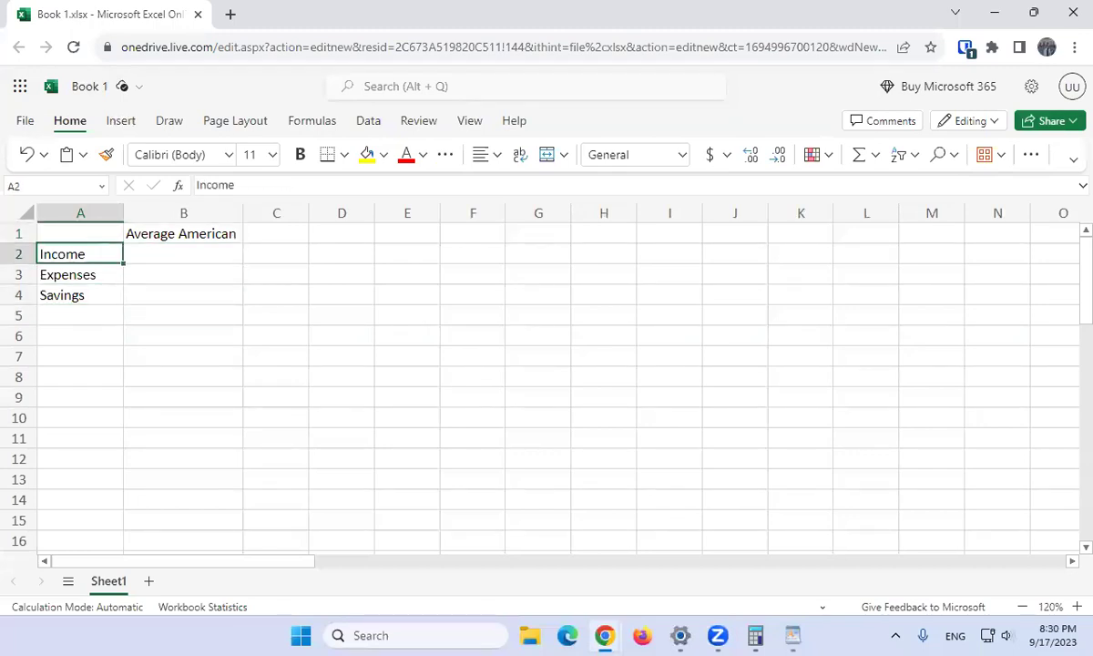
{"action": "key", "text": "Right"}
{"action": "key", "text": "shift+Down"}
{"action": "key", "text": "shift+Down"}
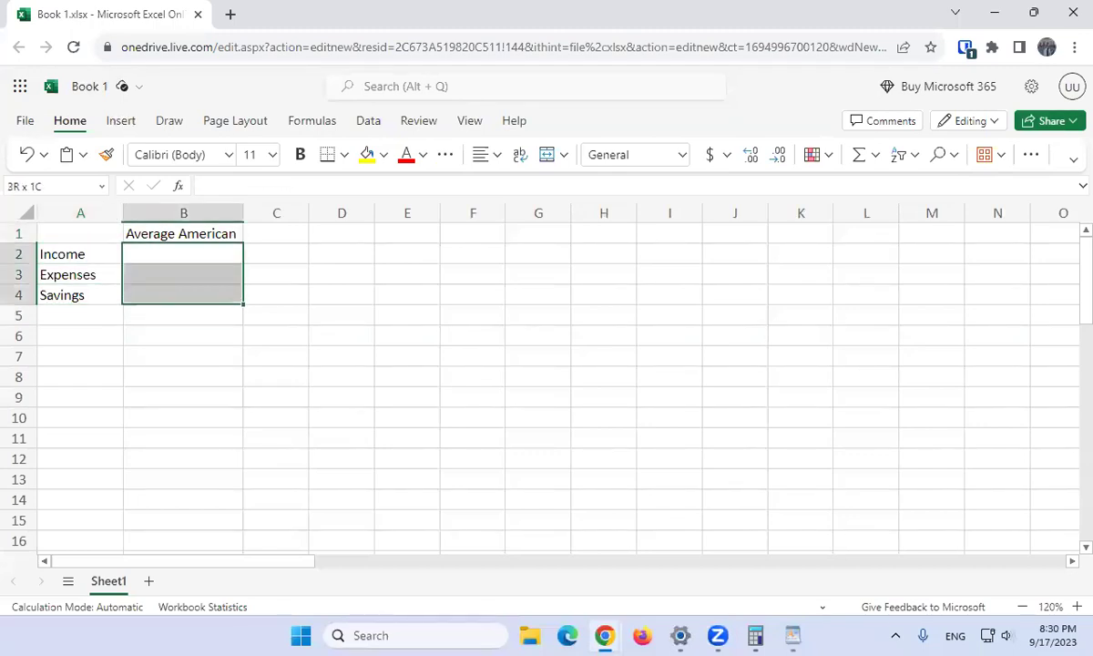
{"action": "key", "text": "shift+Down"}
{"action": "key", "text": "shift+Down"}
{"action": "key", "text": "shift+Down"}
{"action": "key", "text": "shift+Down"}
{"action": "key", "text": "shift+Down"}
{"action": "key", "text": "shift+Down"}
{"action": "key", "text": "shift+Down"}
{"action": "key", "text": "shift+Down"}
{"action": "key", "text": "shift+Down"}
{"action": "key", "text": "shift+Down"}
{"action": "key", "text": "shift+Down"}
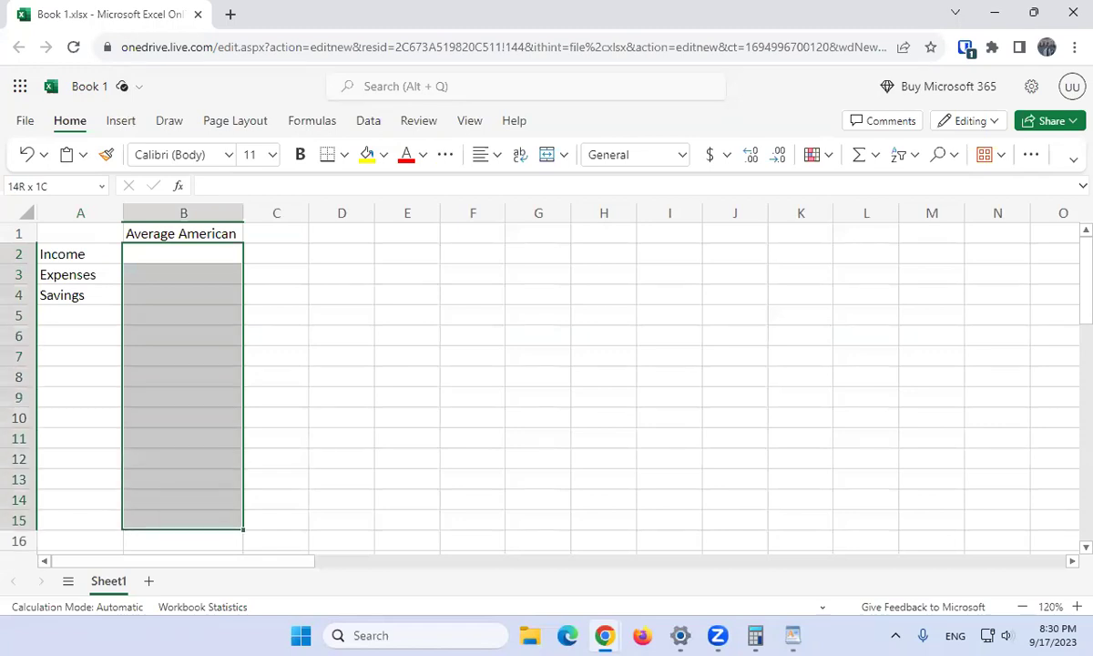
{"action": "right_click", "coordinate": [207, 390]}
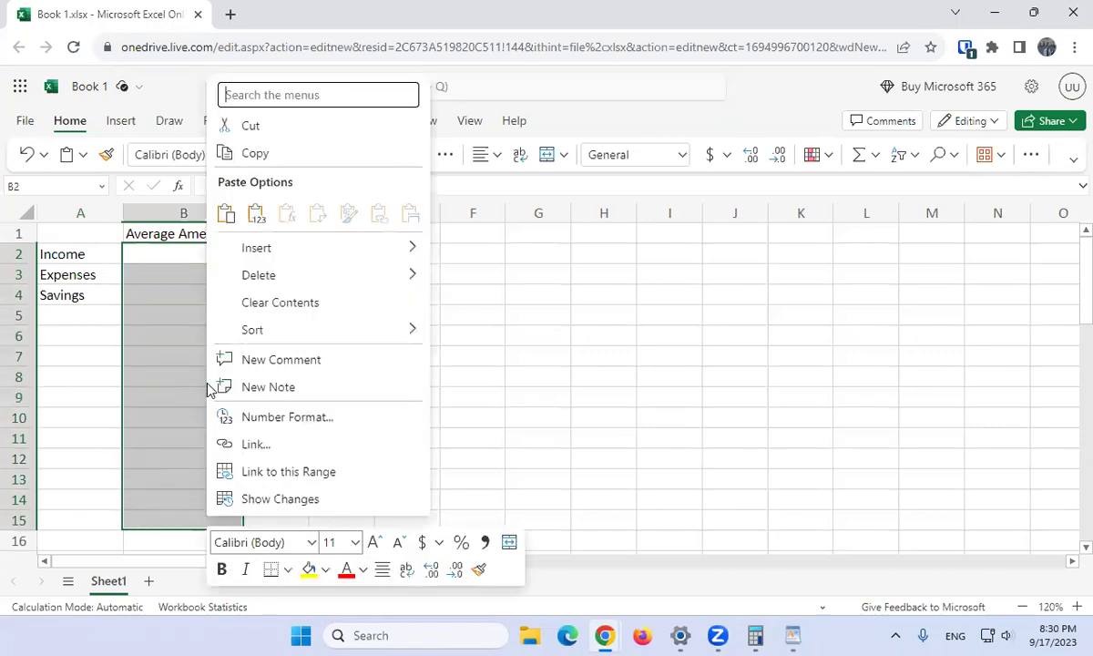
{"action": "left_click", "coordinate": [219, 417]}
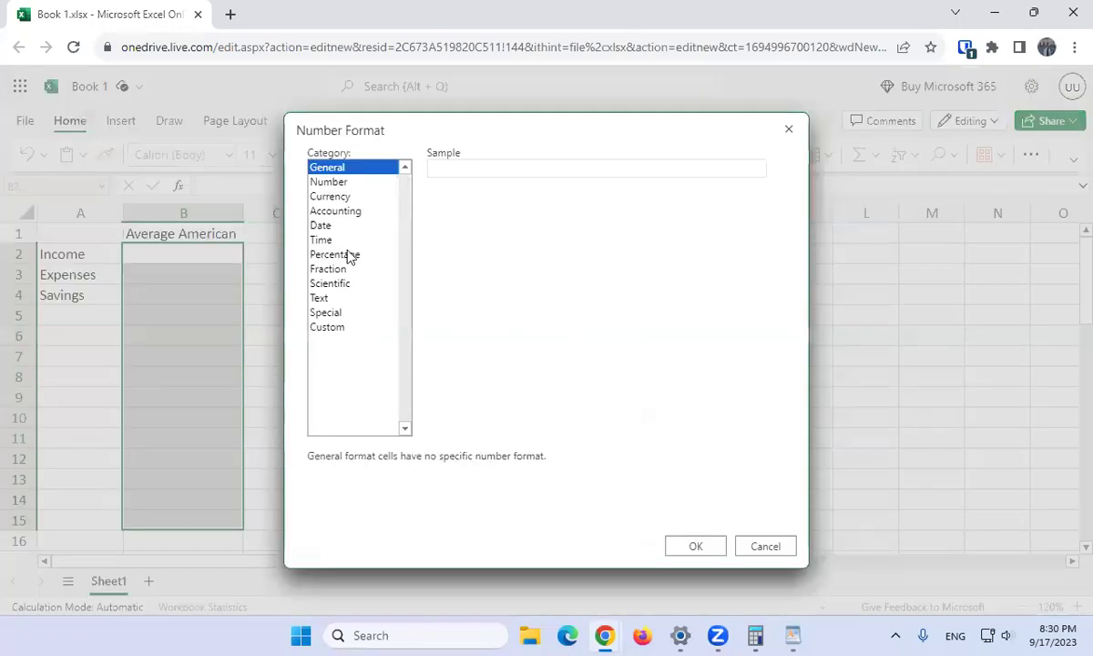
{"action": "left_click", "coordinate": [351, 197]}
{"action": "left_click", "coordinate": [697, 547]}
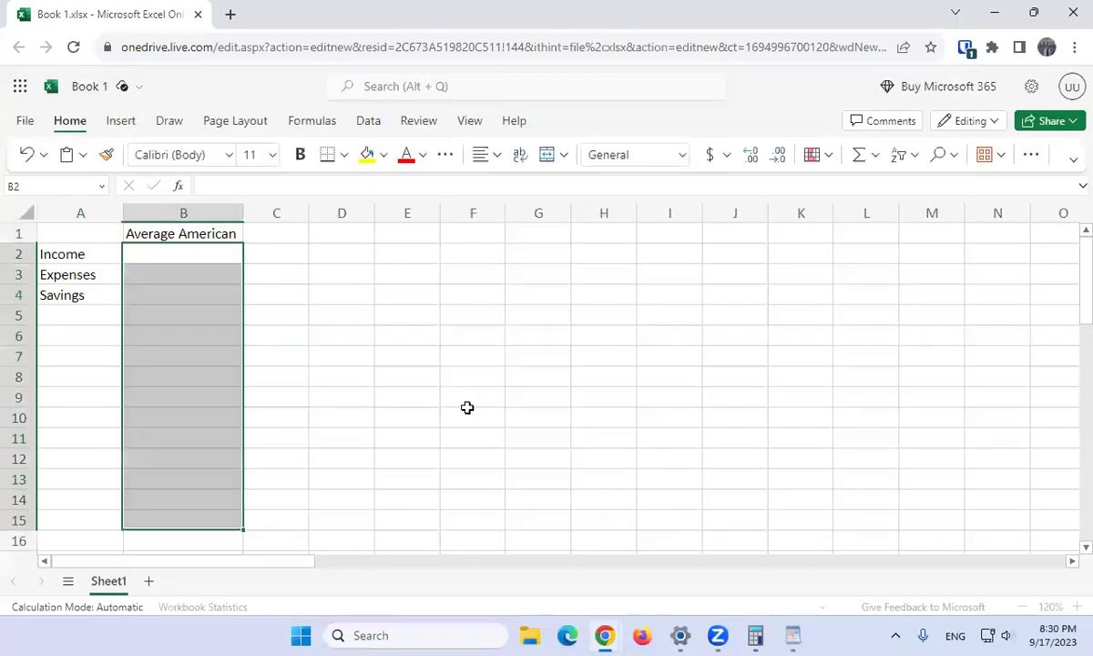
{"action": "left_click", "coordinate": [284, 332]}
- Enter 5000 for Income in B2, 3000 for Expenses in B3 and 2000 for Savings in B4
{"action": "left_click", "coordinate": [178, 255]}
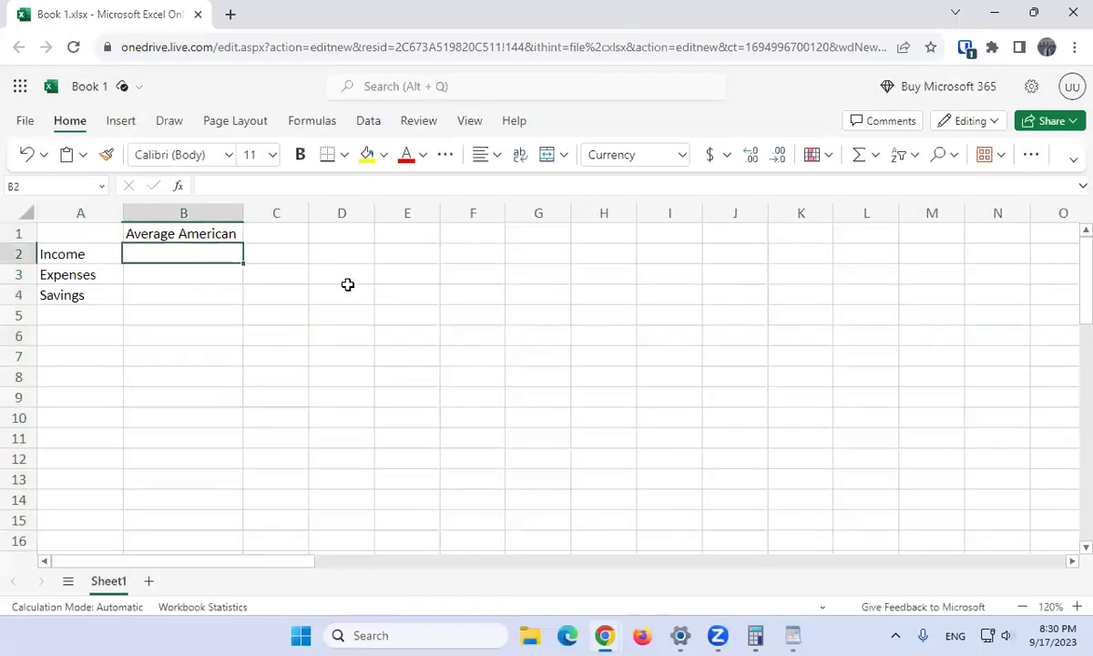
{"action": "type", "text": "5,00"}
{"action": "type", "text": "000"}
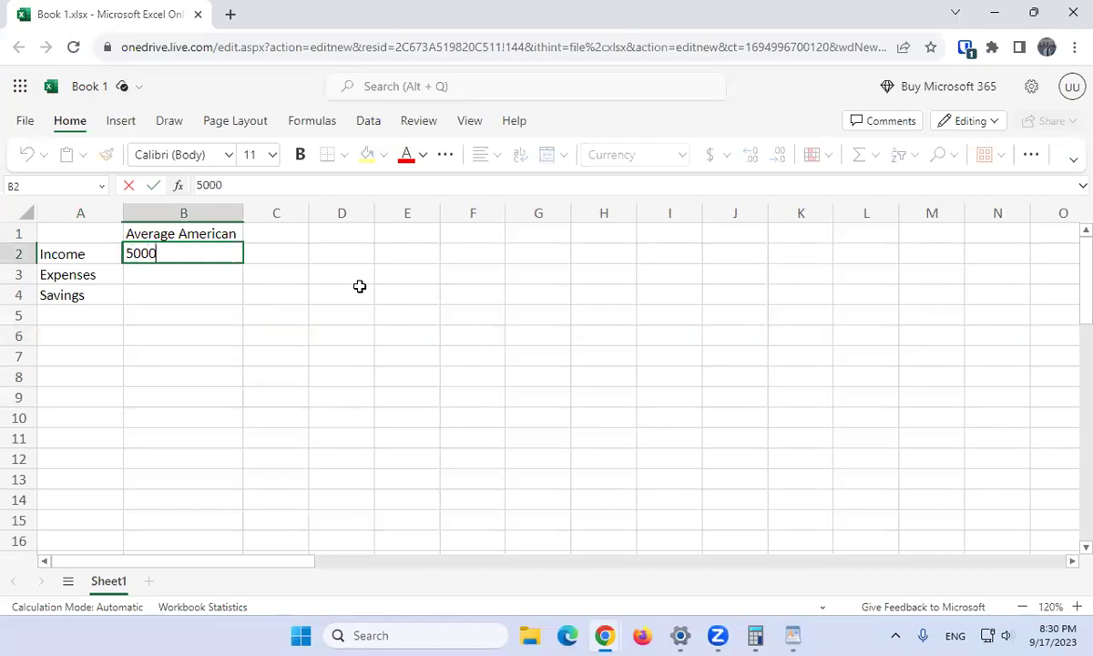
{"action": "key", "text": "Return"}
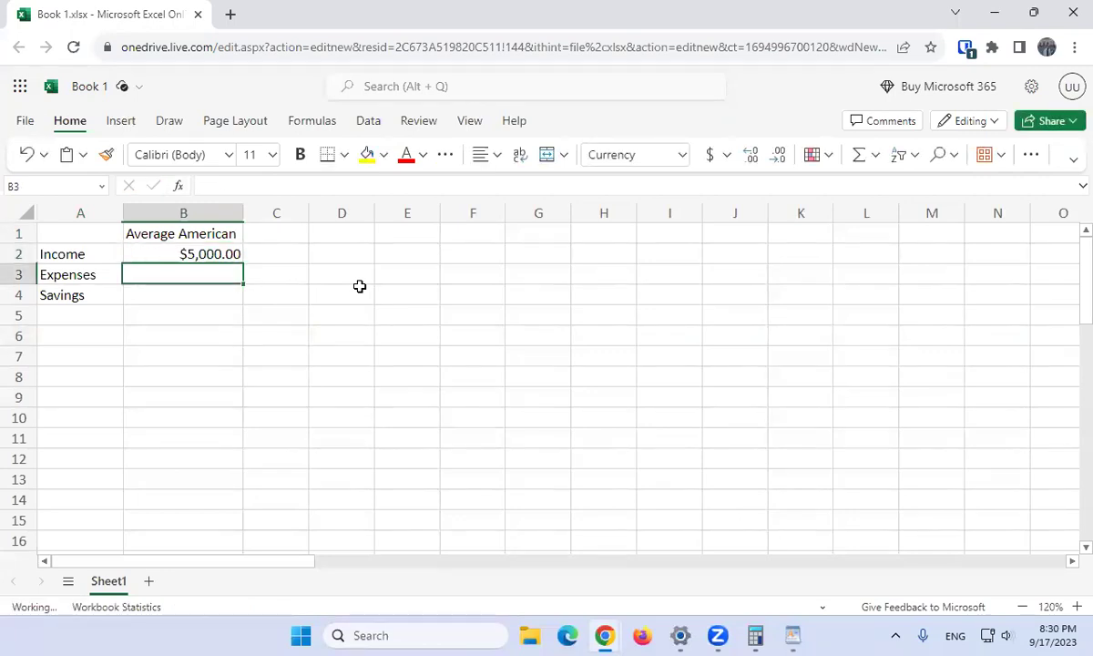
{"action": "type", "text": "3000"}
{"action": "key", "text": "Return"}
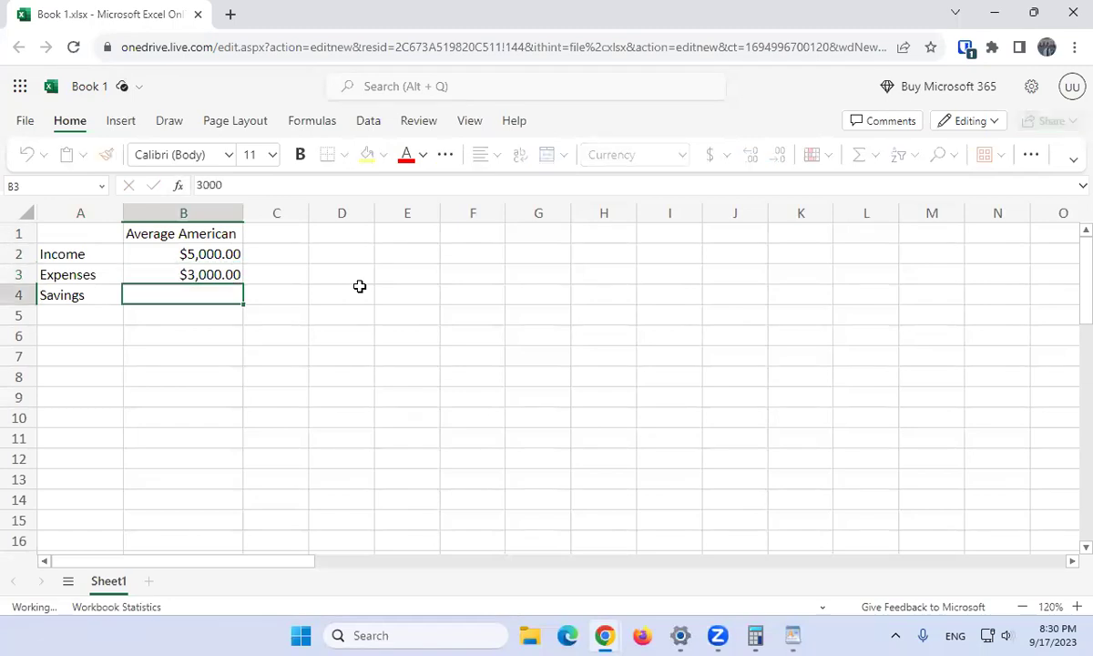
{"action": "type", "text": "2000"}
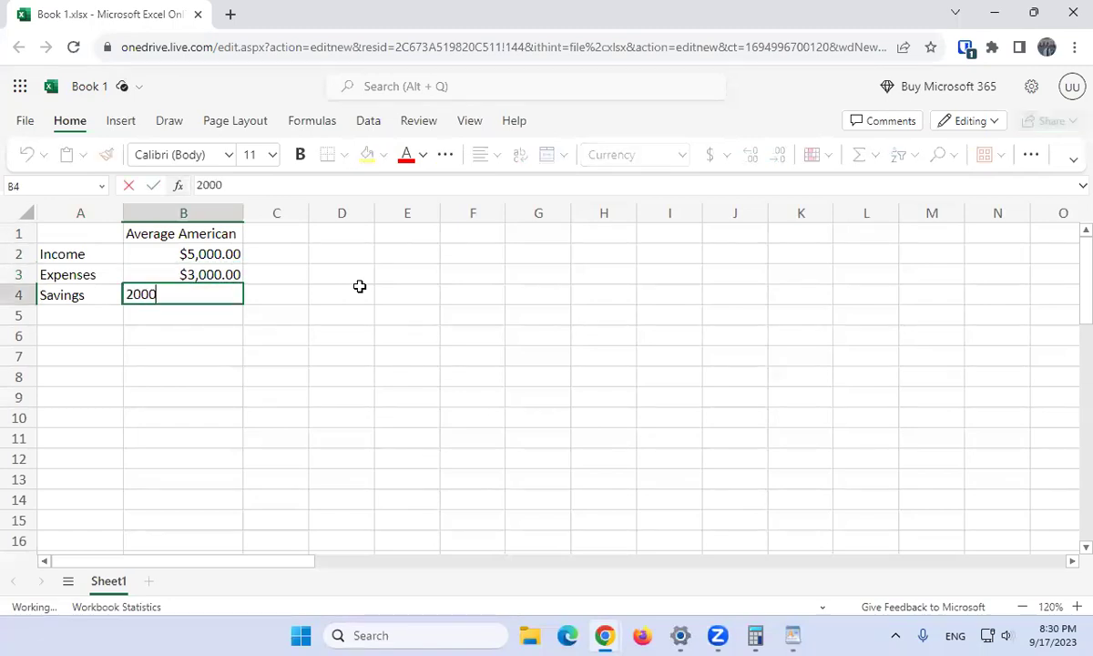
{"action": "key", "text": "Return"}
- Set the font colour of the Income amount in B2 to standard green
{"action": "key", "text": "Up"}
{"action": "key", "text": "Up"}
{"action": "key", "text": "Up"}
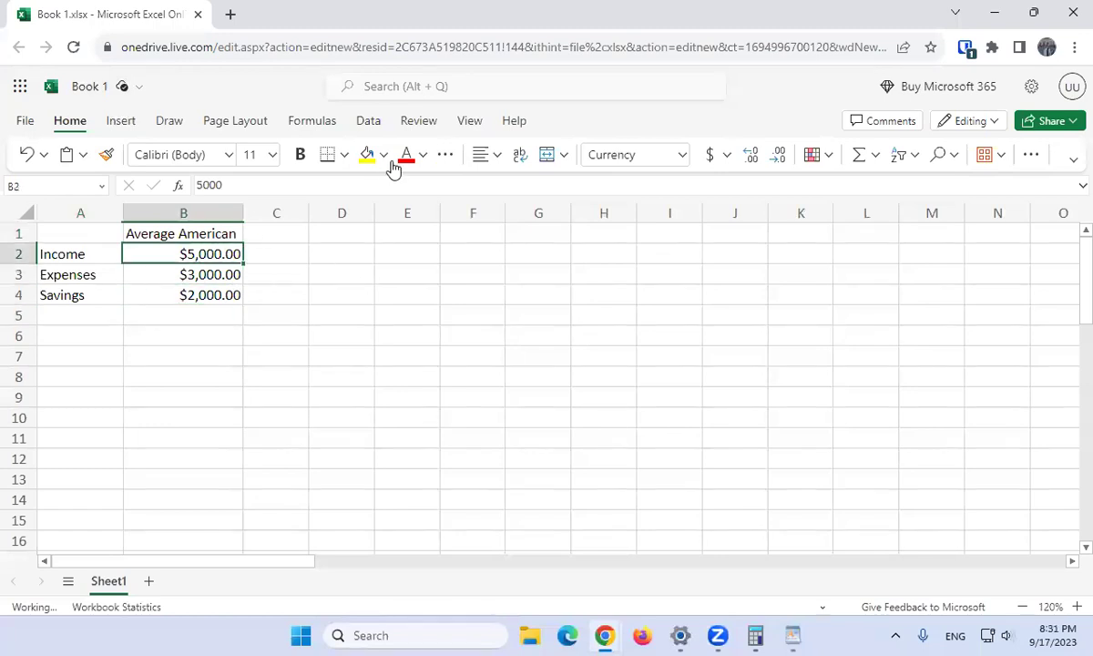
{"action": "left_click", "coordinate": [424, 159]}
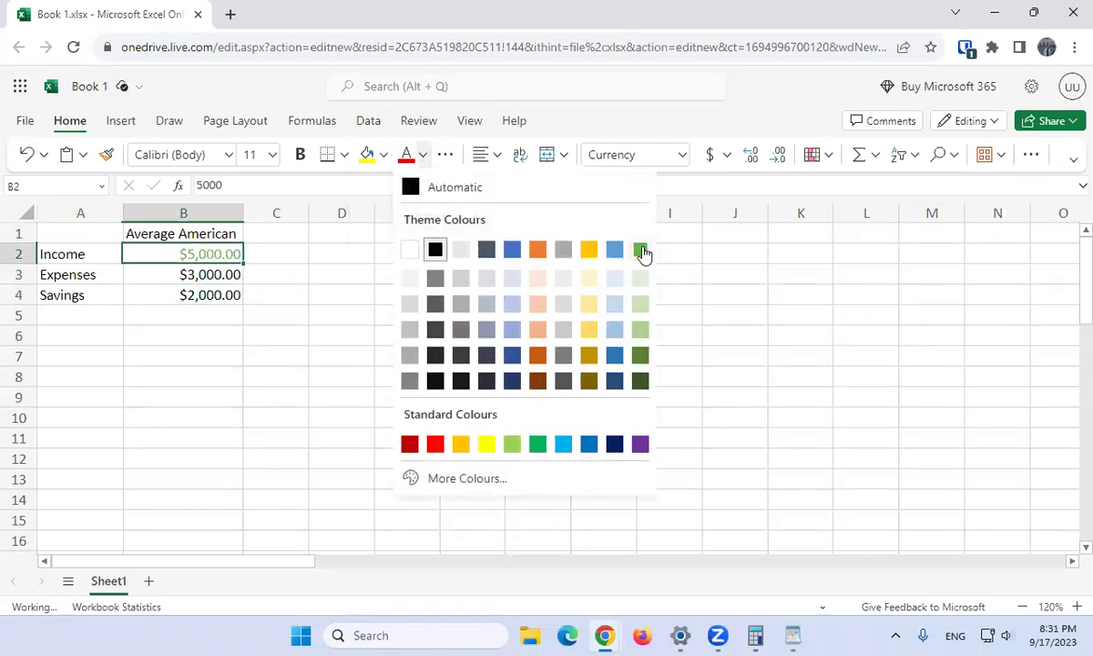
{"action": "left_click", "coordinate": [537, 444]}
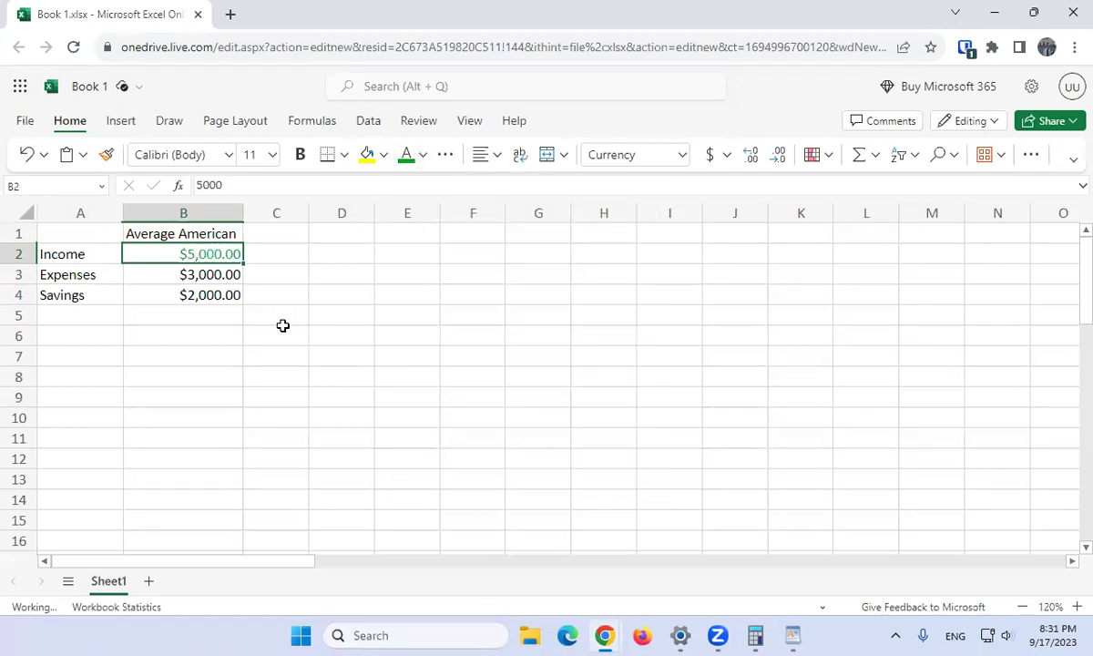
- Set the font colour of the Expenses amount in B3 to red and the Savings amount in B4 to blue
{"action": "left_click", "coordinate": [207, 273]}
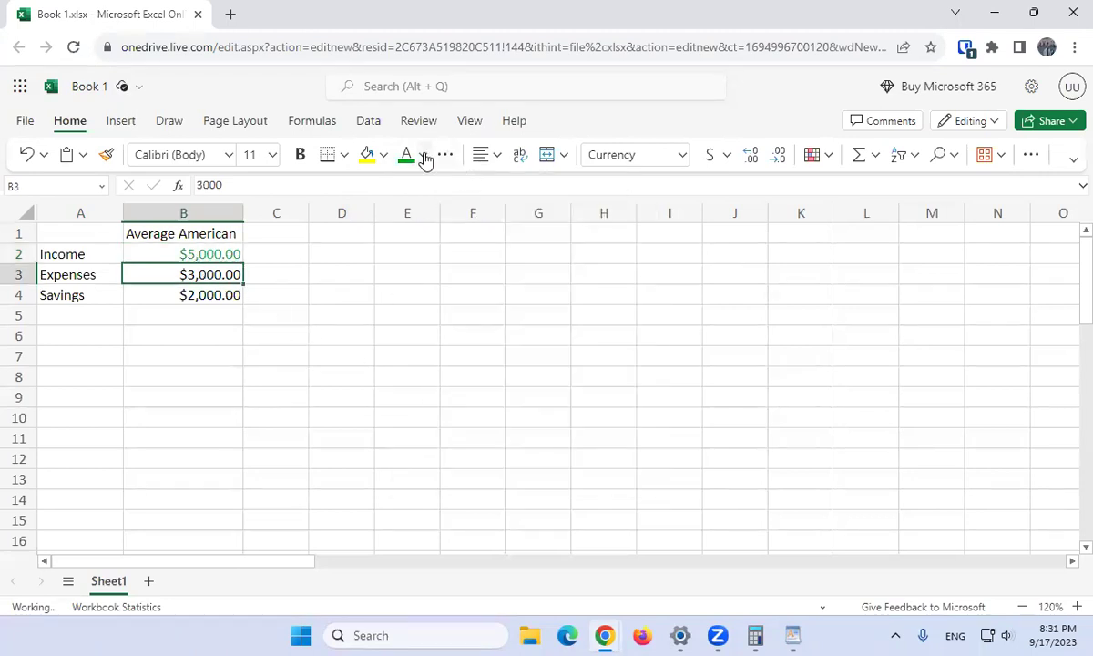
{"action": "left_click", "coordinate": [424, 160]}
{"action": "left_click", "coordinate": [436, 444]}
{"action": "left_click", "coordinate": [276, 356]}
{"action": "left_click", "coordinate": [195, 291]}
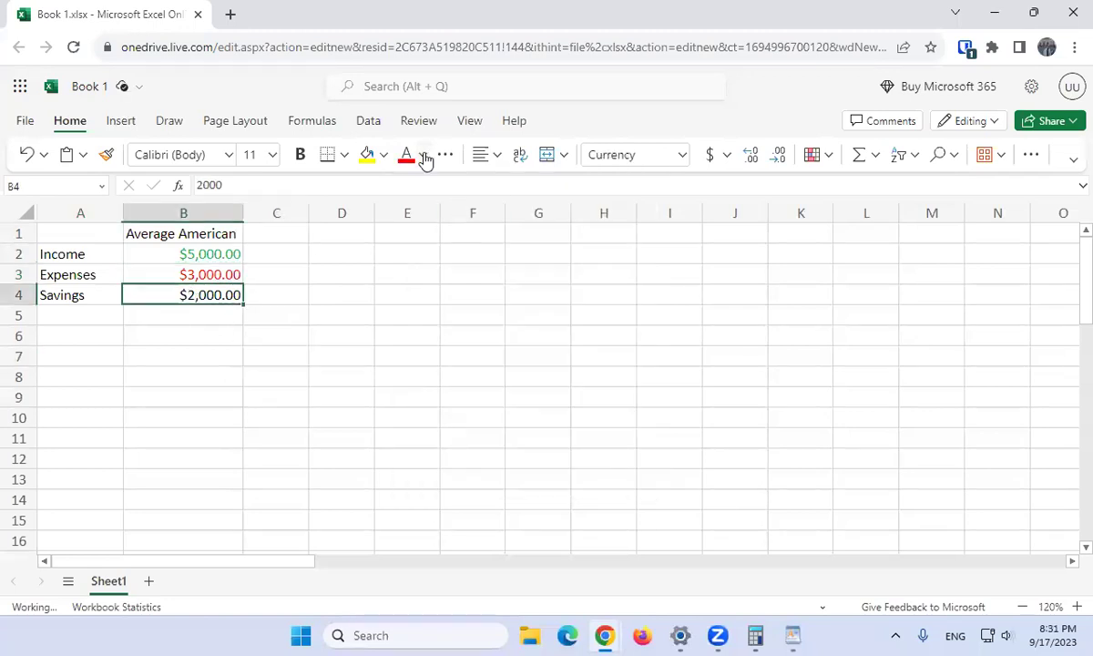
{"action": "left_click", "coordinate": [423, 160]}
{"action": "left_click", "coordinate": [512, 250]}
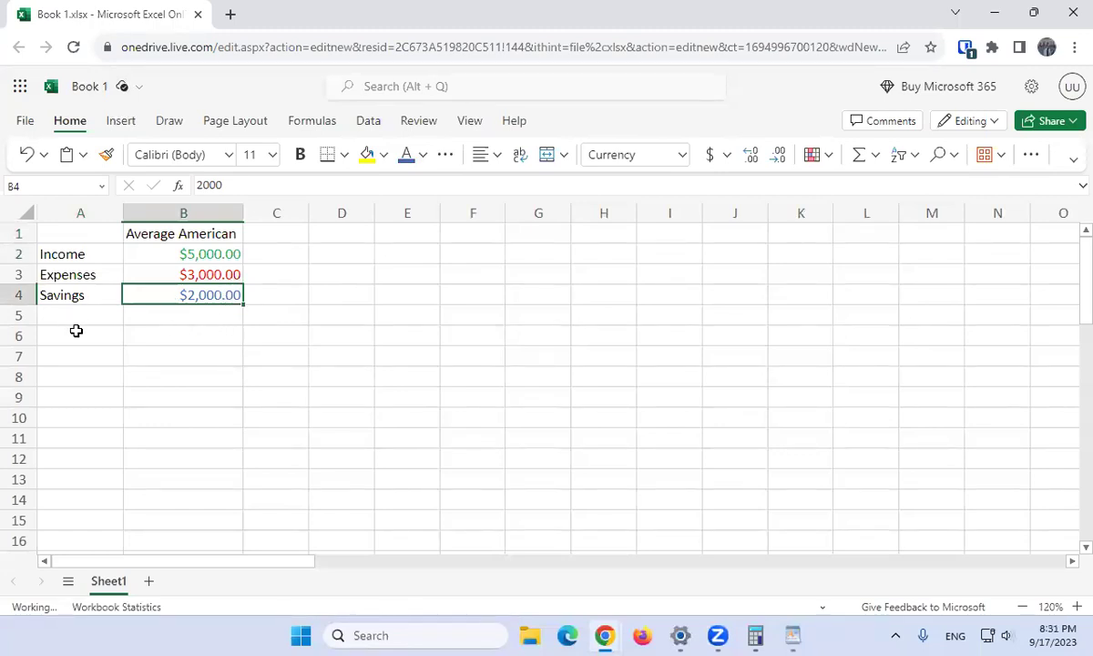
- Highlight the Expenses label in A3 with a yellow fill and set its font colour to red
{"action": "left_click", "coordinate": [60, 278]}
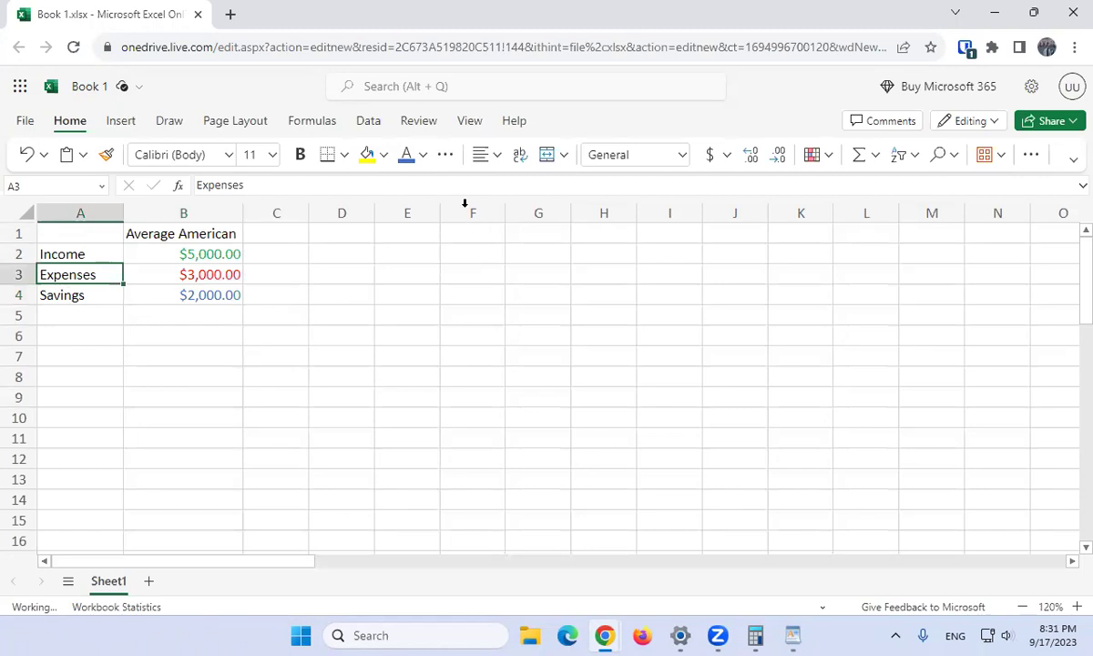
{"action": "left_click", "coordinate": [367, 155]}
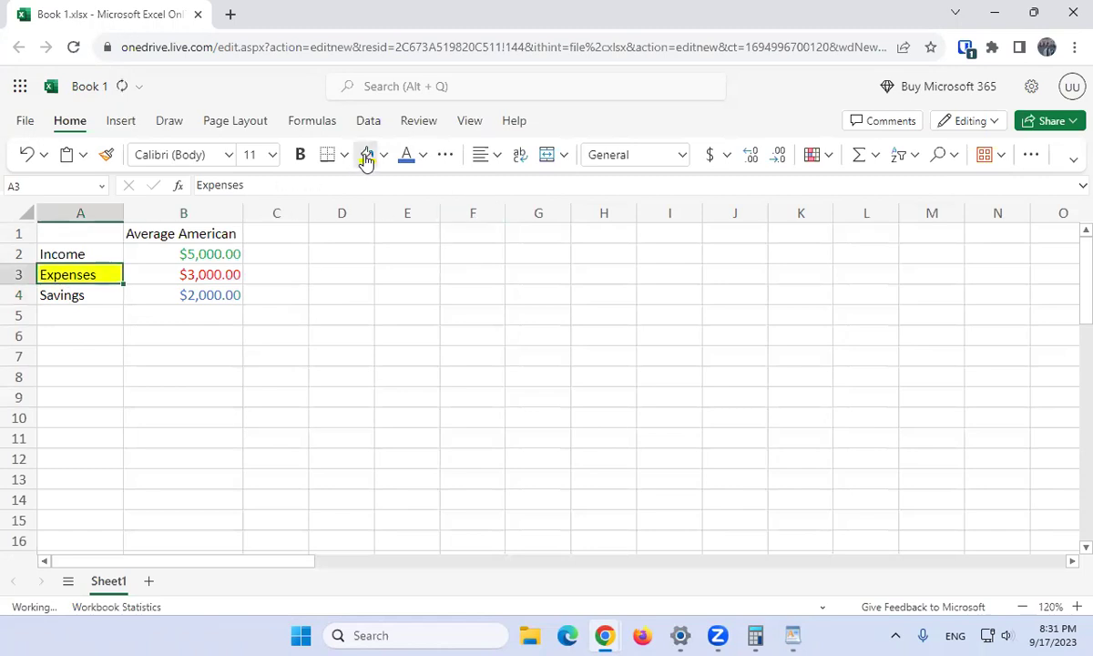
{"action": "left_click", "coordinate": [424, 156]}
{"action": "left_click", "coordinate": [437, 444]}
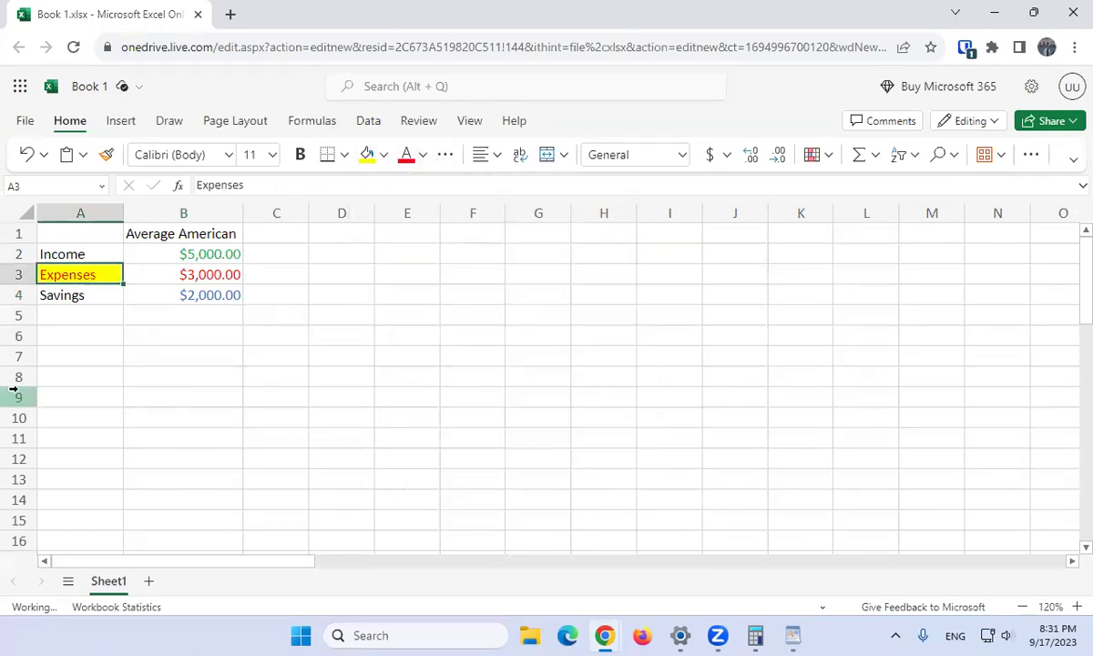
- Widen column A a little more and copy the highlighted Expenses label from A3 to cell A6
{"action": "left_click_drag", "start_coordinate": [119, 208], "coordinate": [139, 209]}
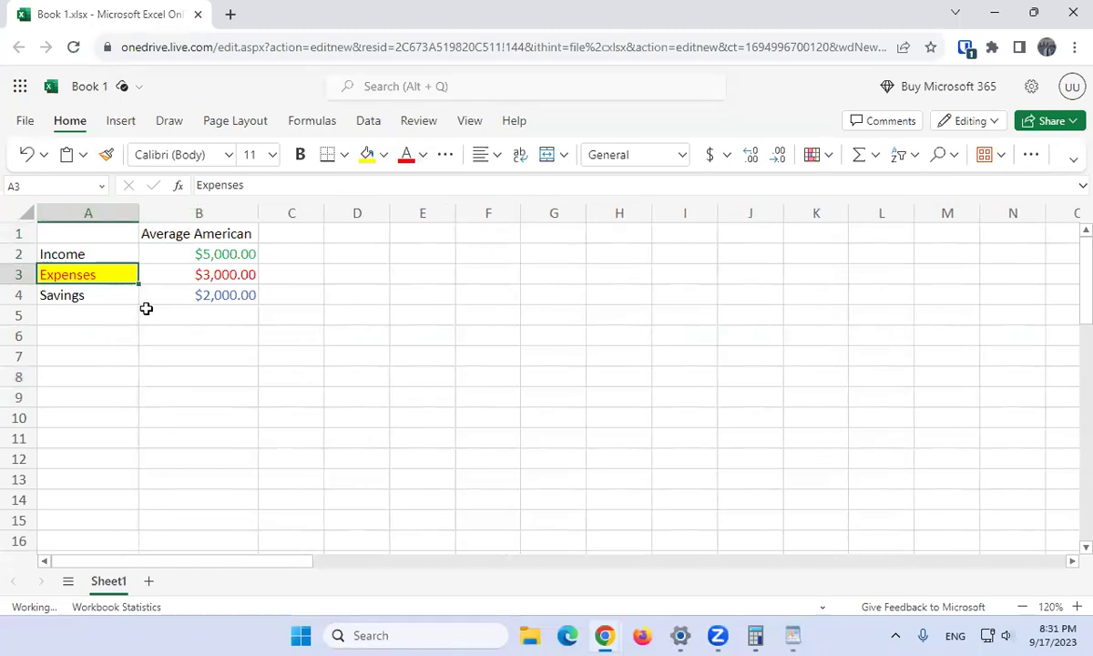
{"action": "key", "text": "ctrl+c"}
{"action": "key", "text": "Down"}
{"action": "key", "text": "Down"}
{"action": "key", "text": "Down"}
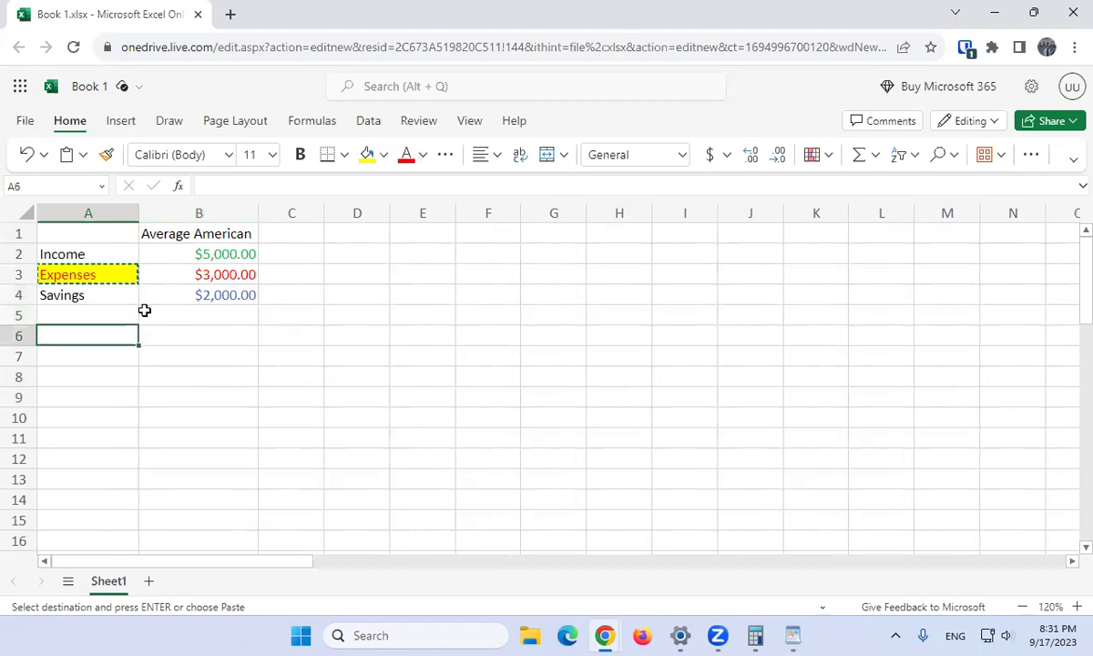
{"action": "key", "text": "ctrl+v"}
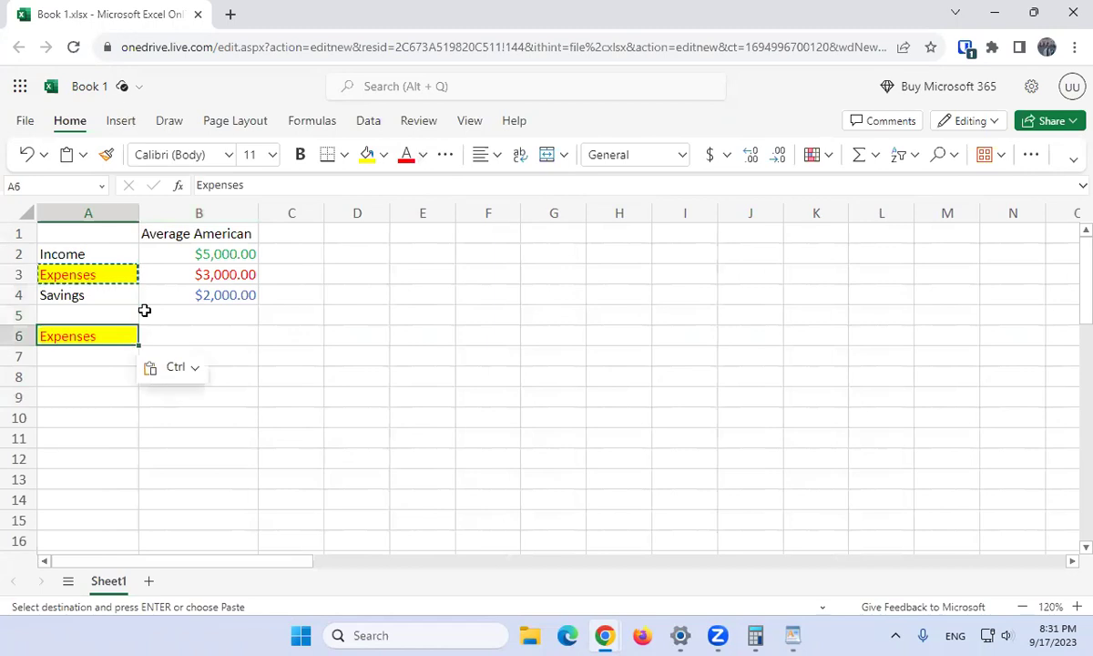
- Change the text of the copied label in A6 to "Expense Breakdown"
{"action": "left_click", "coordinate": [335, 184]}
{"action": "key", "text": "BackSpace"}
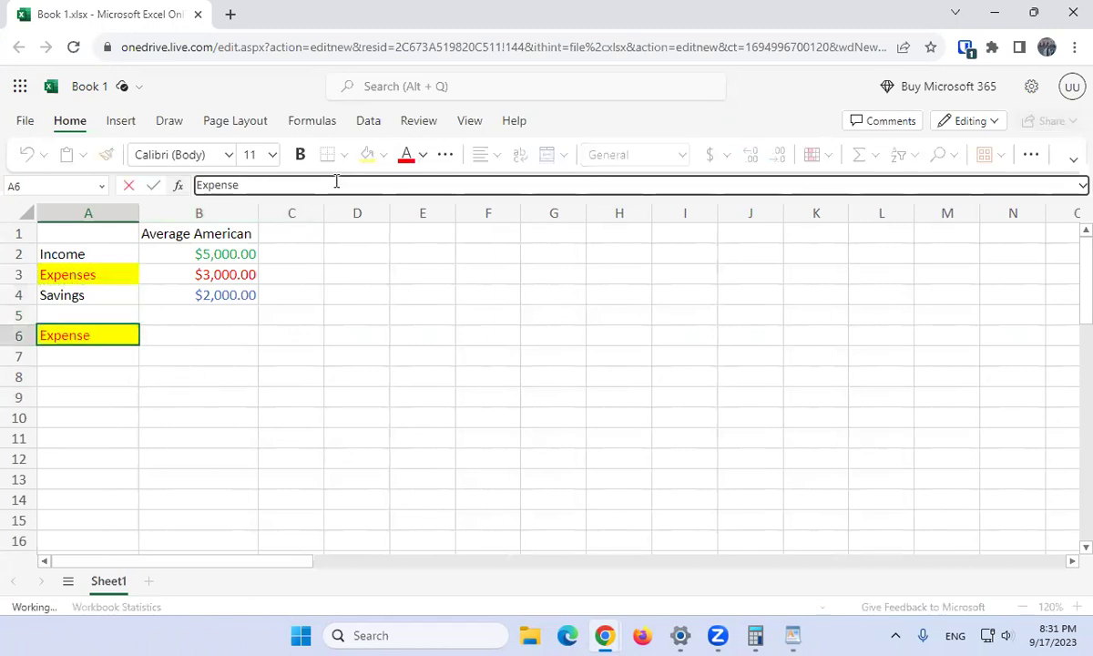
{"action": "key", "text": "BackSpace"}
{"action": "type", "text": "Brea"}
{"action": "key", "text": "BackSpace"}
{"action": "key", "text": "BackSpace"}
{"action": "key", "text": "BackSpace"}
{"action": "key", "text": "BackSpace"}
{"action": "key", "text": "BackSpace"}
{"action": "type", "text": "e Breakdown"}
{"action": "key", "text": "Return"}
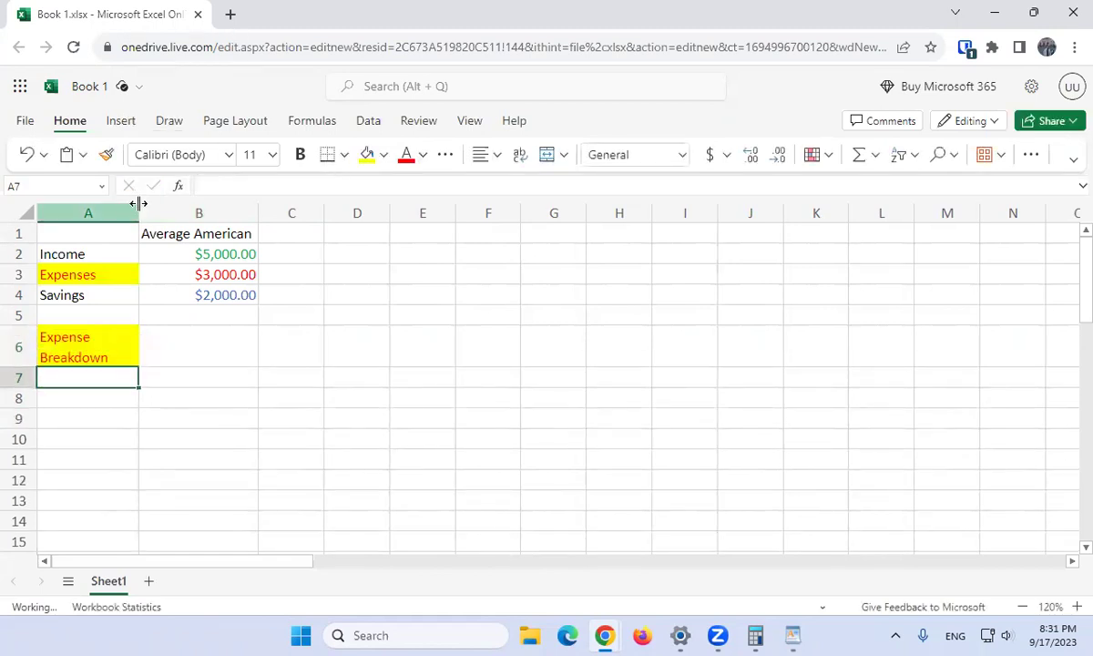
- Widen column A and list "Debt 1", "Debt 2" and "Rent" in A7:A9 under the Expense Breakdown heading
{"action": "left_click_drag", "start_coordinate": [139, 208], "coordinate": [159, 212]}
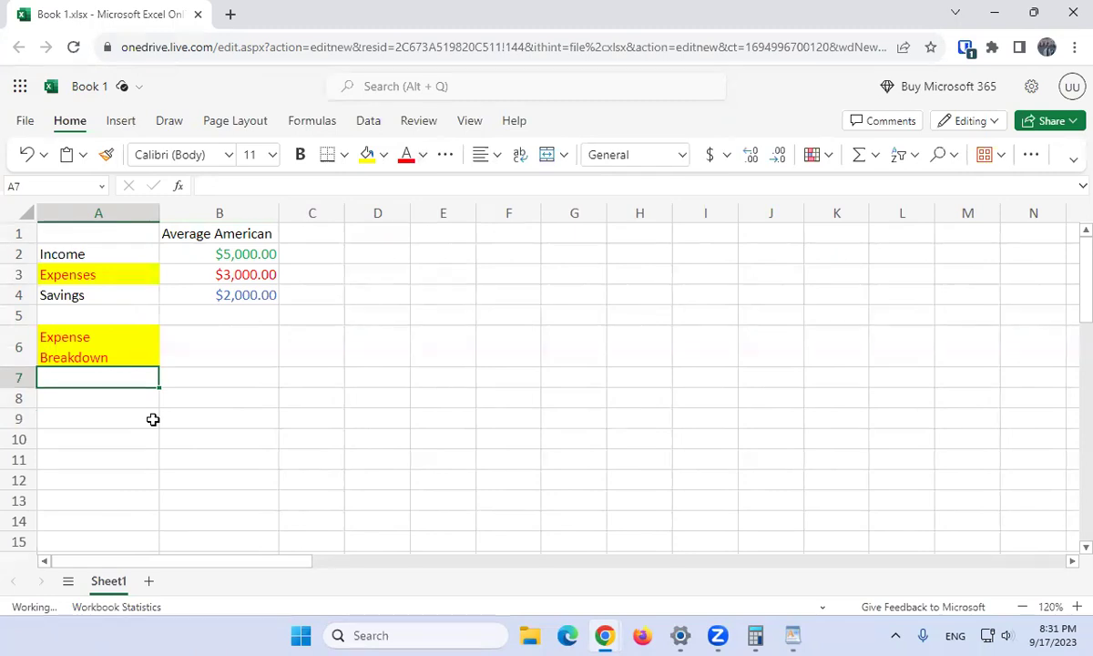
{"action": "type", "text": "Debt 1"}
{"action": "key", "text": "Return"}
{"action": "type", "text": "Debt 2"}
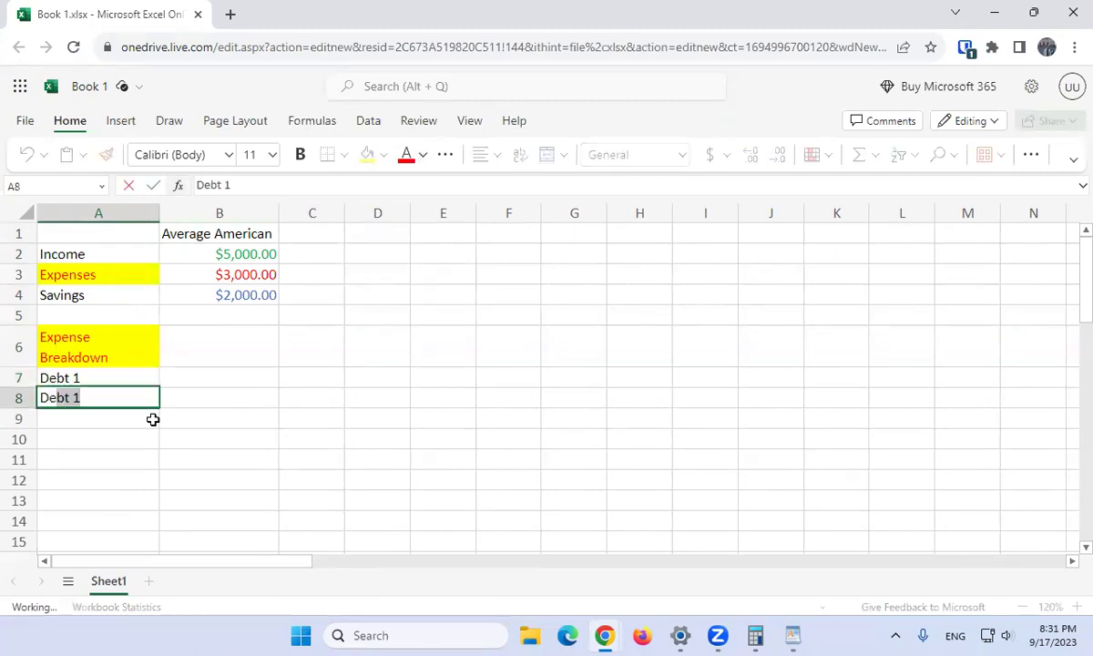
{"action": "key", "text": "Return"}
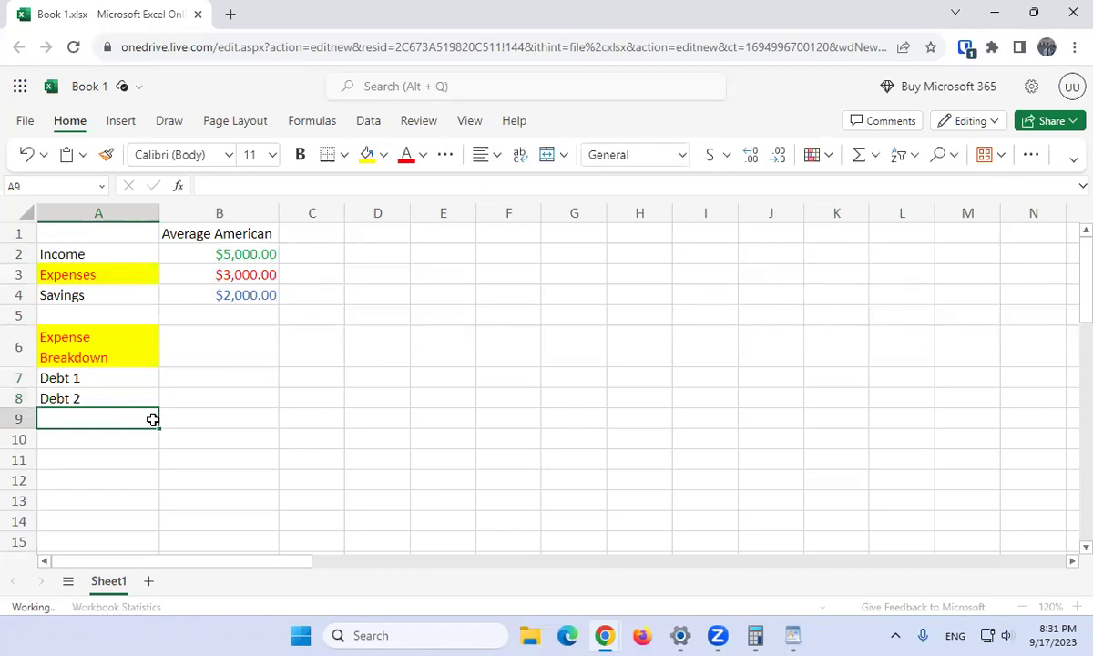
{"action": "type", "text": "Rent"}
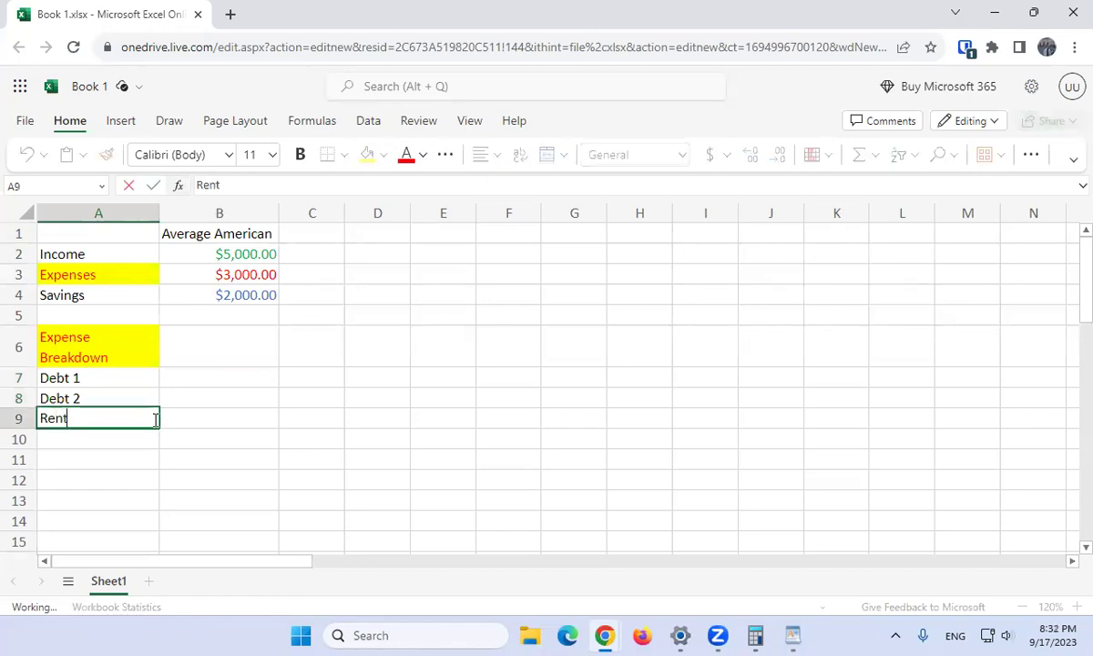
{"action": "key", "text": "Return"}
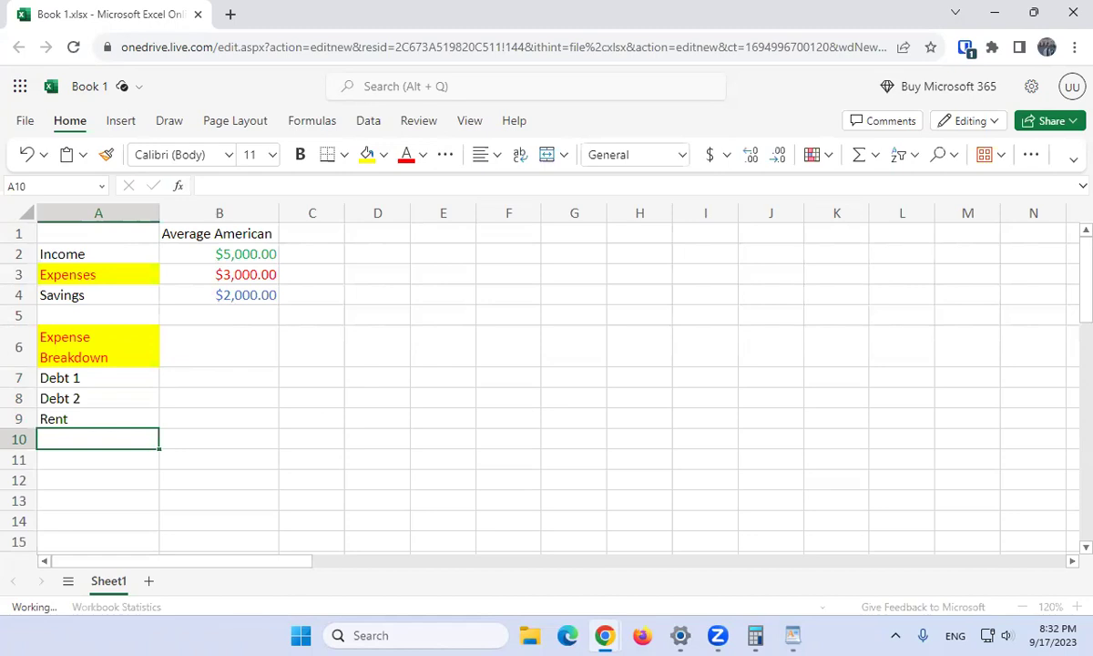
- Enter "Other (Food, Insurance, Utilities etc.)" in A10 and widen column A further
{"action": "type", "text": "Other (Fo"}
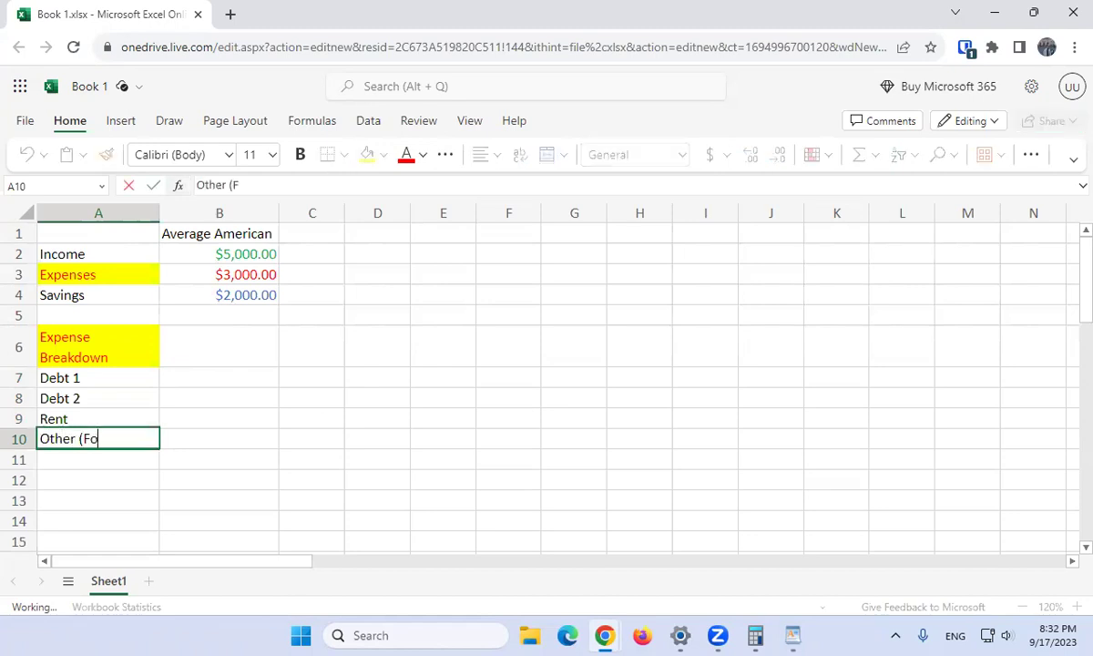
{"action": "type", "text": "od, Insurance,"}
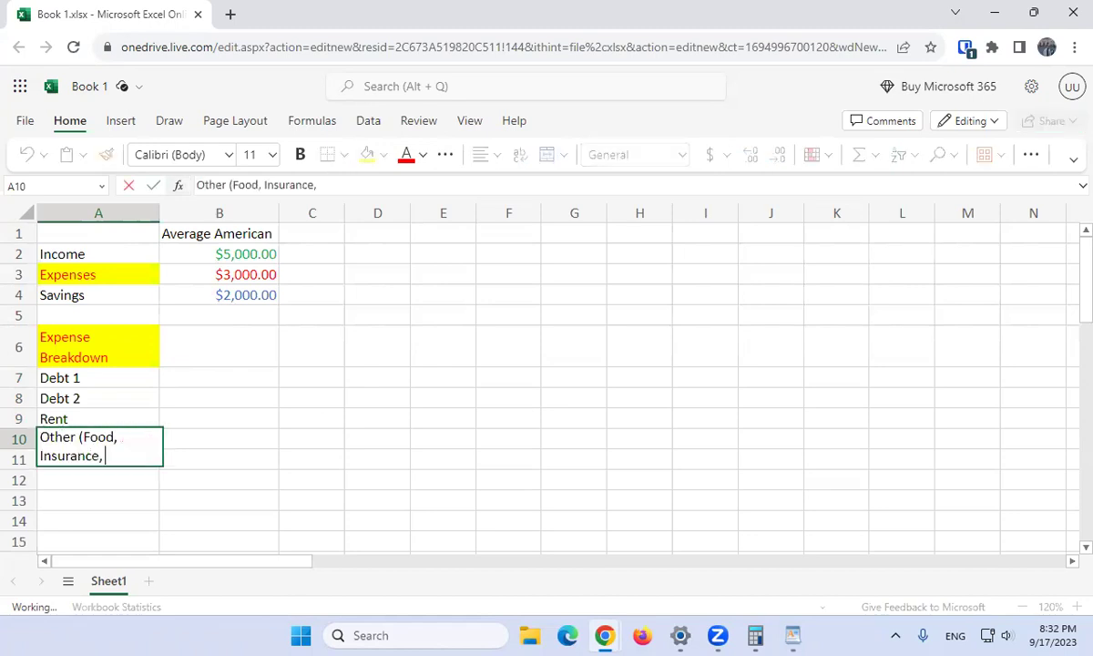
{"action": "type", "text": " Utilities et"}
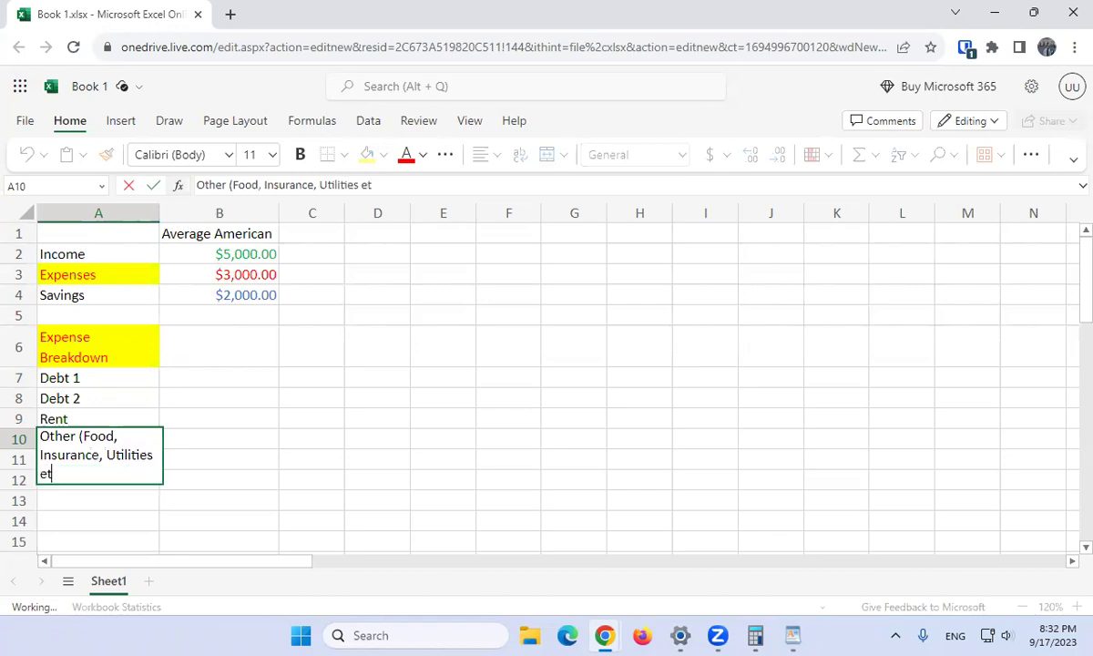
{"action": "type", "text": "c.)"}
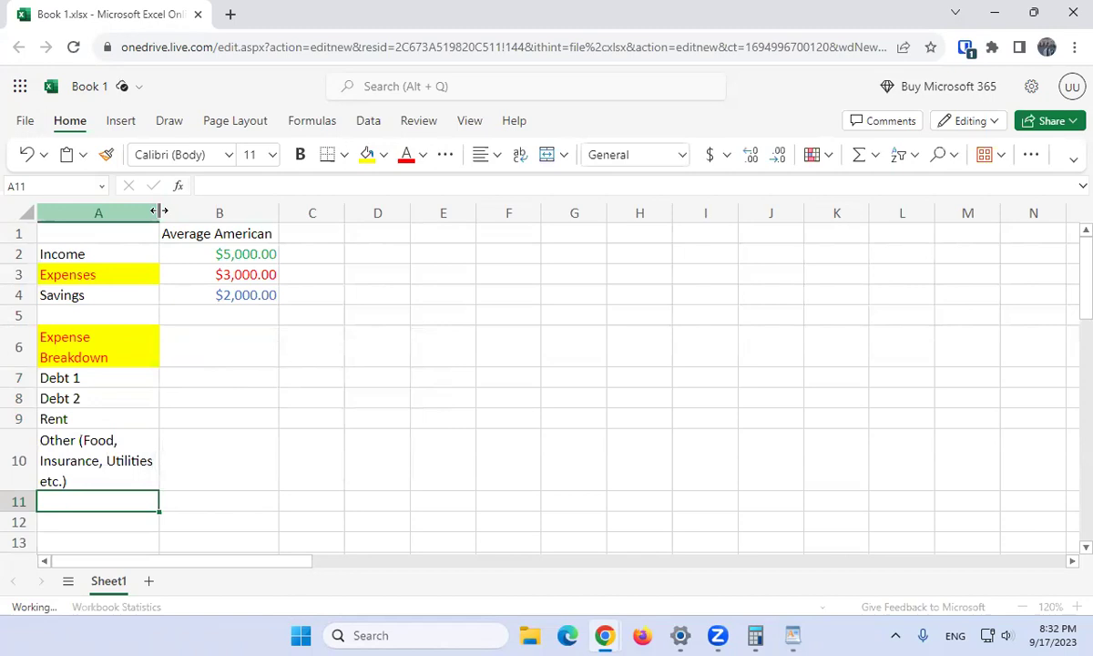
{"action": "left_click_drag", "start_coordinate": [159, 213], "coordinate": [197, 219]}
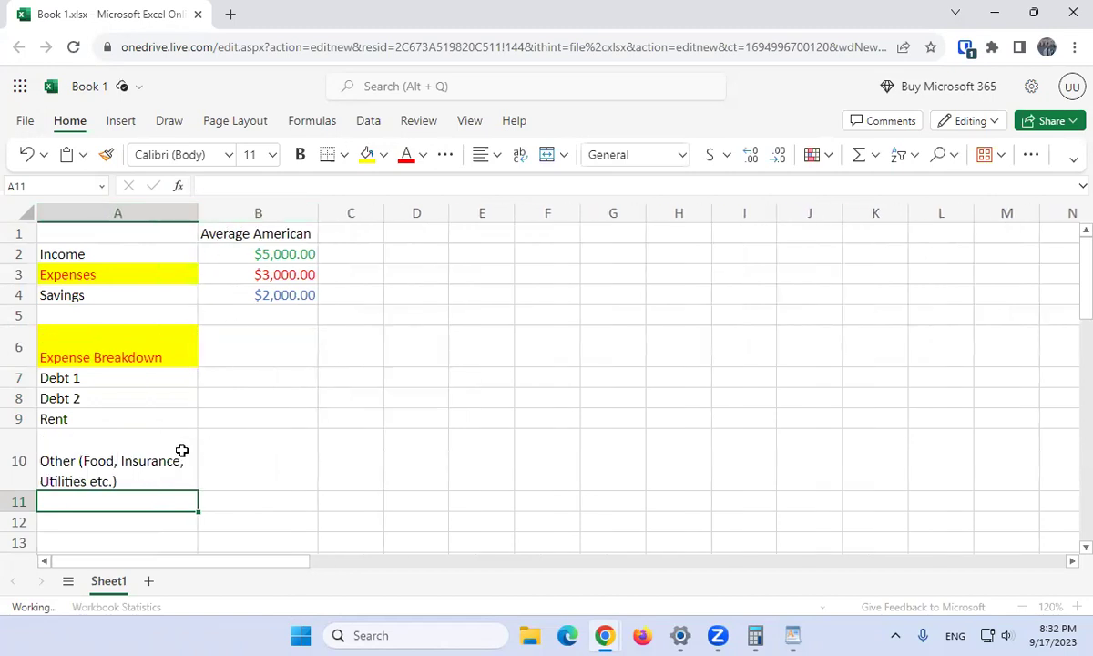
- Replace the Debt 1 label in A7 with "Student Loan ($10k balance, 6% interest, $400 month)"
{"action": "left_click", "coordinate": [137, 461]}
{"action": "left_click", "coordinate": [91, 419]}
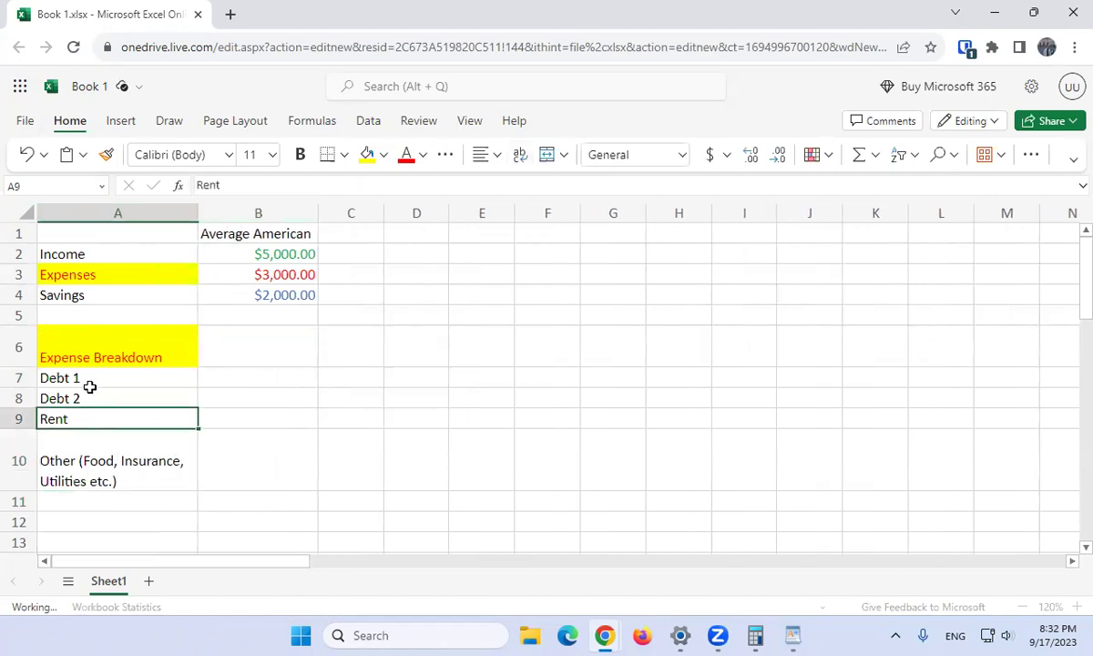
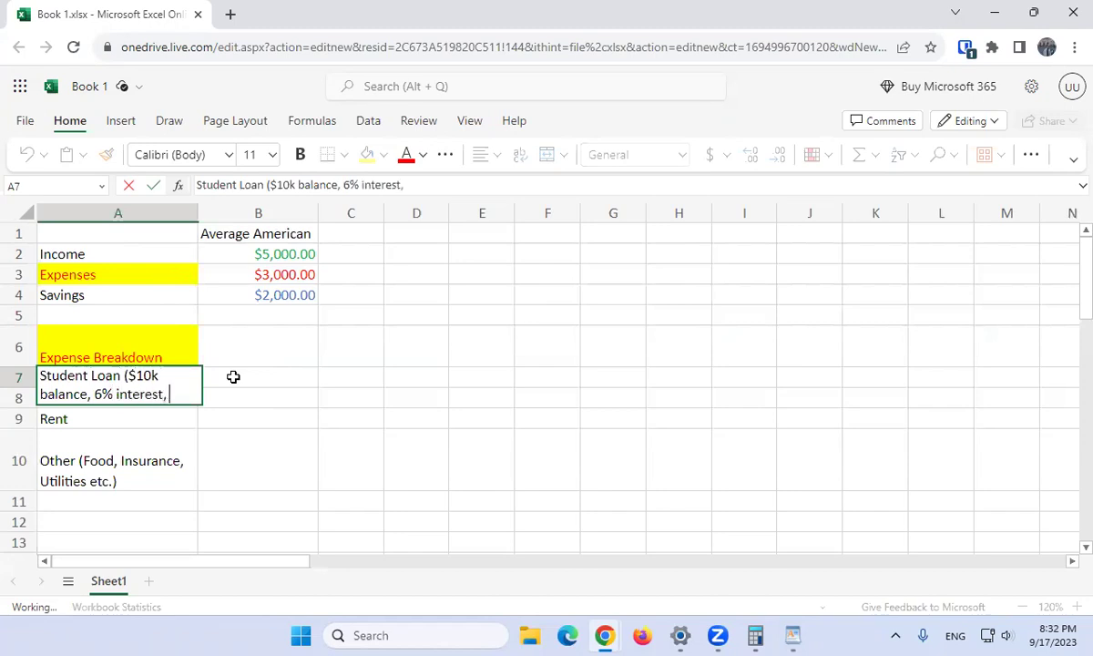
{"action": "type", "text": "$400"}
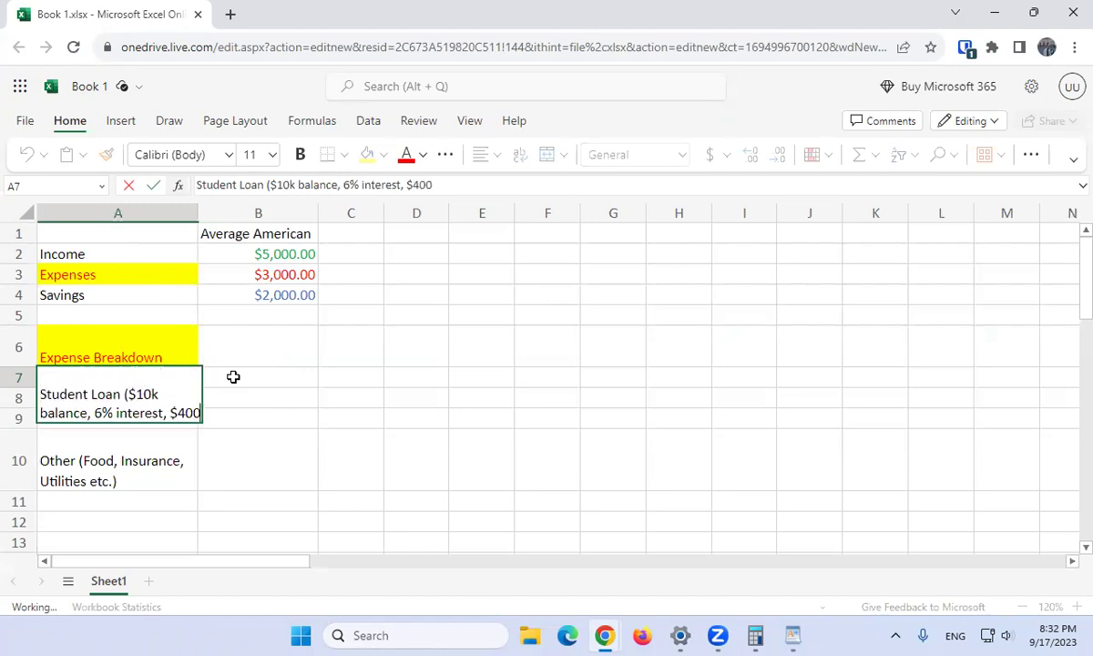
{"action": "type", "text": " month)"}
{"action": "key", "text": "Return"}
{"action": "key", "text": "Up"}
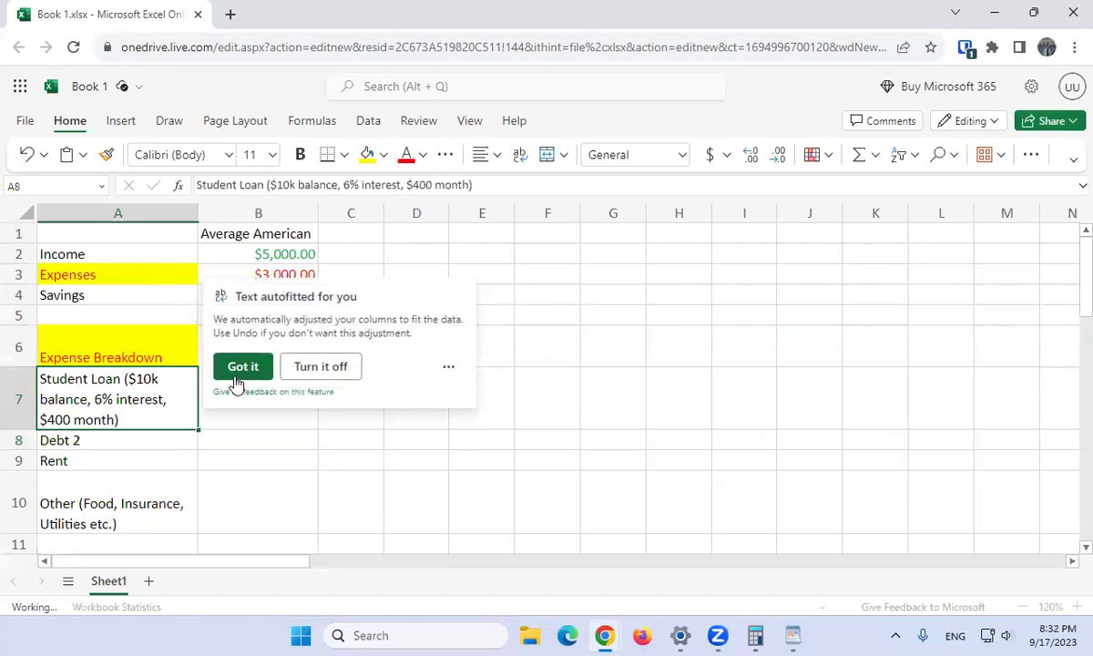
- Copy the Student Loan label from A7 over Debt 2 in A8 and change "Student" to "Auto"
{"action": "key", "text": "ctrl+c"}
{"action": "key", "text": "Down"}
{"action": "key", "text": "ctrl+v"}
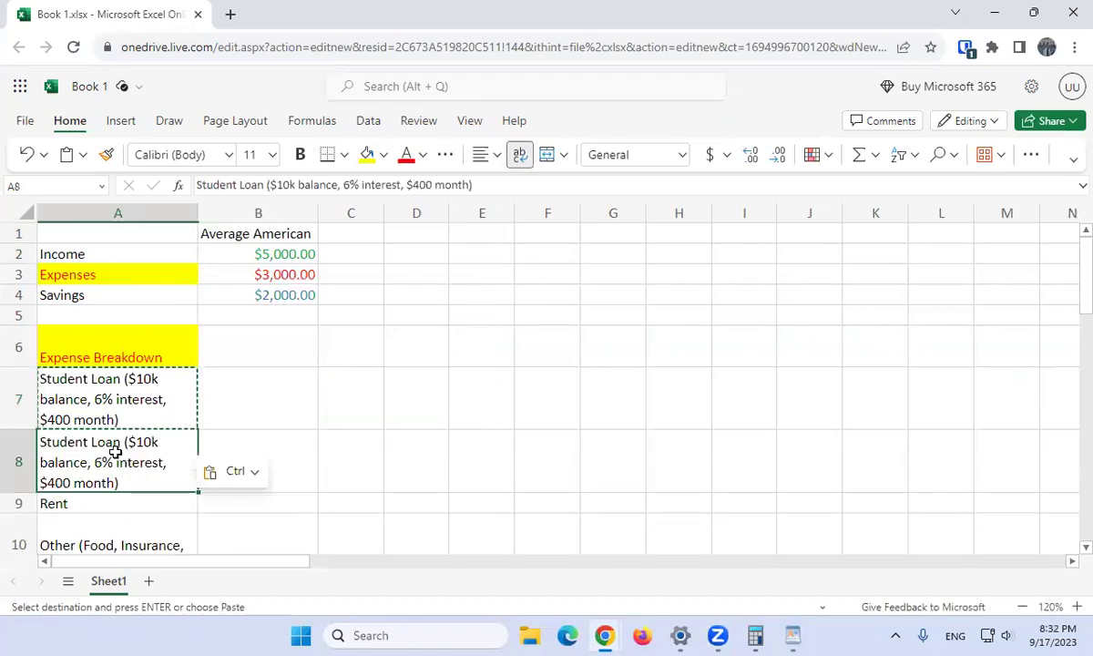
{"action": "double_click", "coordinate": [87, 444]}
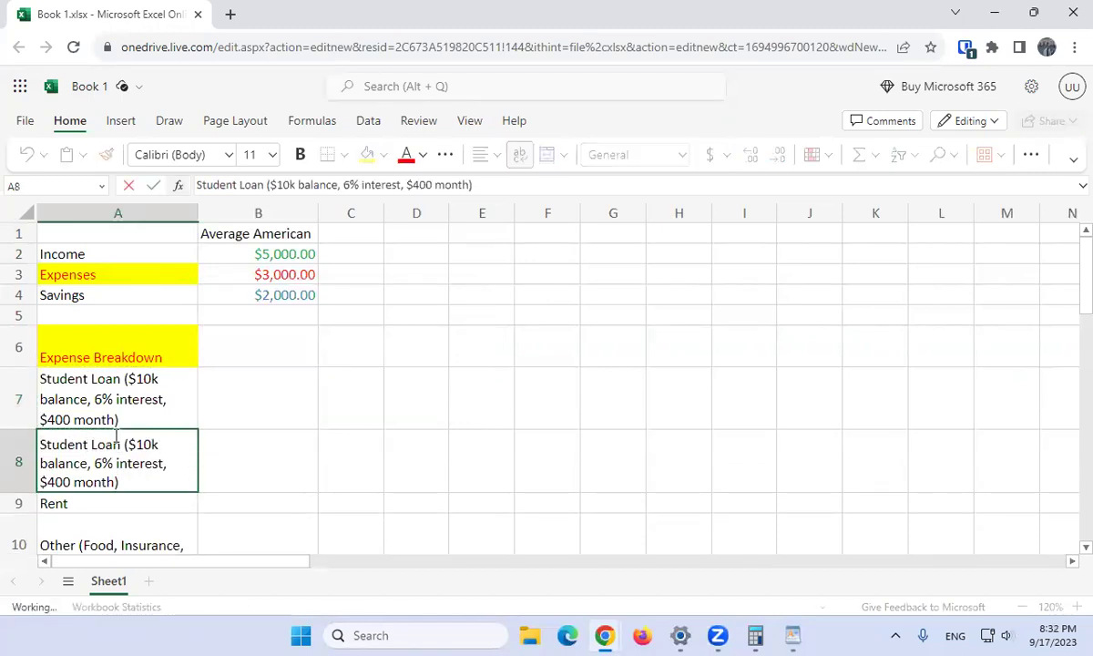
{"action": "key", "text": "ctrl+shift+Left"}
{"action": "type", "text": "Auto"}
{"action": "key", "text": "Return"}
{"action": "key", "text": "Up"}
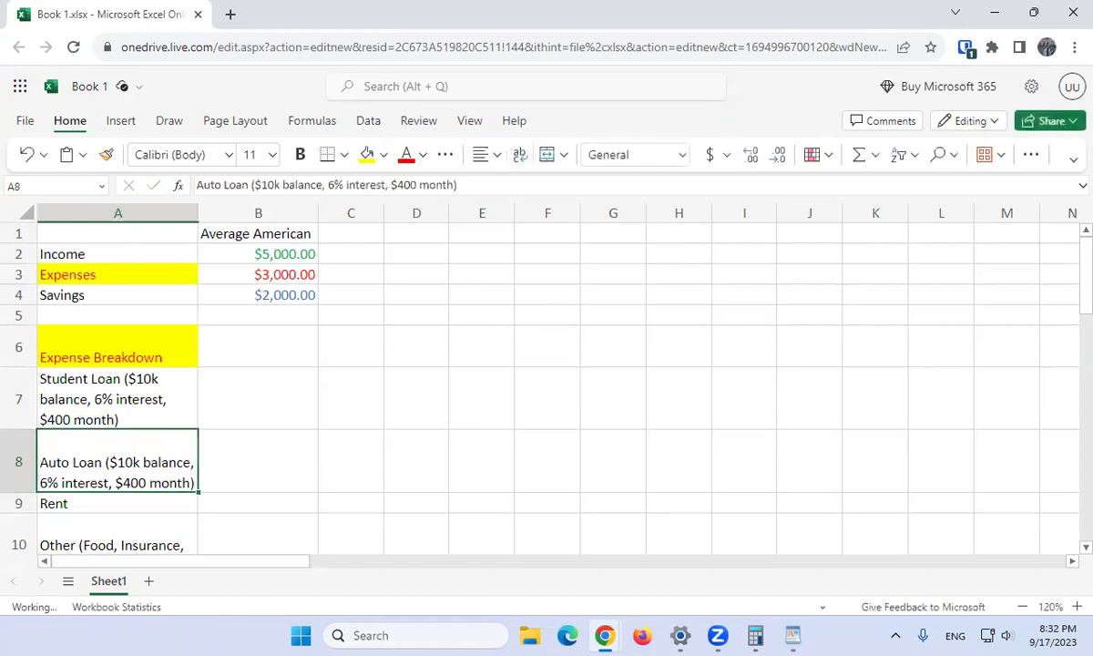
- In the Auto Loan label in A8, set the balance to $13k and the payment to $600 month
{"action": "double_click", "coordinate": [130, 458]}
{"action": "key", "text": "BackSpace"}
{"action": "type", "text": "3"}
{"action": "key", "text": "Return"}
{"action": "key", "text": "Up"}
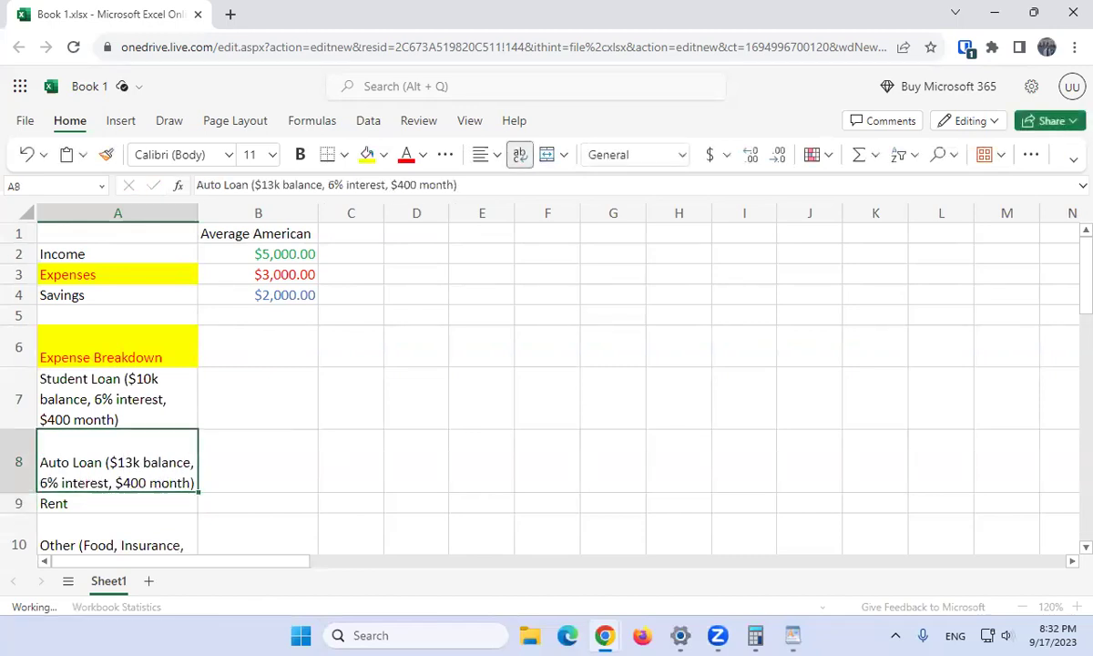
{"action": "left_click", "coordinate": [404, 185]}
{"action": "key", "text": "BackSpace"}
{"action": "type", "text": "6"}
{"action": "key", "text": "Return"}
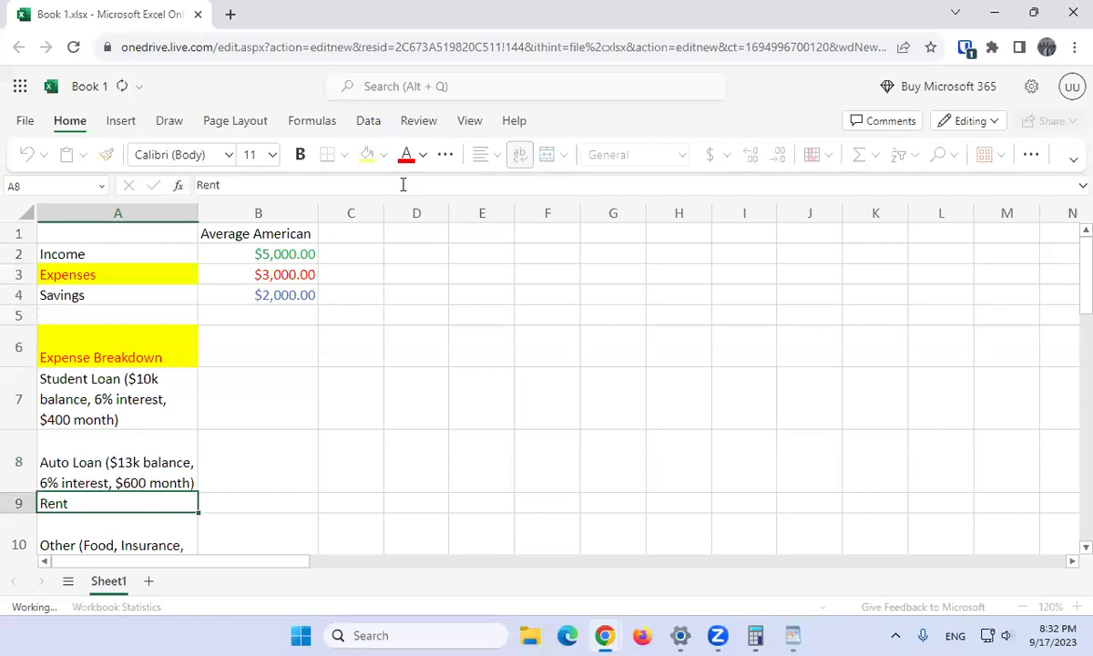
{"action": "key", "text": "Return"}
{"action": "key", "text": "Up"}
{"action": "key", "text": "Right"}
{"action": "key", "text": "Up"}
{"action": "key", "text": "Up"}
{"action": "key", "text": "Up"}
{"action": "key", "text": "Up"}
{"action": "key", "text": "Up"}
{"action": "key", "text": "Up"}
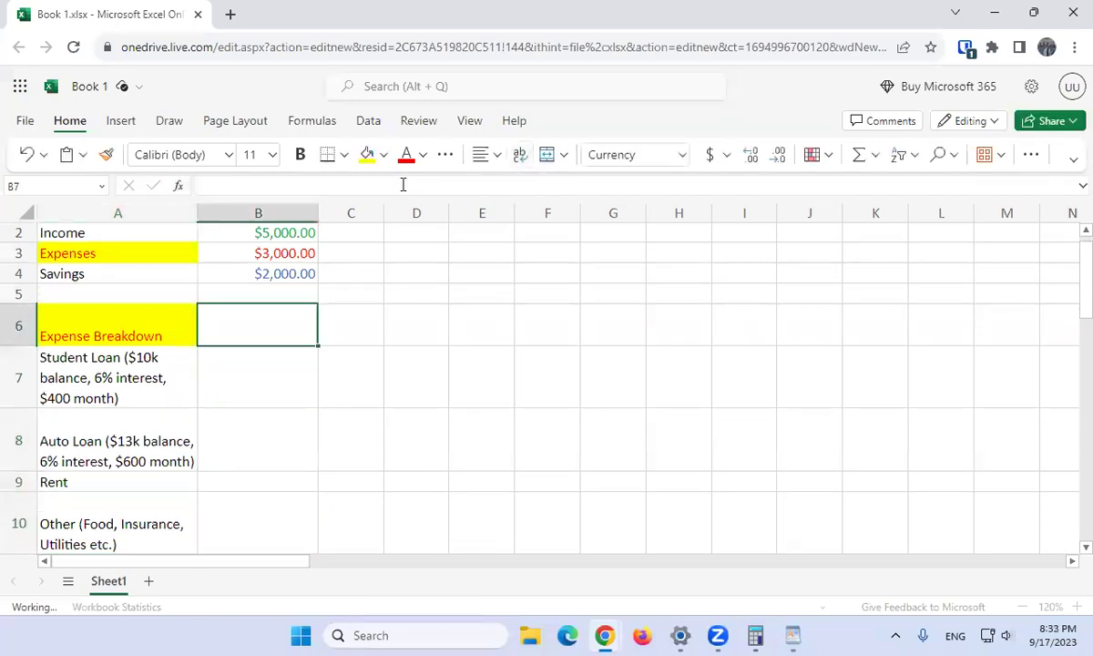
{"action": "key", "text": "Down"}
{"action": "key", "text": "Down"}
{"action": "key", "text": "Down"}
{"action": "key", "text": "Up"}
{"action": "key", "text": "Up"}
{"action": "key", "text": "Up"}
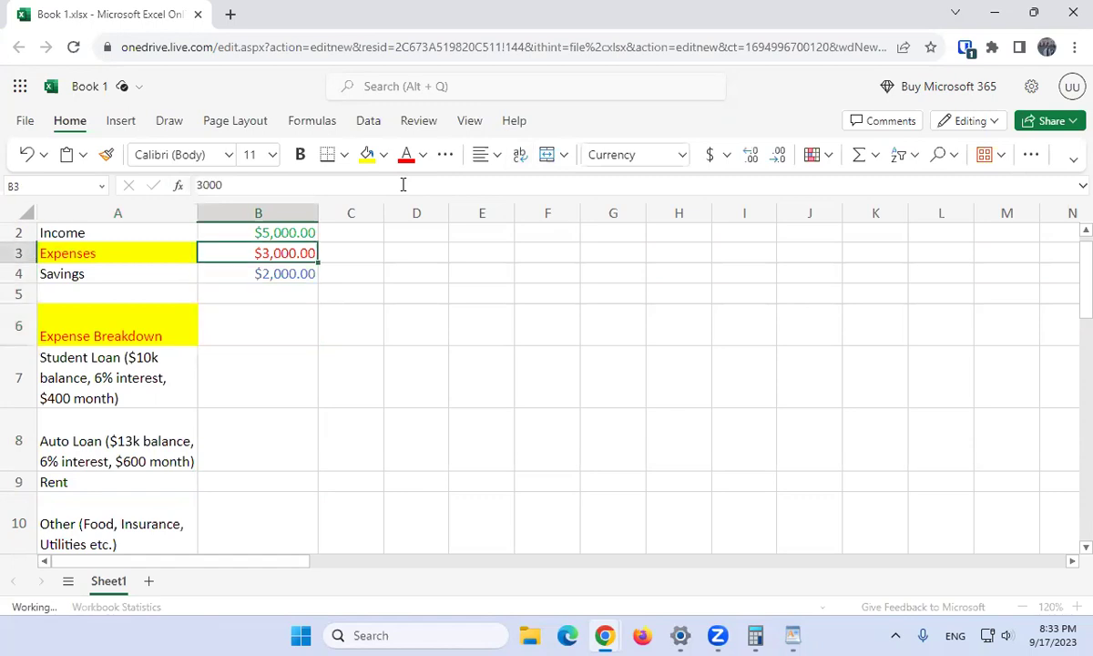
- Enter 400 as the Student Loan amount in B7
{"action": "key", "text": "Down"}
{"action": "key", "text": "Down"}
{"action": "key", "text": "Down"}
{"action": "key", "text": "Down"}
{"action": "key", "text": "Down"}
{"action": "key", "text": "Up"}
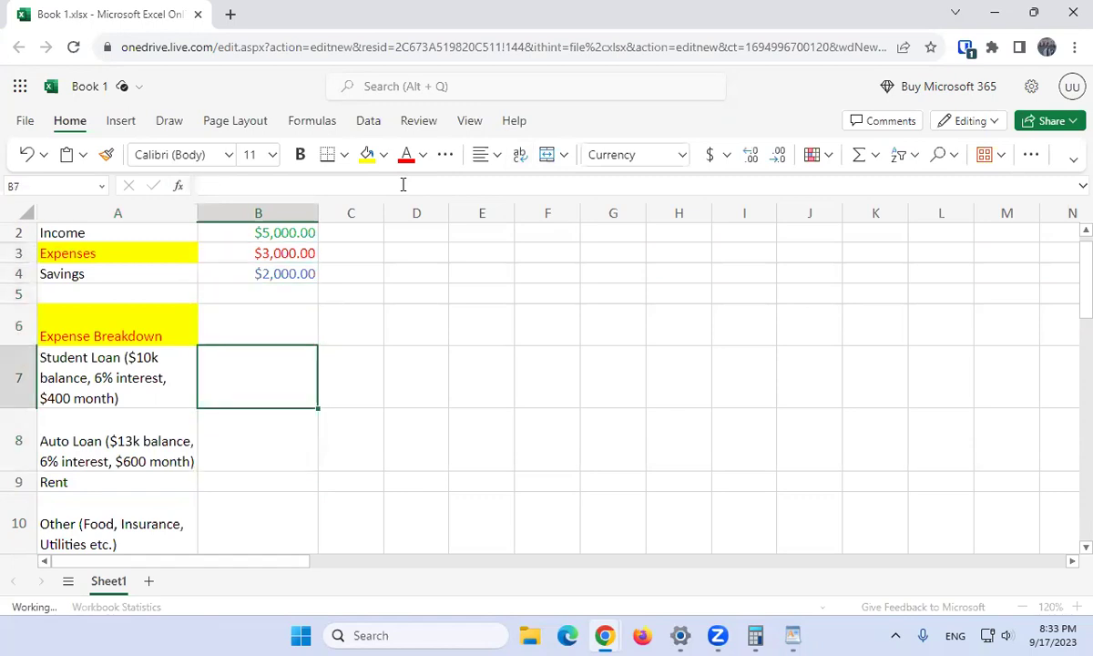
{"action": "type", "text": "400"}
{"action": "key", "text": "Return"}
- Copy the red Expenses amount in B3 onto B7:B10 for its formatting and remove the amounts from those cells
{"action": "key", "text": "Up"}
{"action": "key", "text": "Up"}
{"action": "key", "text": "Up"}
{"action": "key", "text": "Up"}
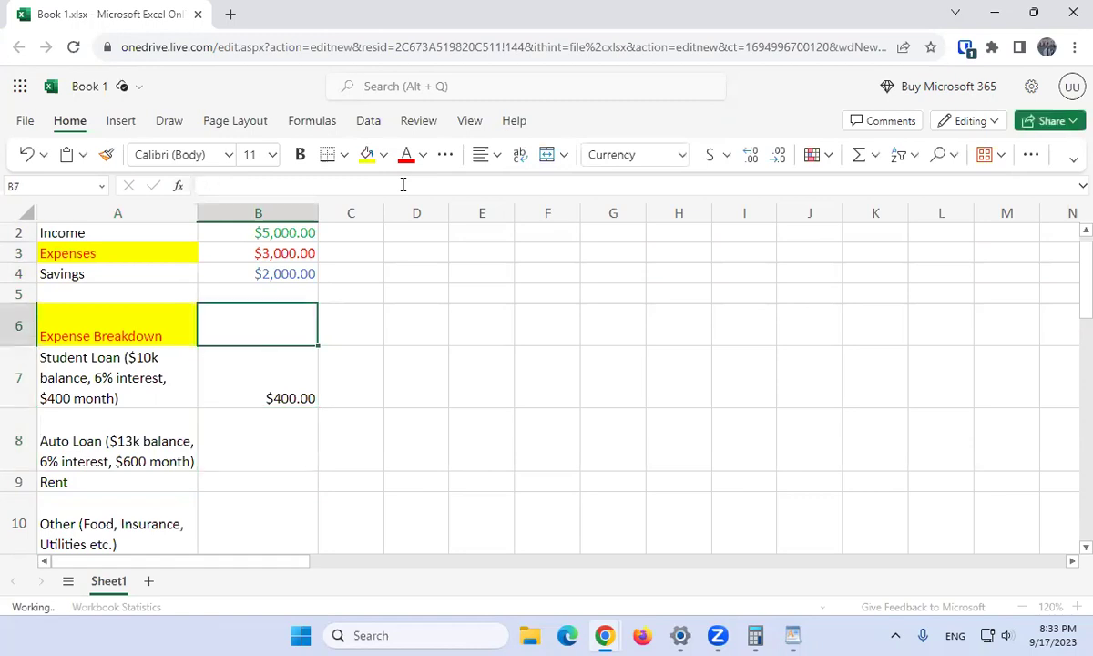
{"action": "key", "text": "Up"}
{"action": "key", "text": "ctrl+c"}
{"action": "key", "text": "Down"}
{"action": "key", "text": "Down"}
{"action": "key", "text": "Down"}
{"action": "key", "text": "Down"}
{"action": "key", "text": "shift+Down"}
{"action": "key", "text": "shift+Down"}
{"action": "key", "text": "shift+Down"}
{"action": "key", "text": "shift+Down"}
{"action": "key", "text": "shift+Up"}
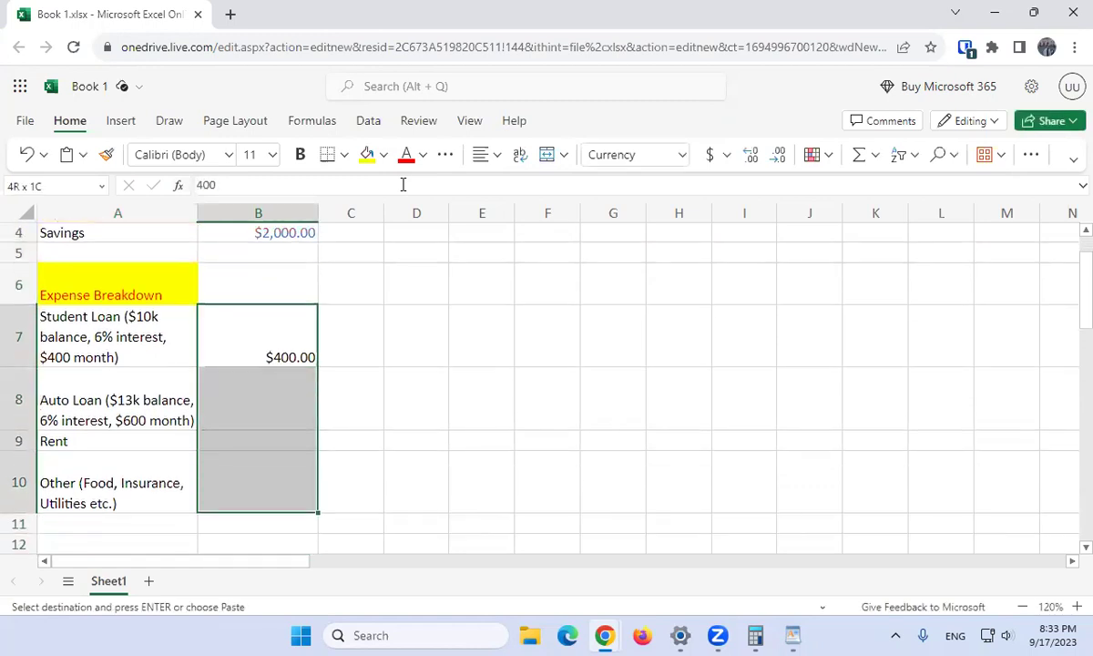
{"action": "key", "text": "ctrl+v"}
{"action": "key", "text": "ctrl+z"}
{"action": "key", "text": "ctrl+z"}
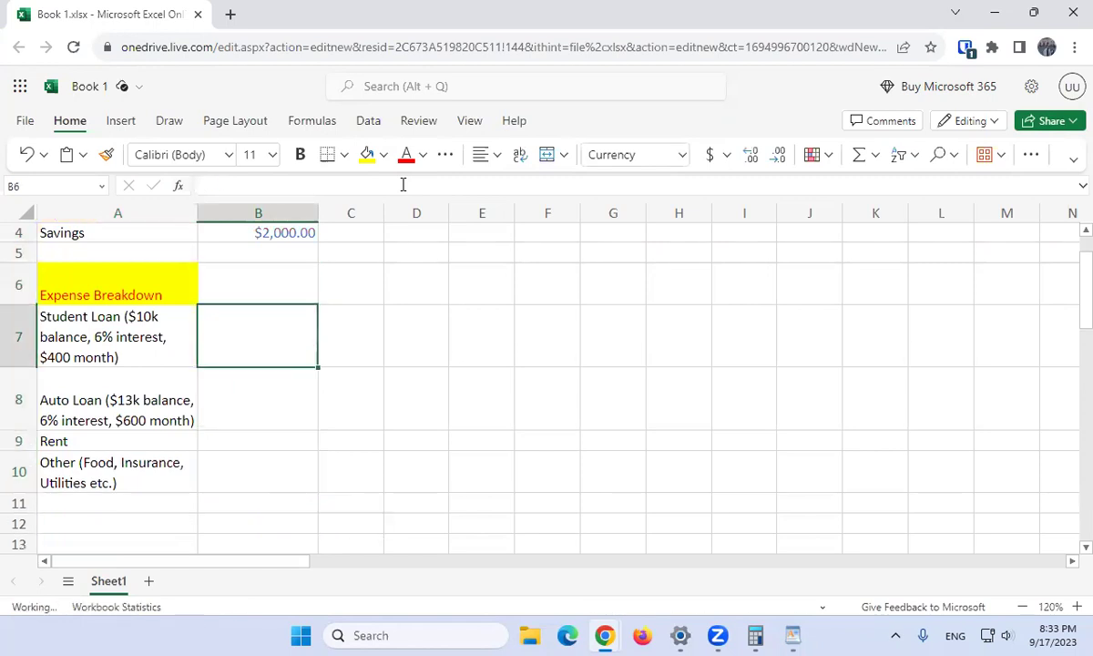
- Enter the monthly expense amounts in B7:B10: 400 for Student Loan, 600 for Auto Loan, 1000 for Rent and 1000 for Other
{"action": "type", "text": "400"}
{"action": "key", "text": "Return"}
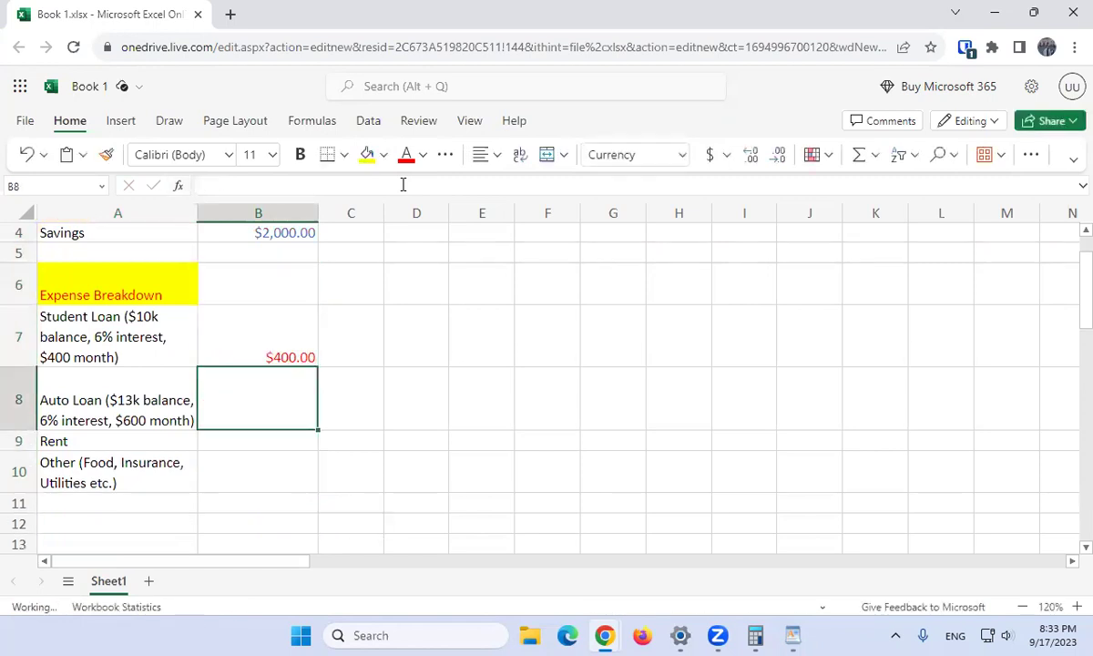
{"action": "type", "text": "600"}
{"action": "key", "text": "Return"}
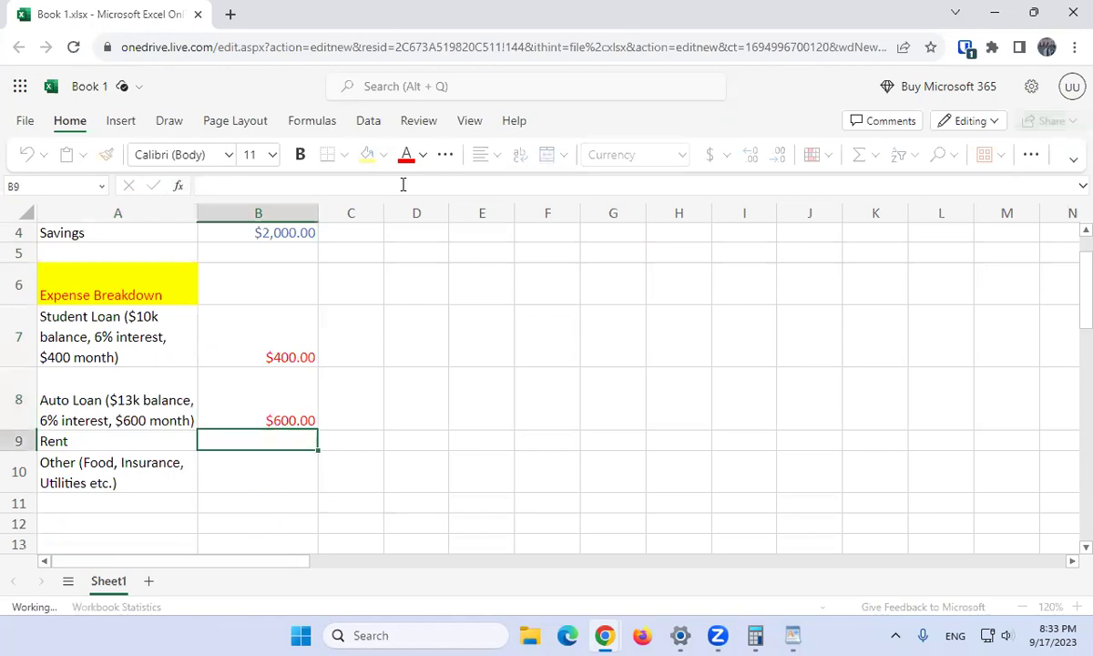
{"action": "type", "text": "1000"}
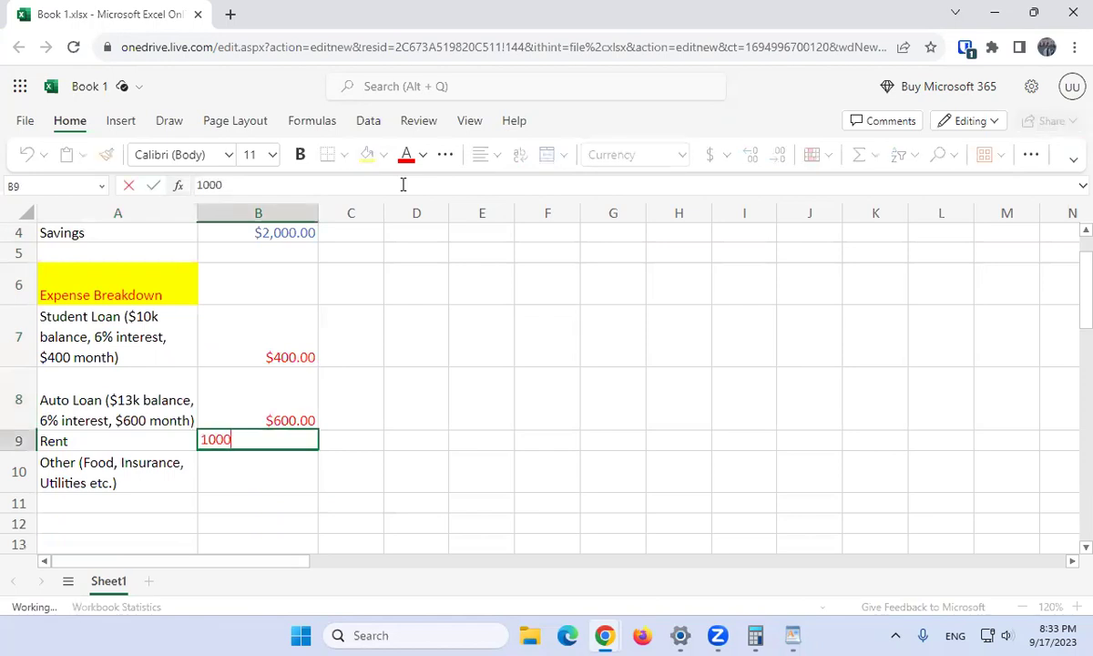
{"action": "key", "text": "Return"}
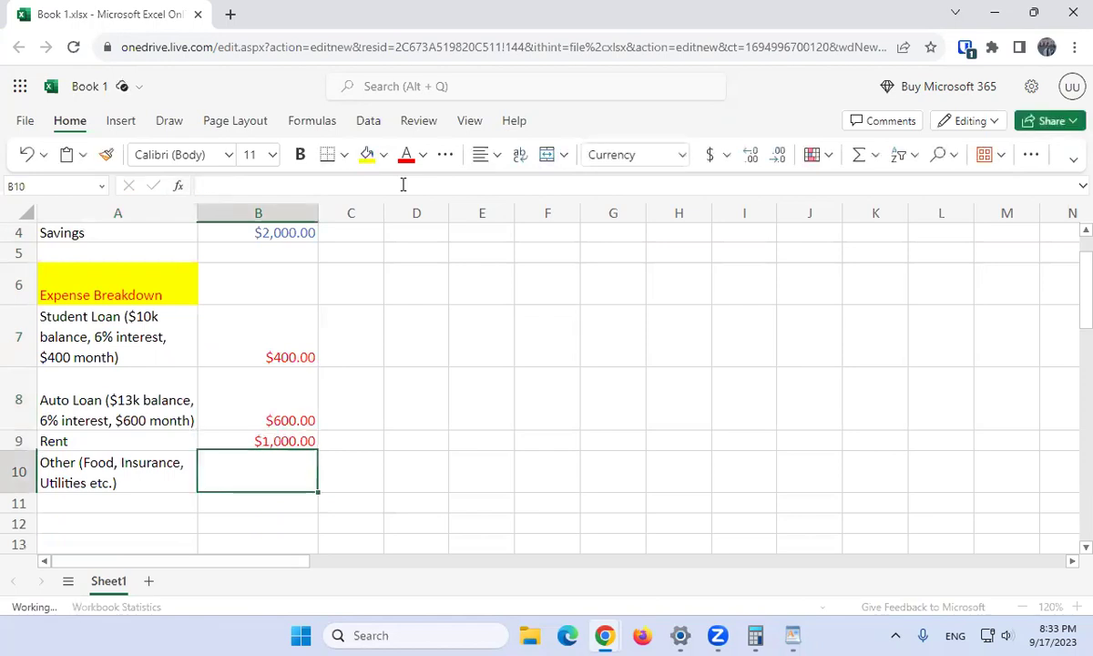
{"action": "type", "text": "1000"}
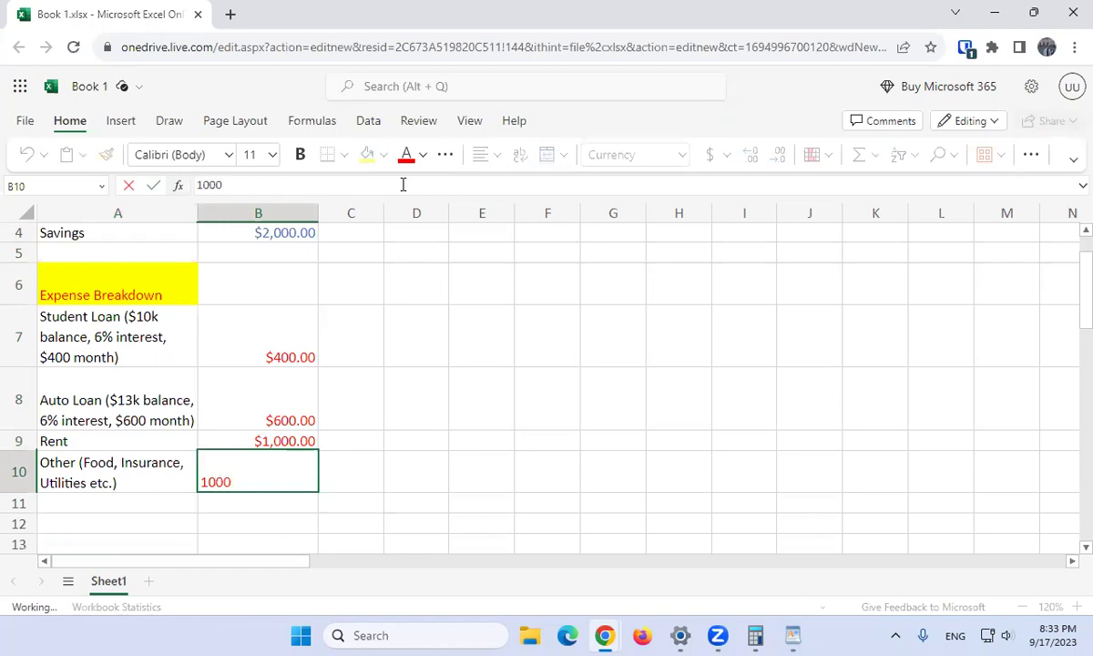
{"action": "key", "text": "Return"}
- Review the expense breakdown amounts in B7:B10 against the Expenses total in B3
{"action": "key", "text": "Up"}
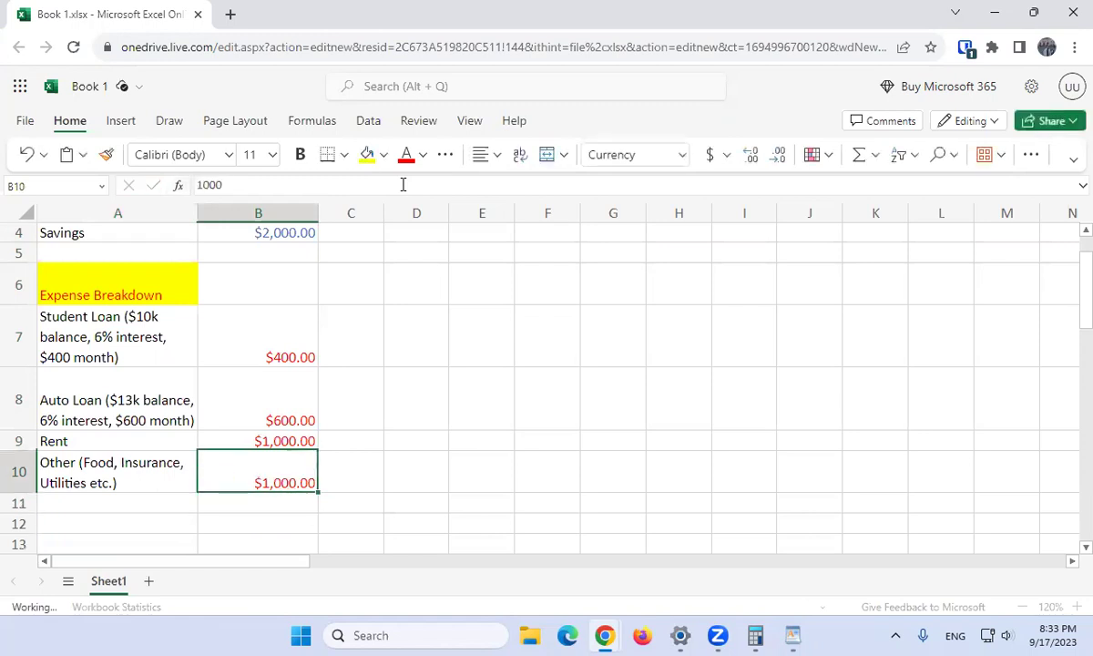
{"action": "key", "text": "Left"}
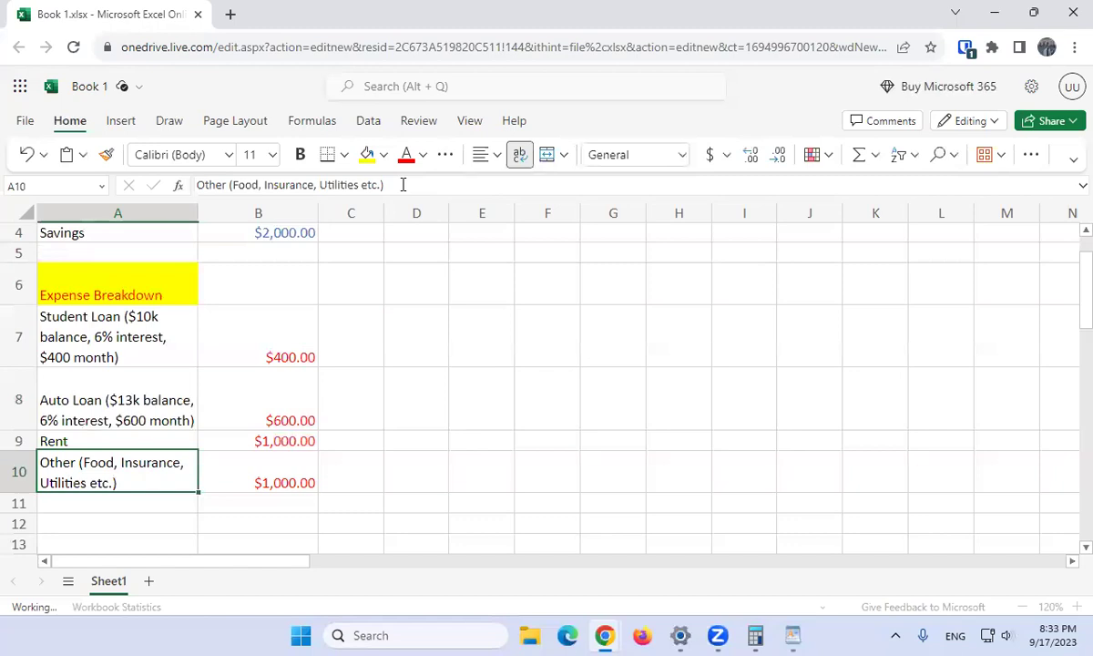
{"action": "key", "text": "Right"}
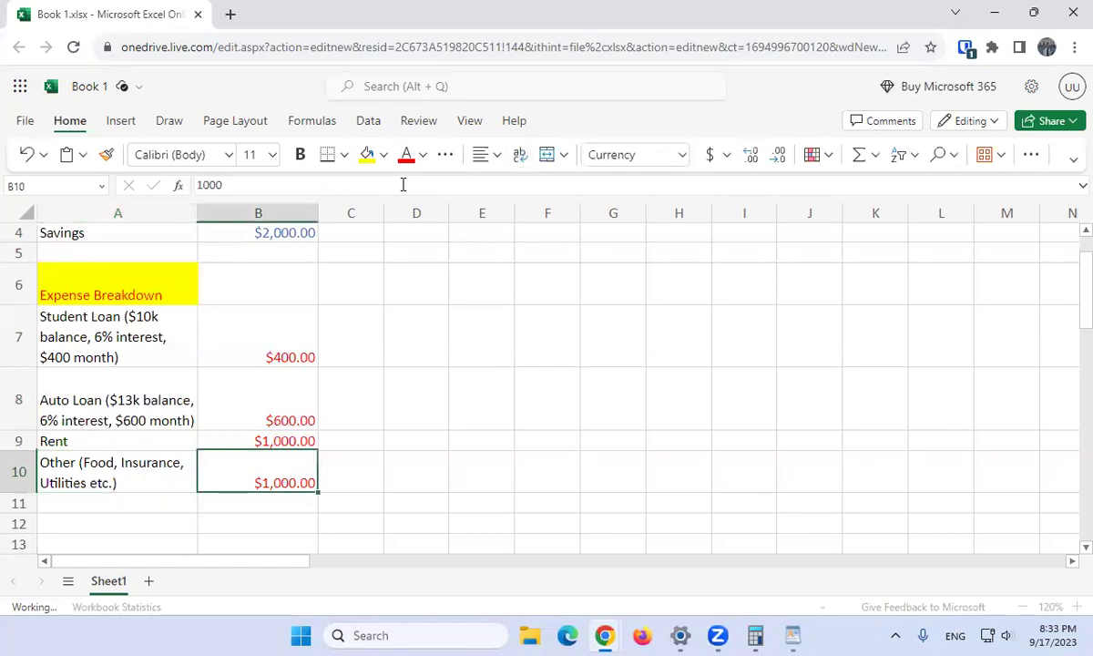
{"action": "key", "text": "Up"}
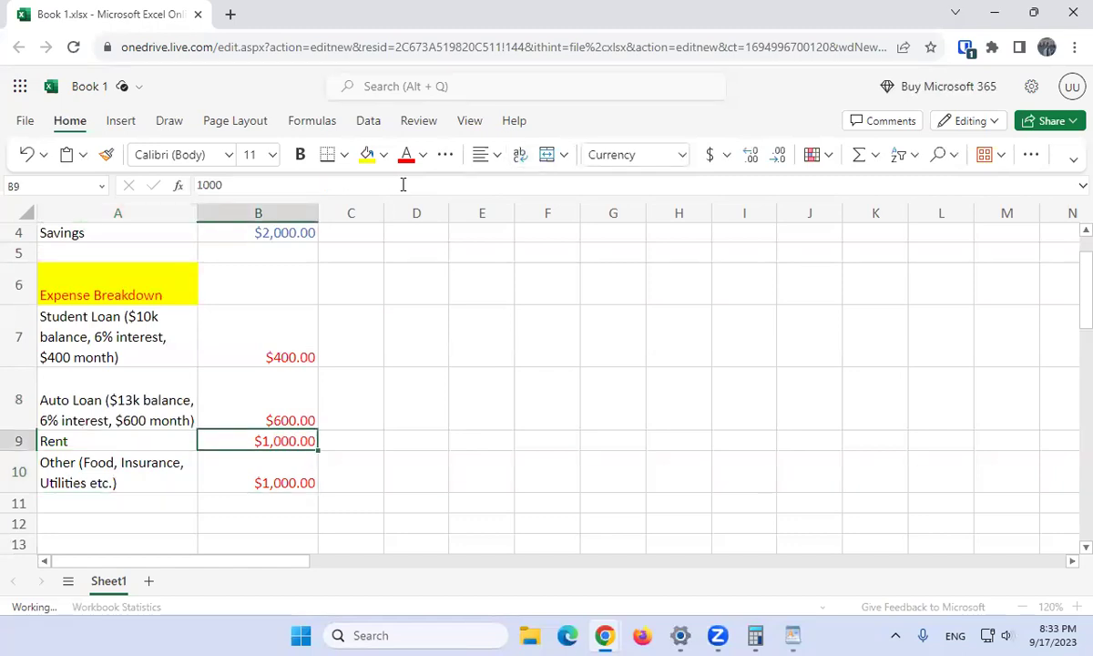
{"action": "key", "text": "Up"}
{"action": "key", "text": "shift+Up"}
{"action": "key", "text": "Up"}
{"action": "key", "text": "Up"}
{"action": "key", "text": "Up"}
{"action": "key", "text": "Up"}
{"action": "key", "text": "Up"}
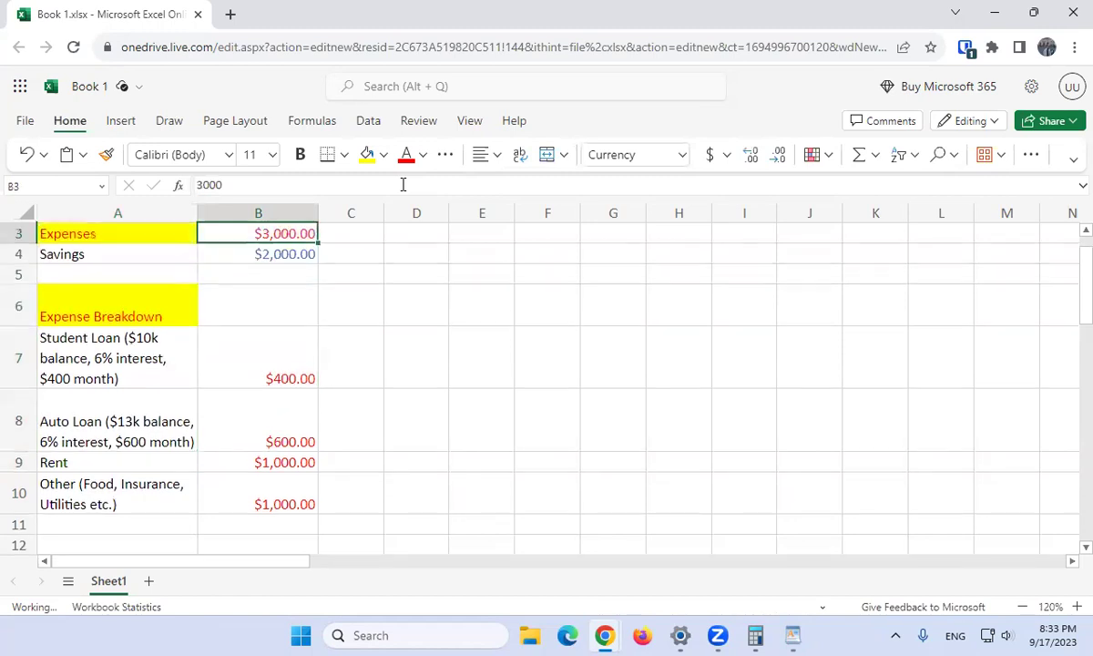
- Widen column C and enter the header "Velocity banking American" in C1
{"action": "key", "text": "Up"}
{"action": "key", "text": "Down"}
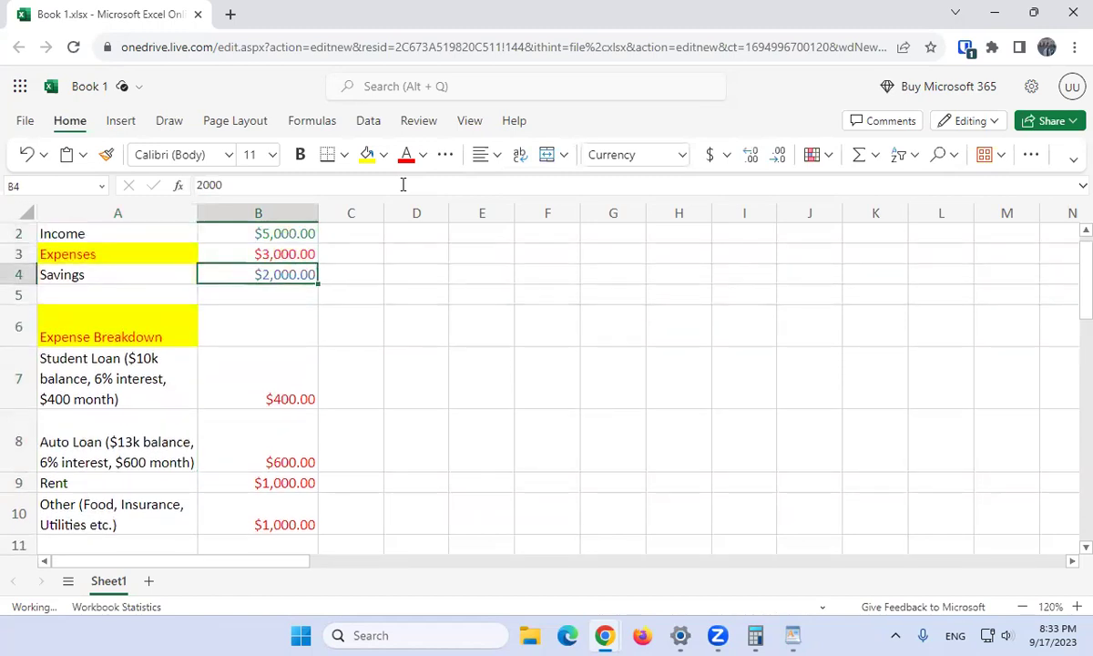
{"action": "key", "text": "Up"}
{"action": "key", "text": "Up"}
{"action": "key", "text": "Up"}
{"action": "key", "text": "Right"}
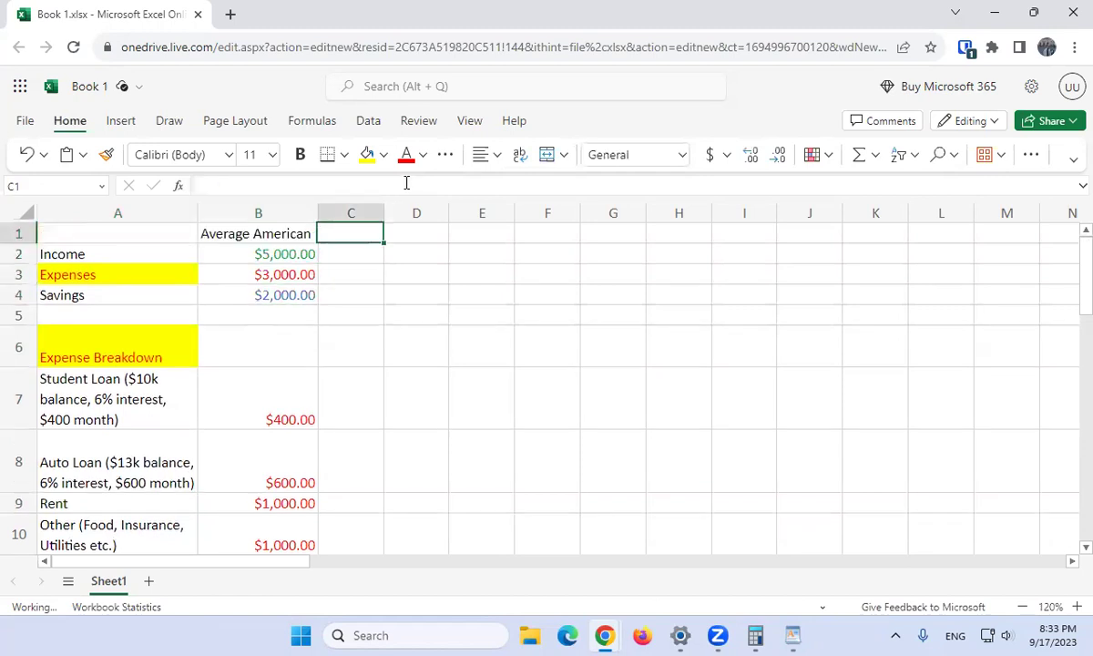
{"action": "left_click_drag", "start_coordinate": [384, 210], "coordinate": [435, 212]}
{"action": "type", "text": "Veloc"}
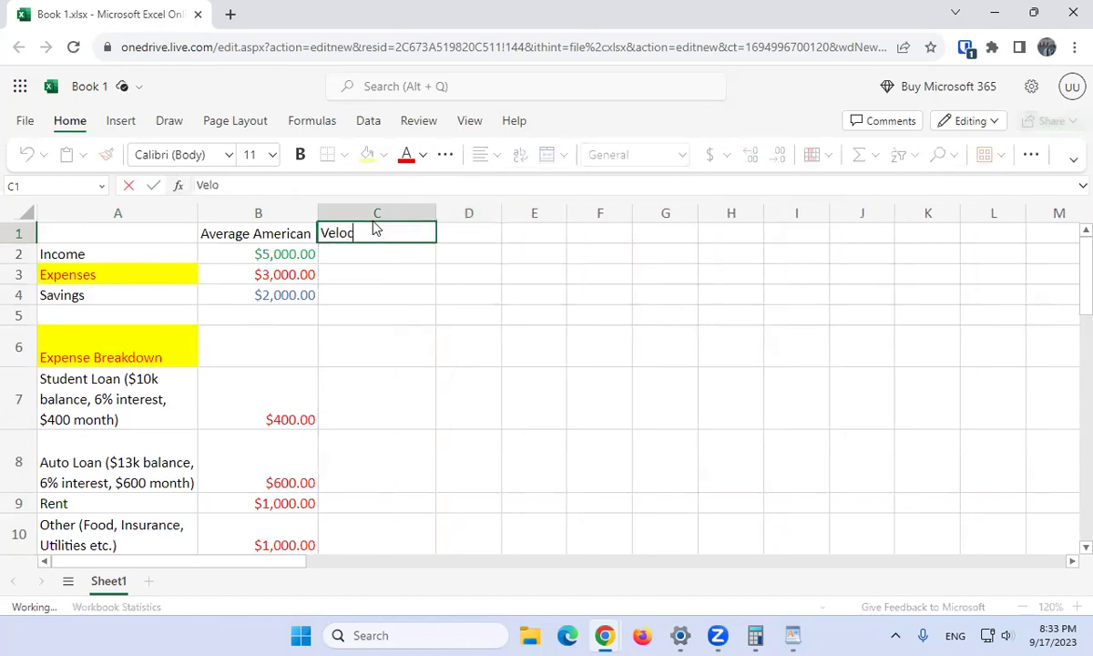
{"action": "type", "text": "ity banking American"}
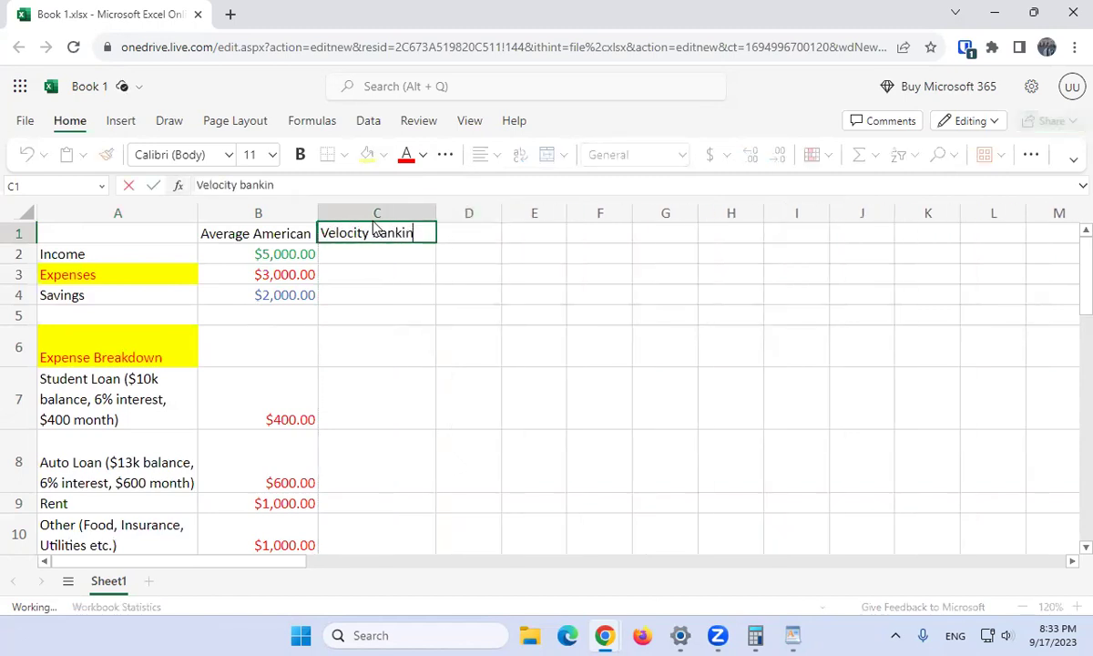
{"action": "key", "text": "Return"}
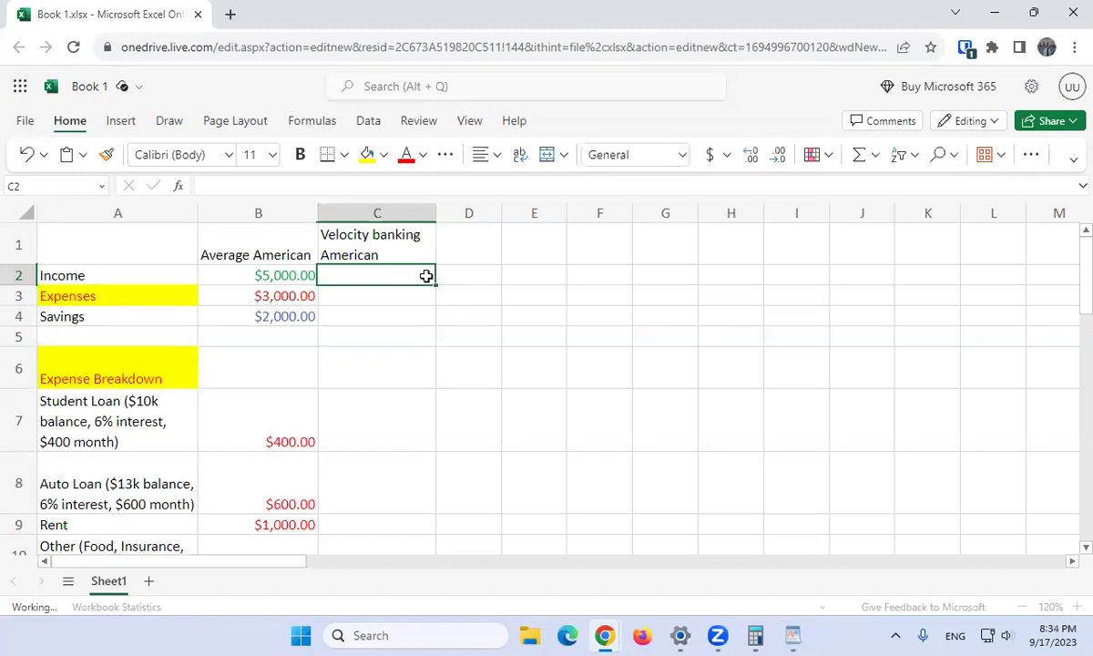
- Enter 5000 as the Income in C2 and copy the formatted amounts in B2:B4 onto C2:C4
{"action": "type", "text": "5000"}
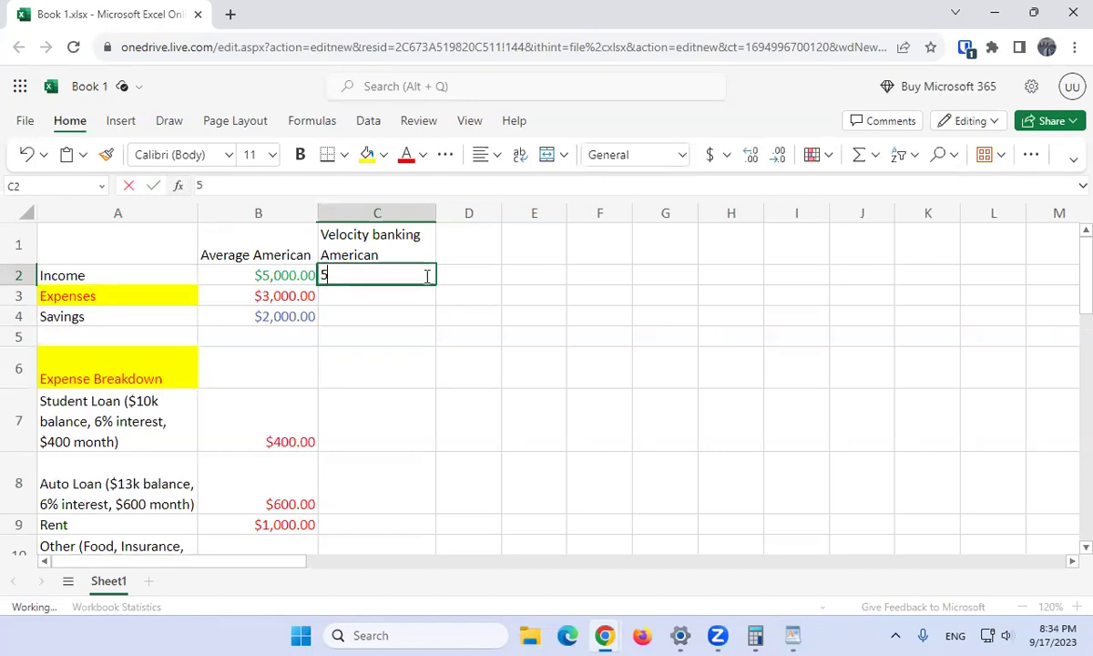
{"action": "key", "text": "Return"}
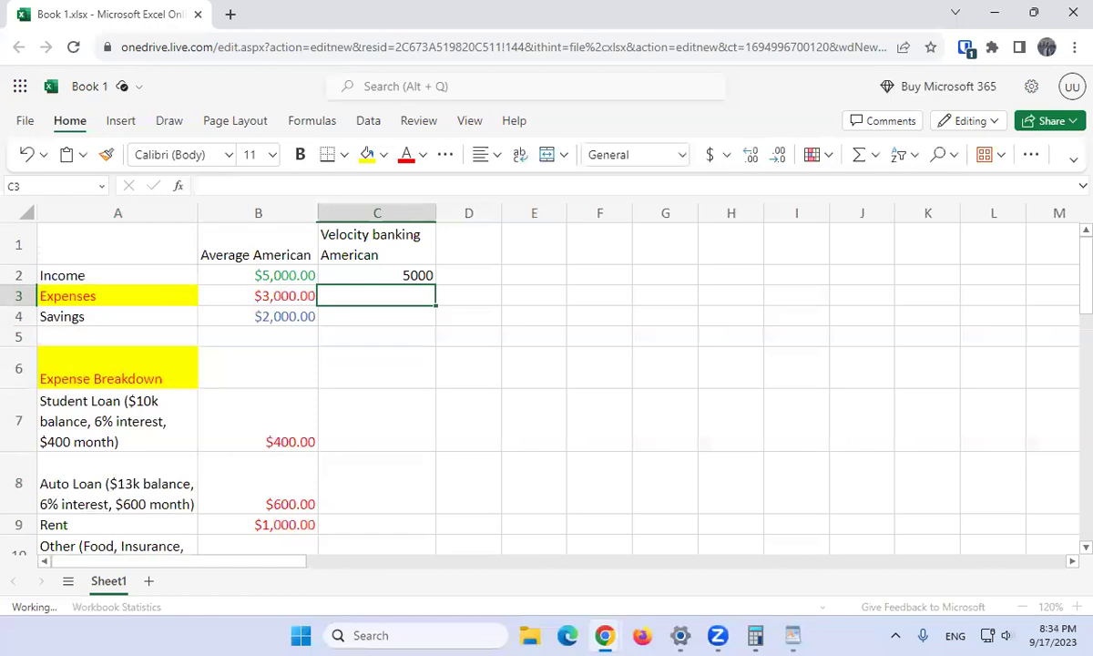
{"action": "left_click", "coordinate": [258, 275]}
{"action": "key", "text": "shift+Down"}
{"action": "key", "text": "shift+Down"}
{"action": "key", "text": "ctrl+c"}
{"action": "key", "text": "ctrl+v"}
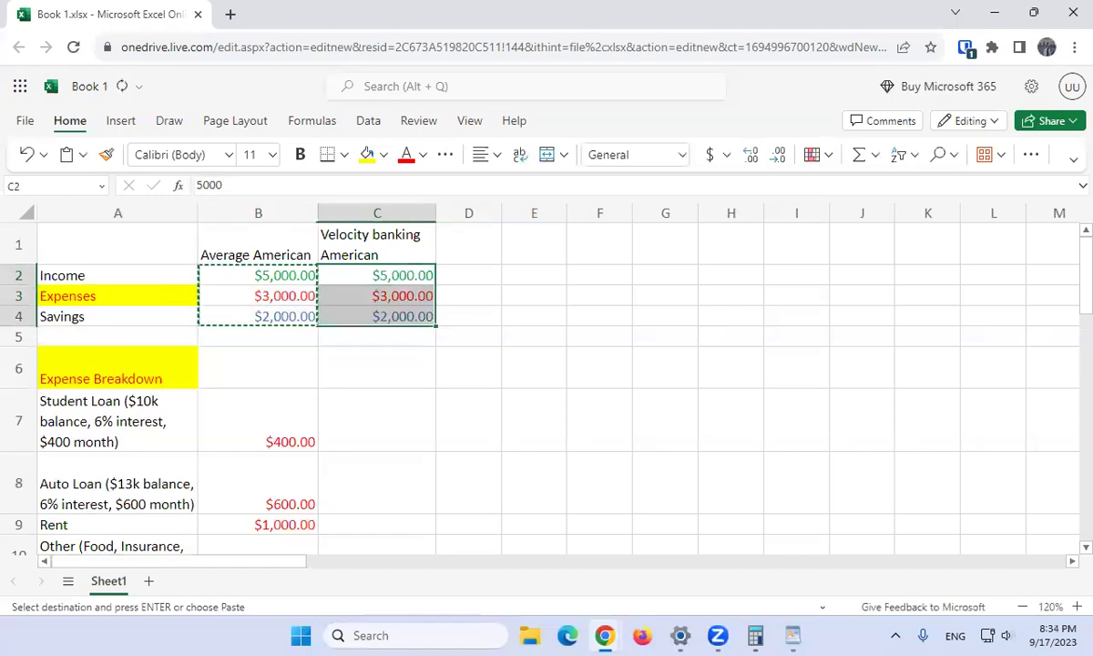
{"action": "left_click", "coordinate": [468, 276]}
- Clear the copied amounts from C3:C4 and enter 0 as the Savings in C4
{"action": "left_click", "coordinate": [377, 296]}
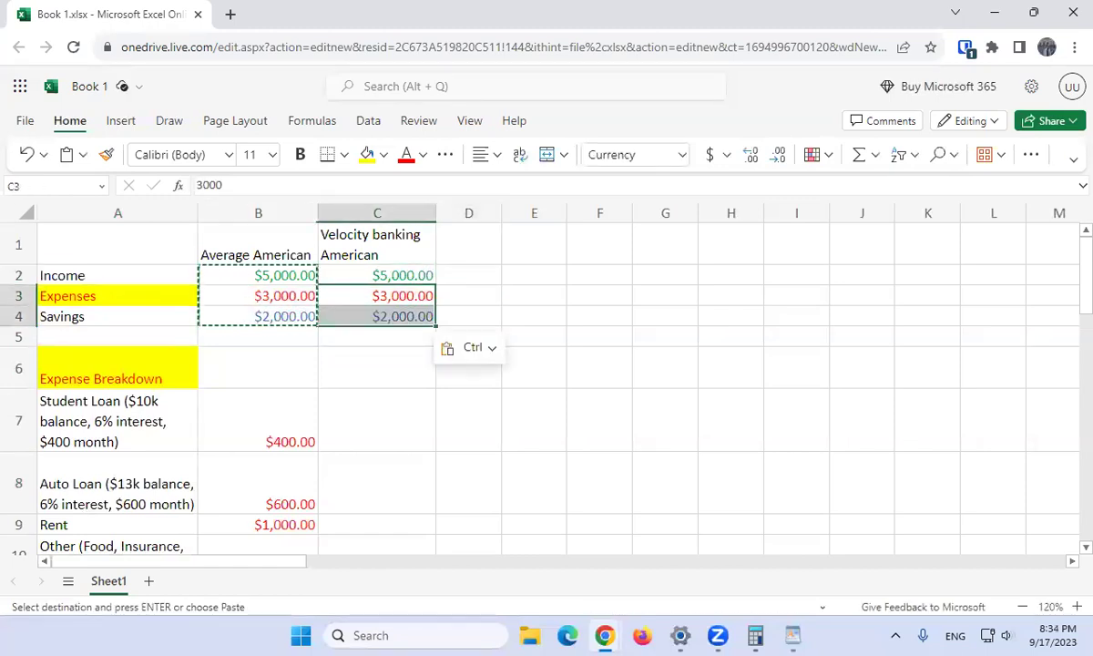
{"action": "key", "text": "shift+Down"}
{"action": "key", "text": "Delete"}
{"action": "key", "text": "Up"}
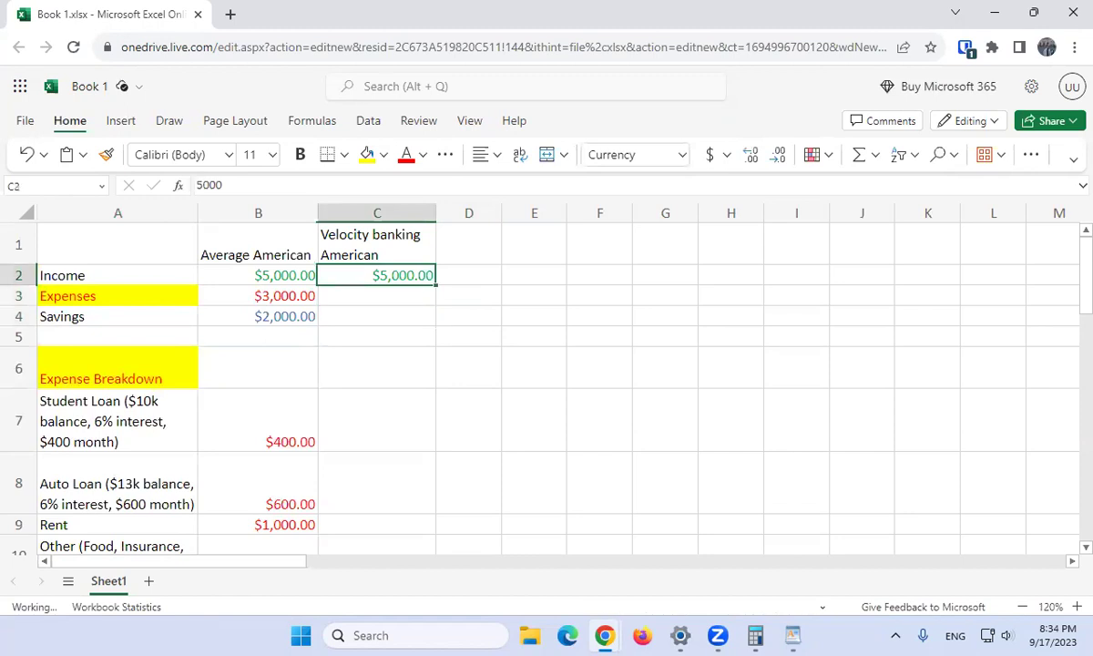
{"action": "left_click", "coordinate": [377, 295]}
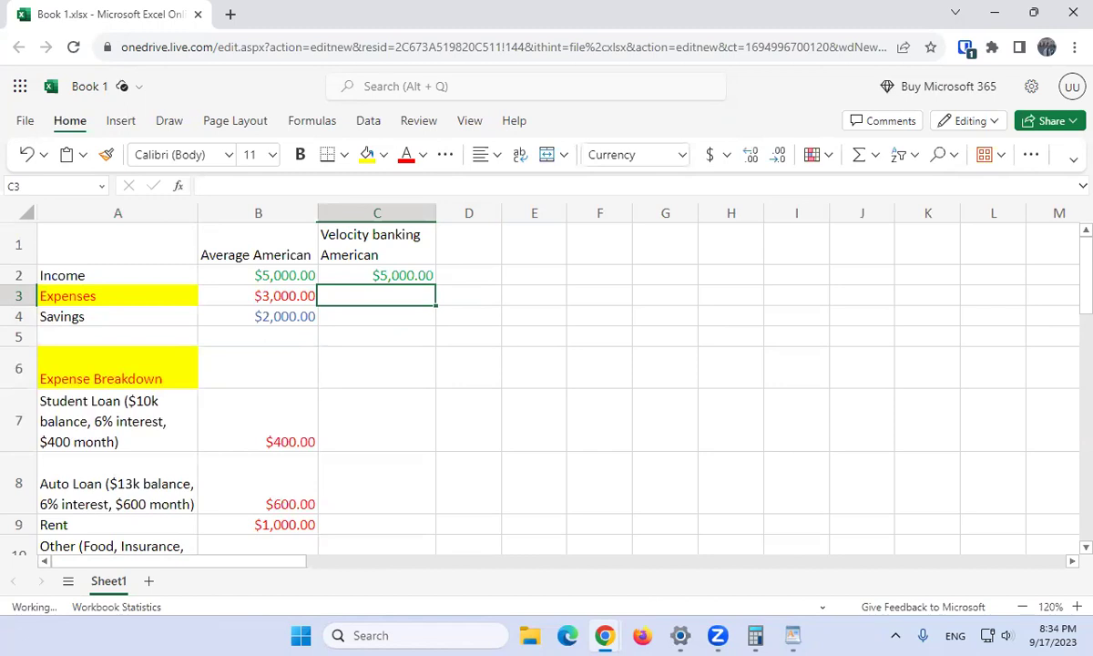
{"action": "left_click", "coordinate": [377, 316]}
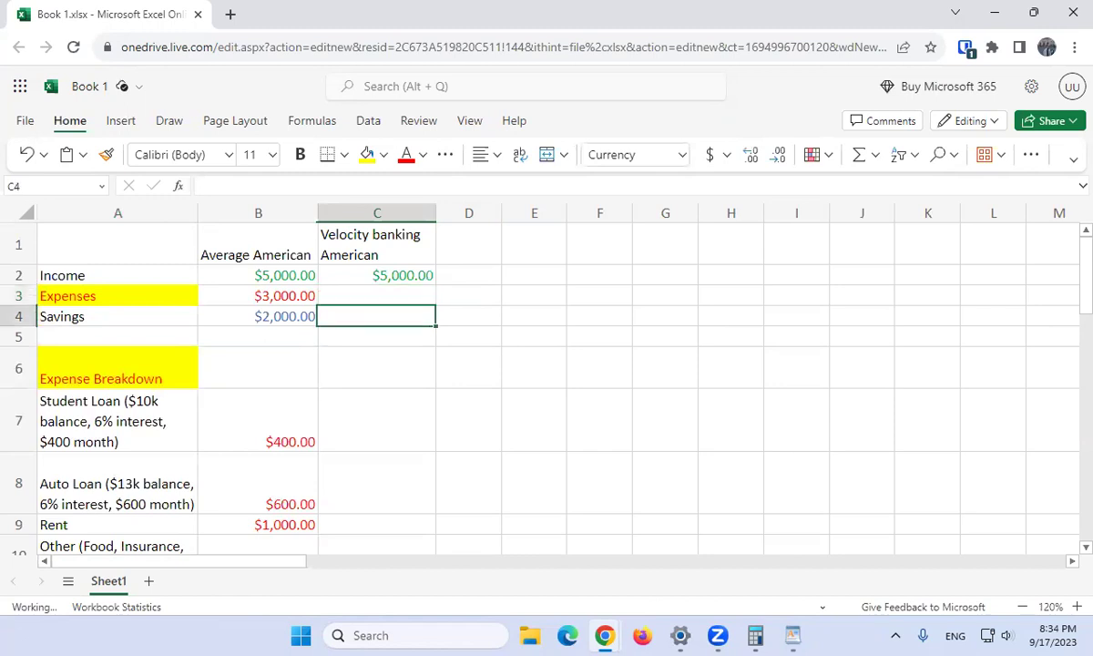
{"action": "type", "text": "0"}
{"action": "key", "text": "Return"}
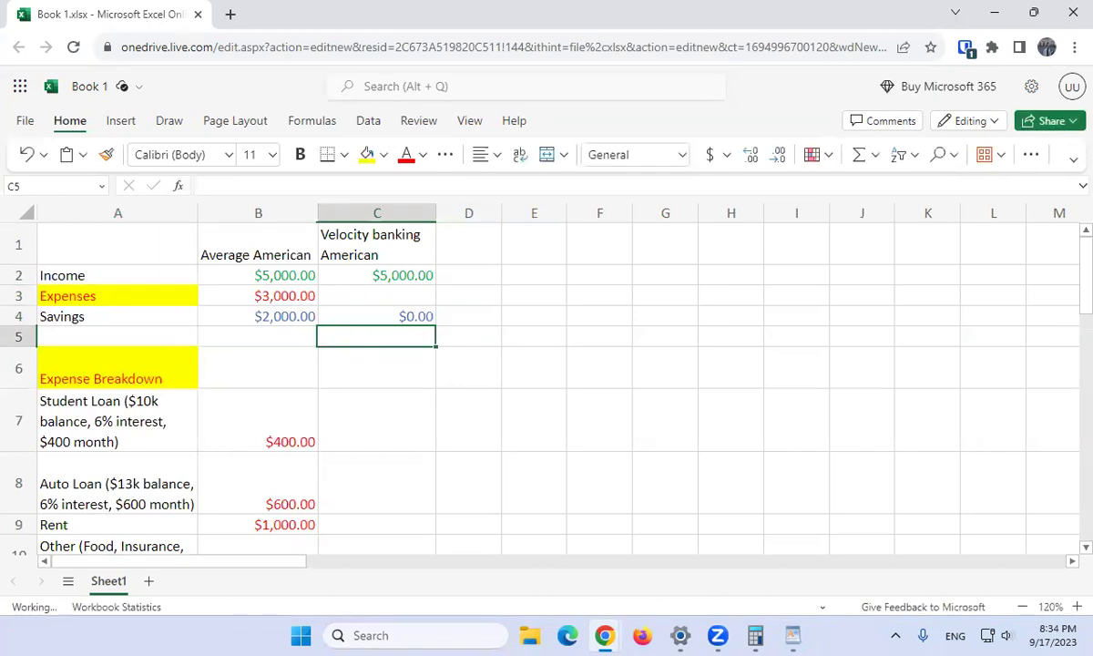
- Switch to WordPad to read the Velocity Banking Steps list and return to the spreadsheet
{"action": "left_click", "coordinate": [805, 634]}
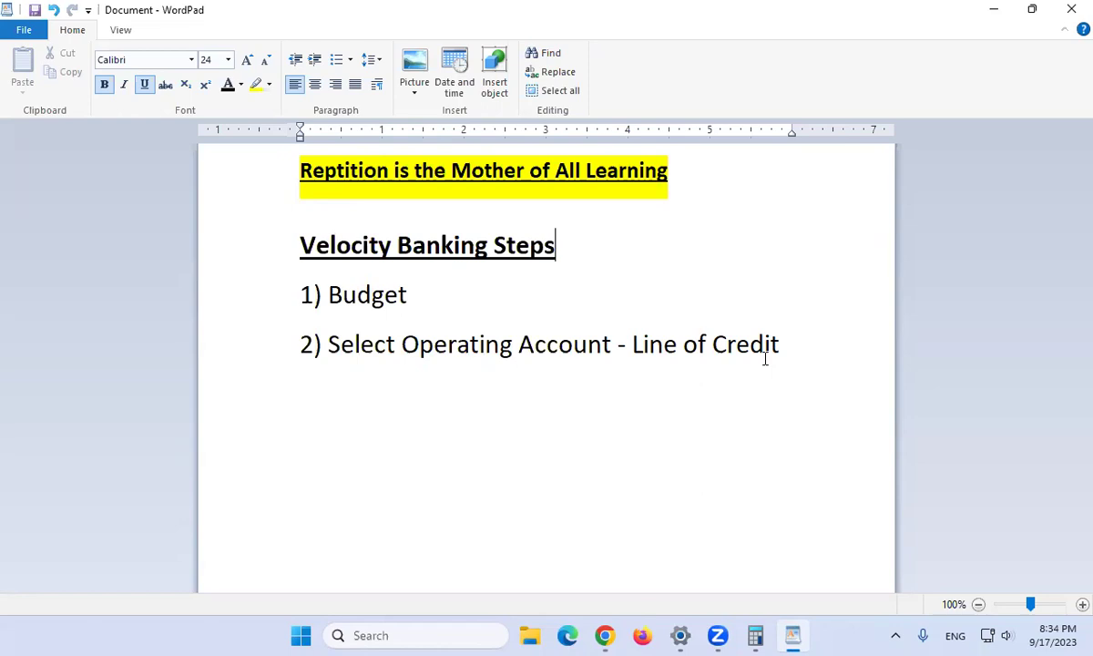
{"action": "left_click", "coordinate": [994, 9]}
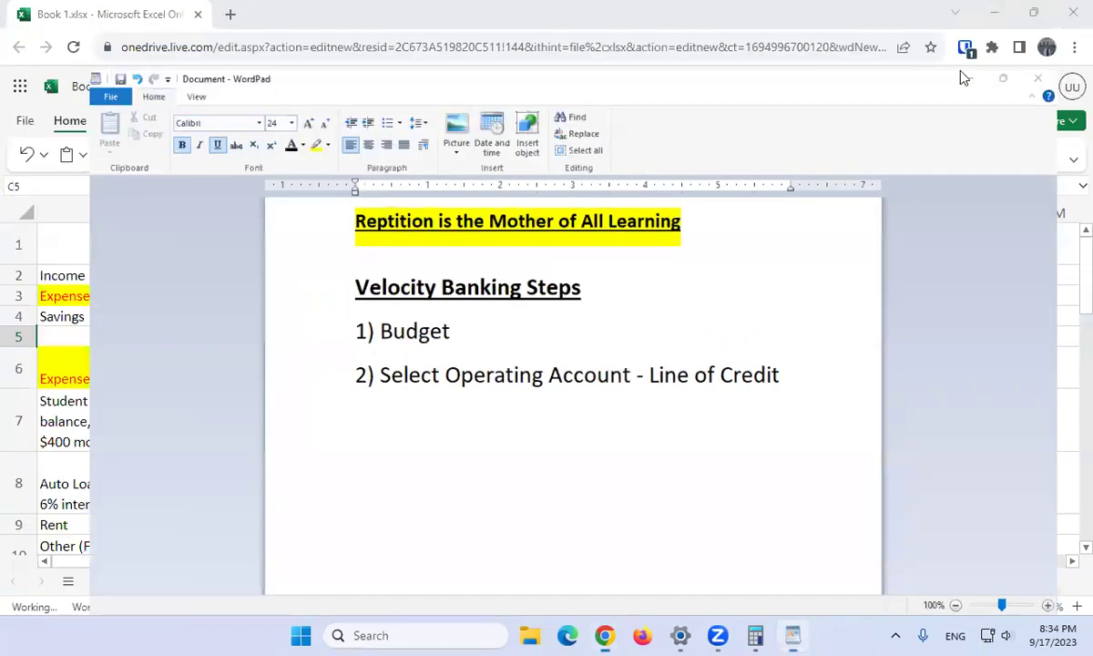
{"action": "left_click", "coordinate": [724, 252]}
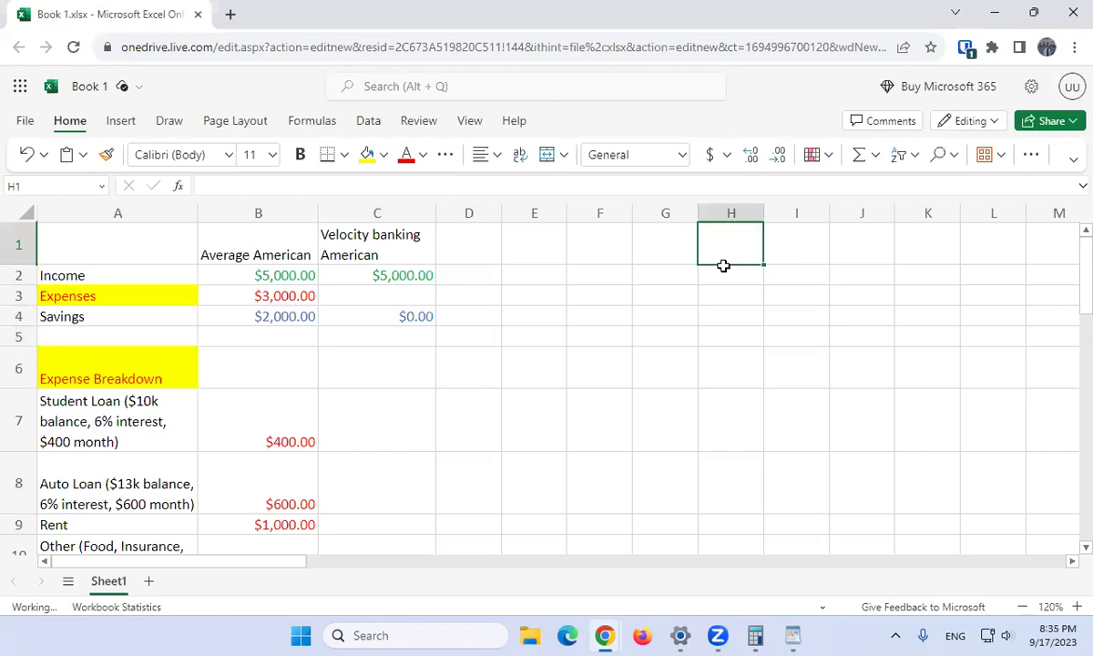
- Add the header "Available Limit" in I1 with $25,000 beneath it in I2
{"action": "key", "text": "Right"}
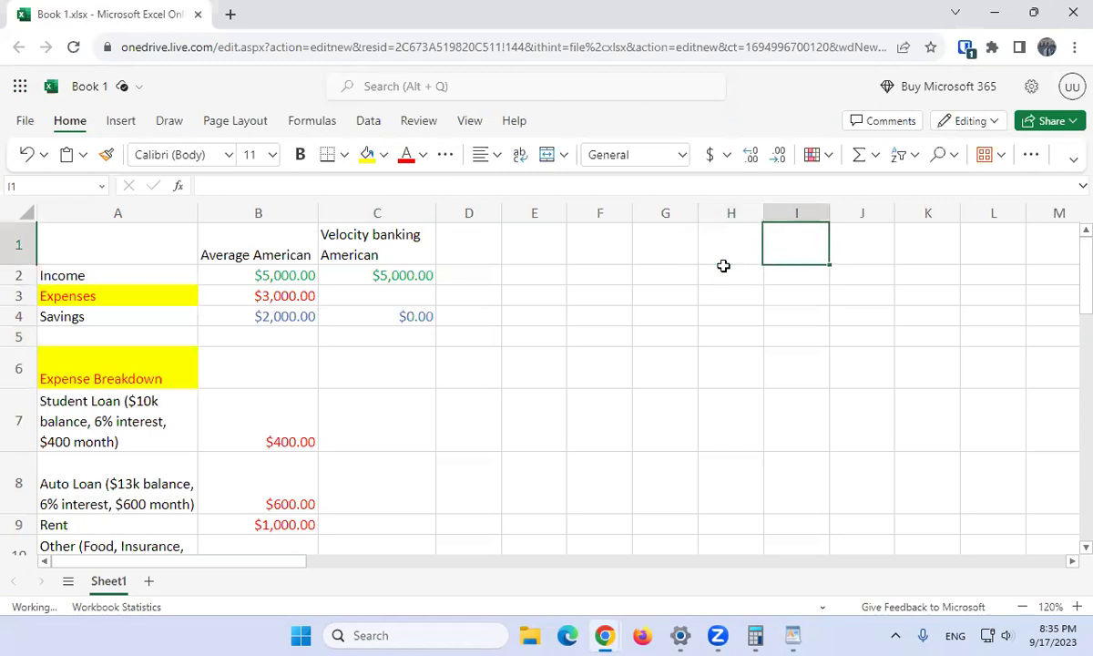
{"action": "type", "text": "Available Limit"}
{"action": "key", "text": "Return"}
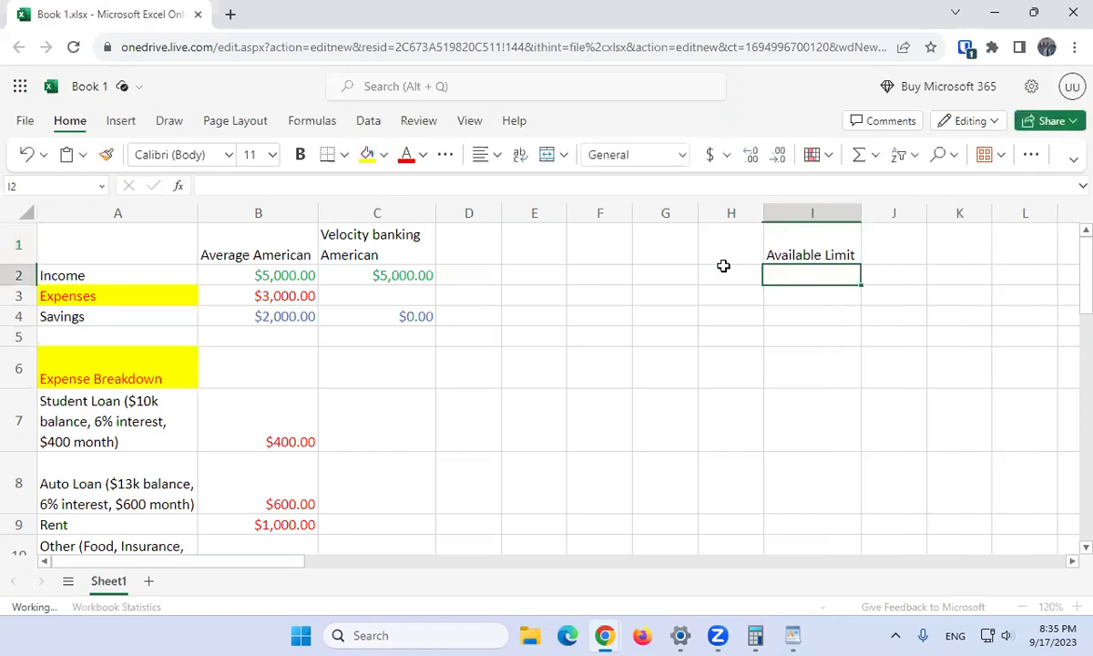
{"action": "type", "text": "$25"}
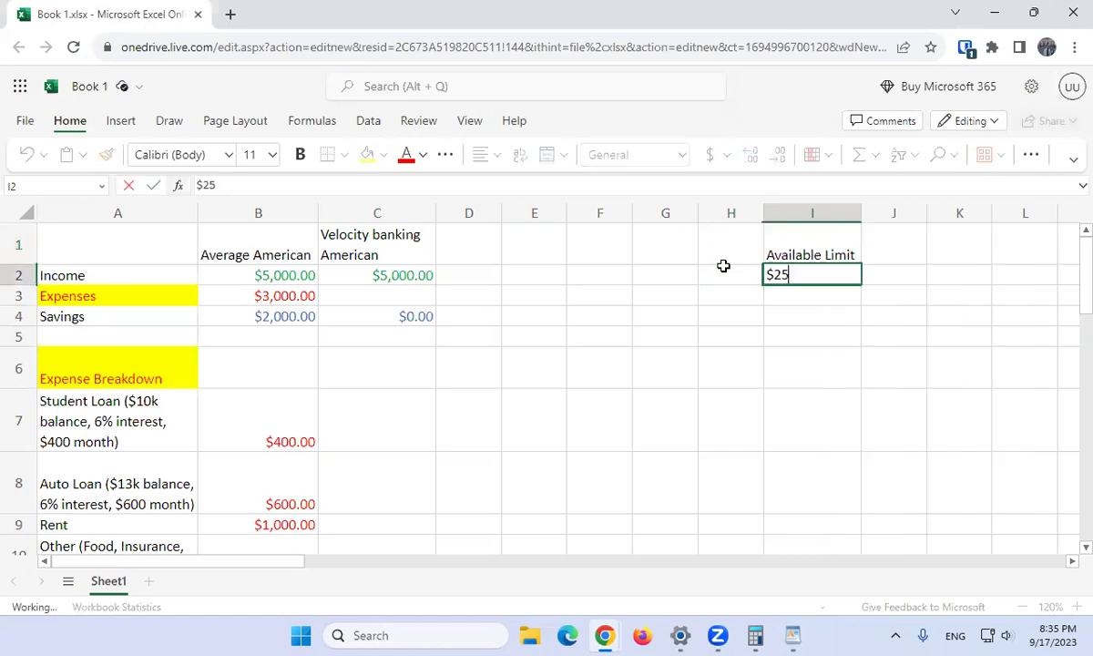
{"action": "type", "text": ",999"}
{"action": "key", "text": "BackSpace"}
{"action": "key", "text": "BackSpace"}
{"action": "key", "text": "BackSpace"}
{"action": "type", "text": "000"}
{"action": "key", "text": "Return"}
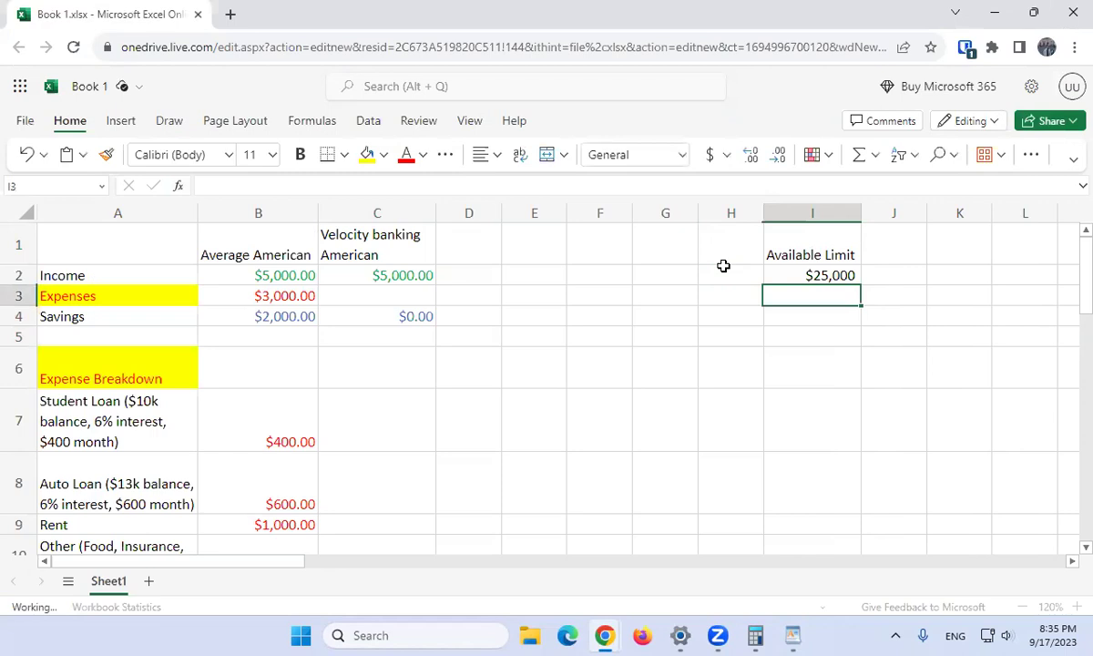
- Add the header "Interest Rate" in H1 with 15% beneath it in H2
{"action": "left_click", "coordinate": [723, 268]}
{"action": "key", "text": "Up"}
{"action": "type", "text": "Interest Rate"}
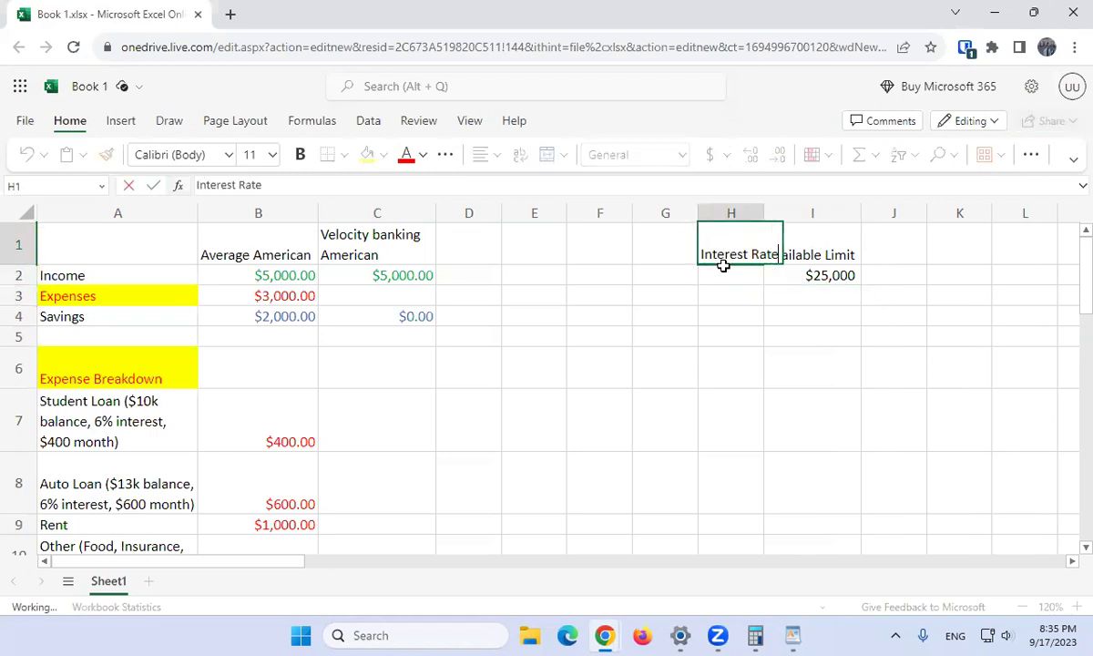
{"action": "key", "text": "Return"}
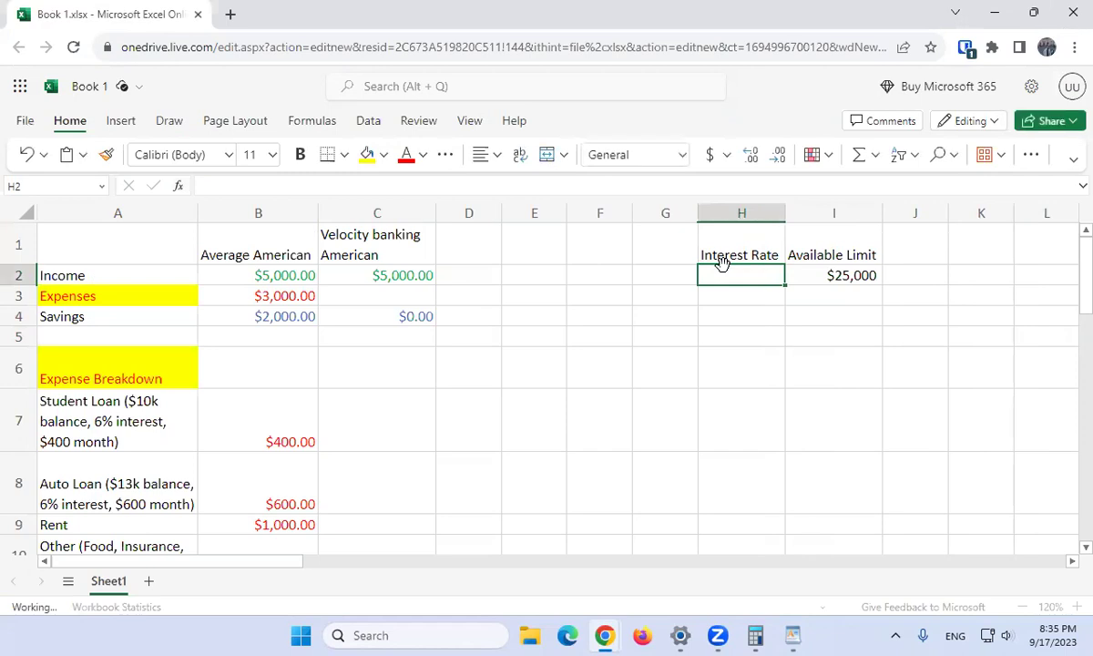
{"action": "type", "text": "15%"}
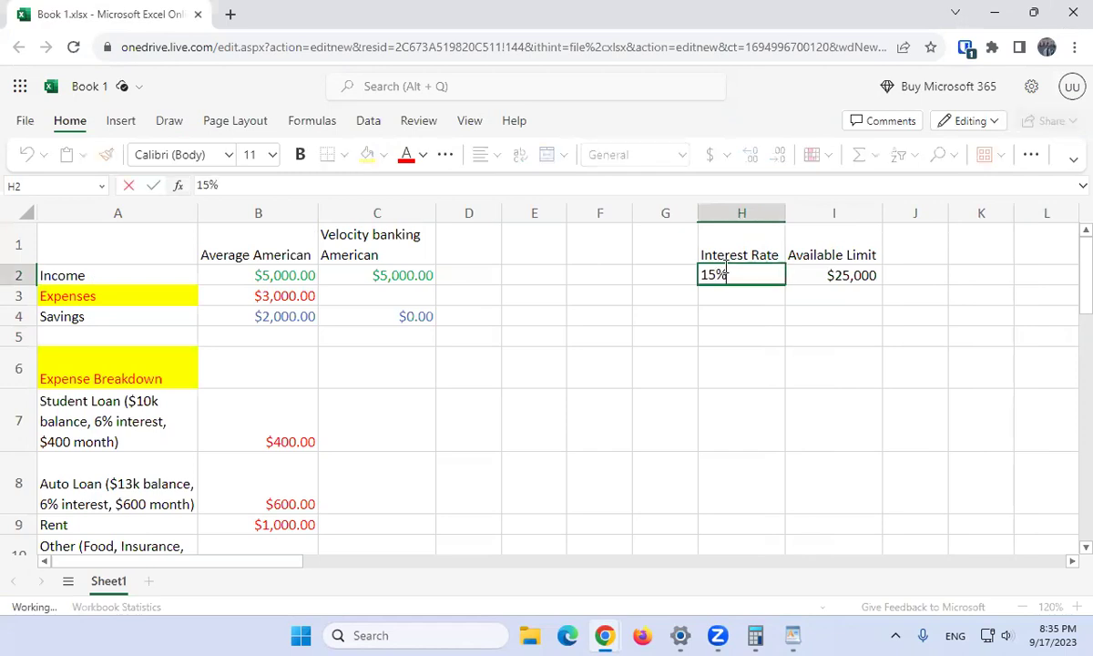
{"action": "key", "text": "Return"}
{"action": "left_click", "coordinate": [726, 273]}
- Add the header "Balance" in J1 beside the Available Limit column
{"action": "left_click", "coordinate": [534, 275]}
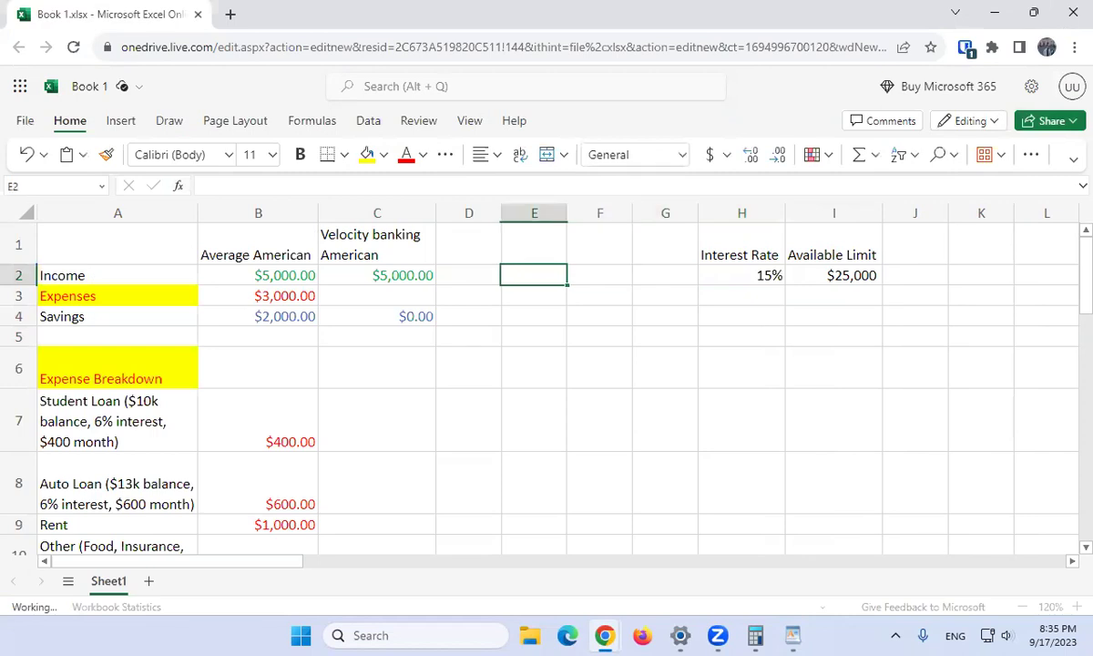
{"action": "key", "text": "Right"}
{"action": "key", "text": "Right"}
{"action": "key", "text": "Right"}
{"action": "key", "text": "Right"}
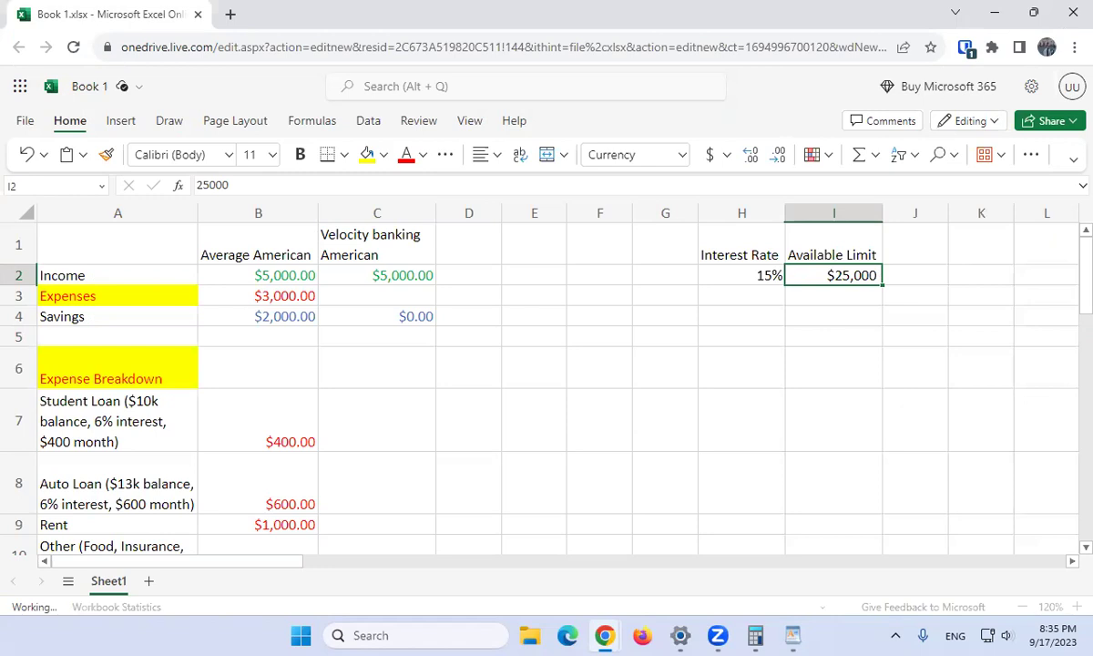
{"action": "left_click", "coordinate": [914, 243]}
{"action": "type", "text": "Balance"}
{"action": "key", "text": "Return"}
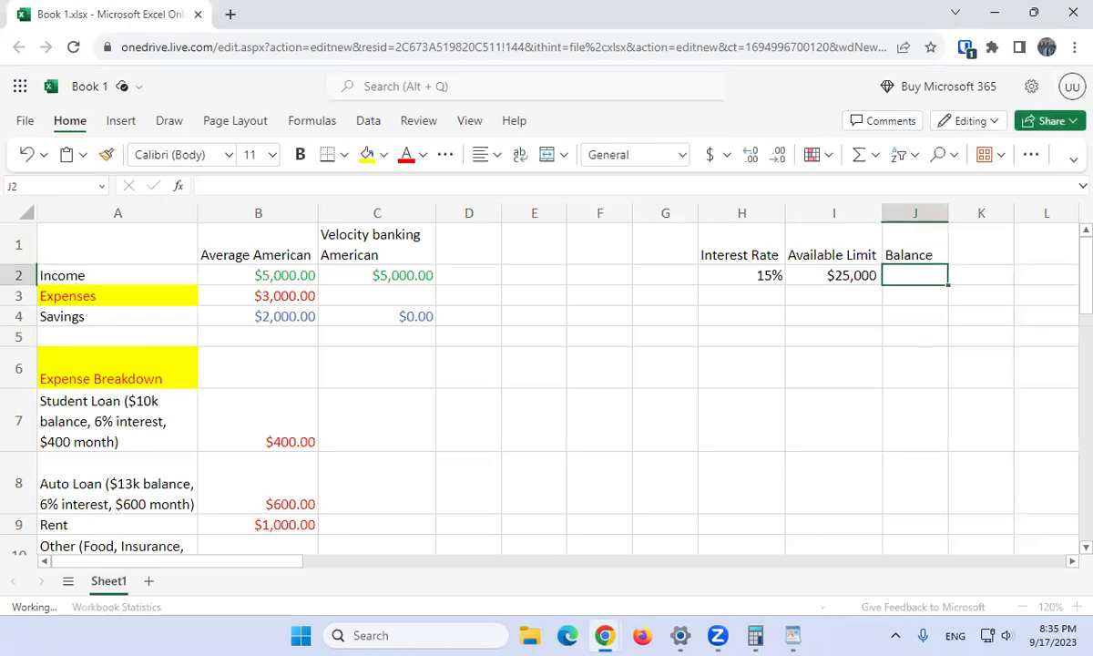
- Review row 2 from the line of credit columns back to the incomes of the average and velocity banking Americans
{"action": "key", "text": "Left"}
{"action": "key", "text": "Left"}
{"action": "key", "text": "Left"}
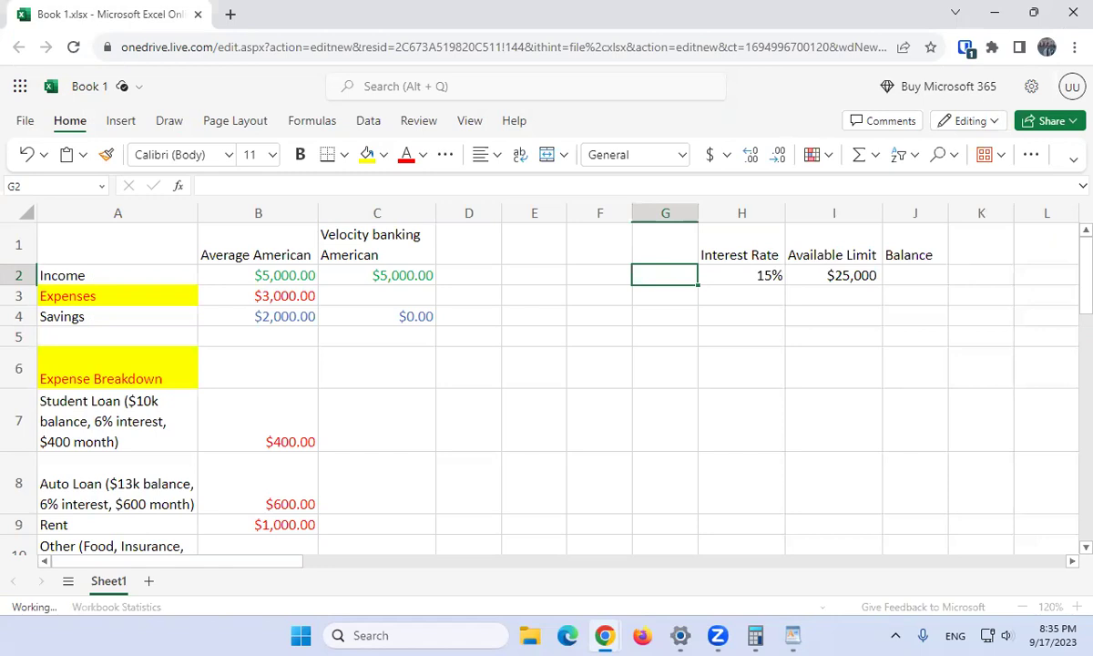
{"action": "key", "text": "Left"}
{"action": "key", "text": "Left"}
{"action": "key", "text": "Left"}
{"action": "key", "text": "Left"}
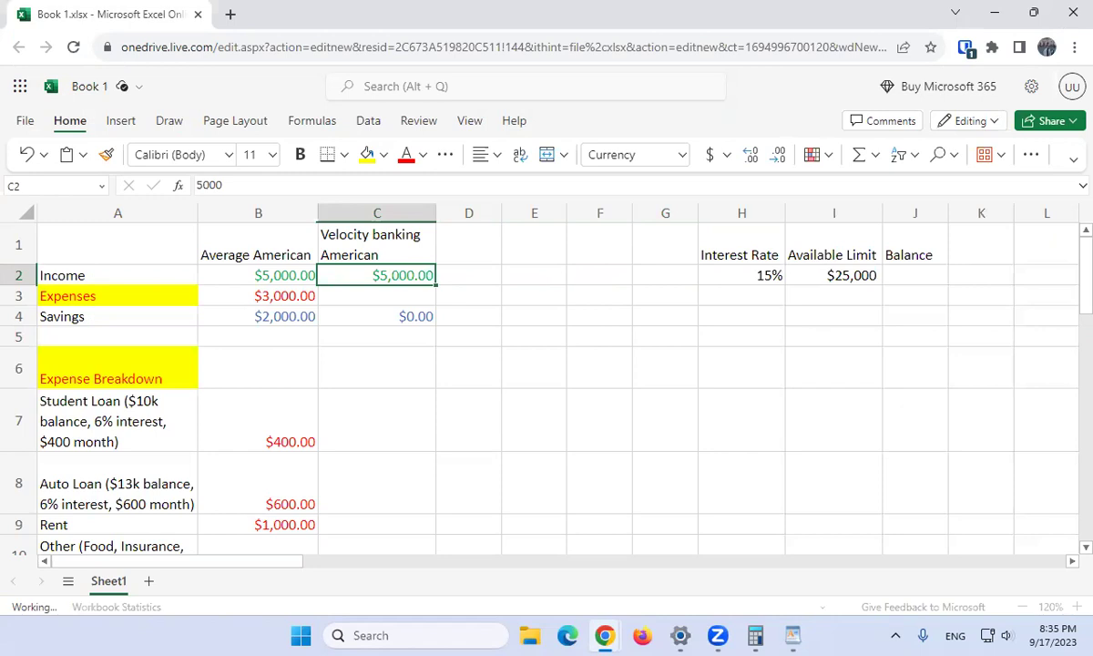
{"action": "key", "text": "Left"}
{"action": "key", "text": "Up"}
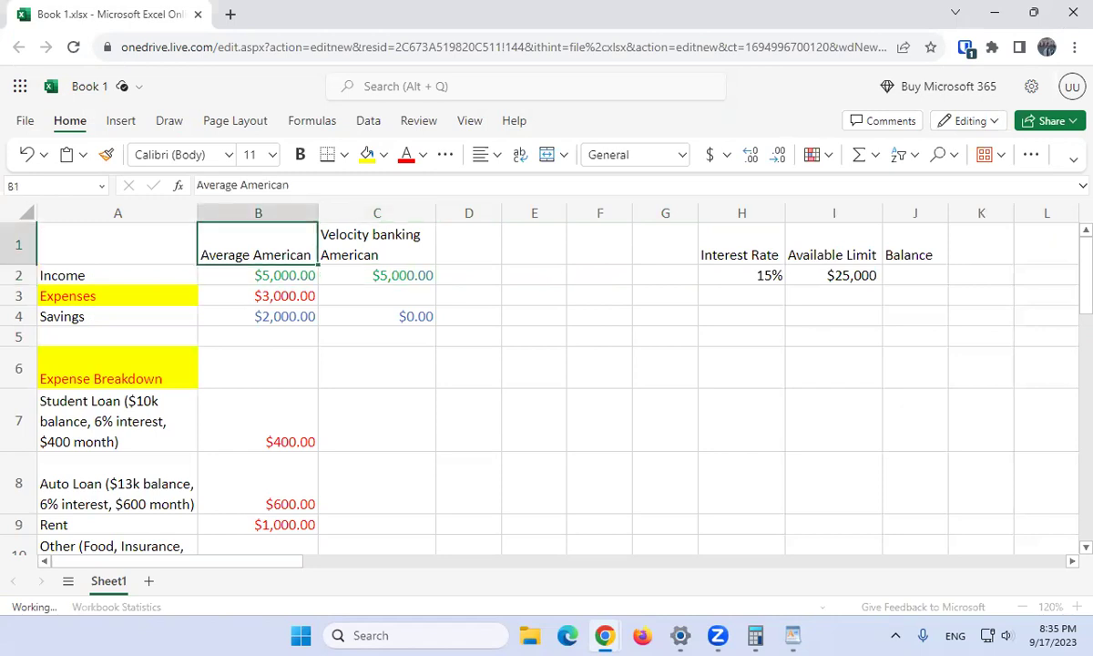
{"action": "left_click", "coordinate": [376, 275]}
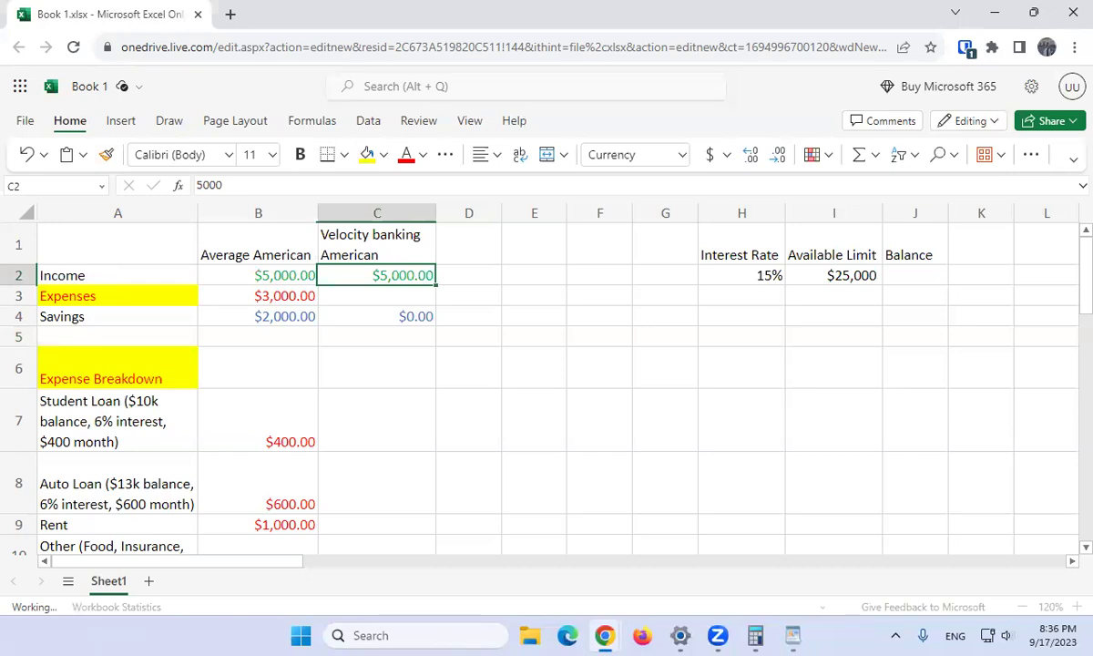
- Compare the velocity banking income and savings in column C with the line of credit's interest rate in H2
{"action": "key", "text": "Down"}
{"action": "key", "text": "Down"}
{"action": "key", "text": "Right"}
{"action": "key", "text": "Right"}
{"action": "key", "text": "Up"}
{"action": "key", "text": "Right"}
{"action": "key", "text": "Up"}
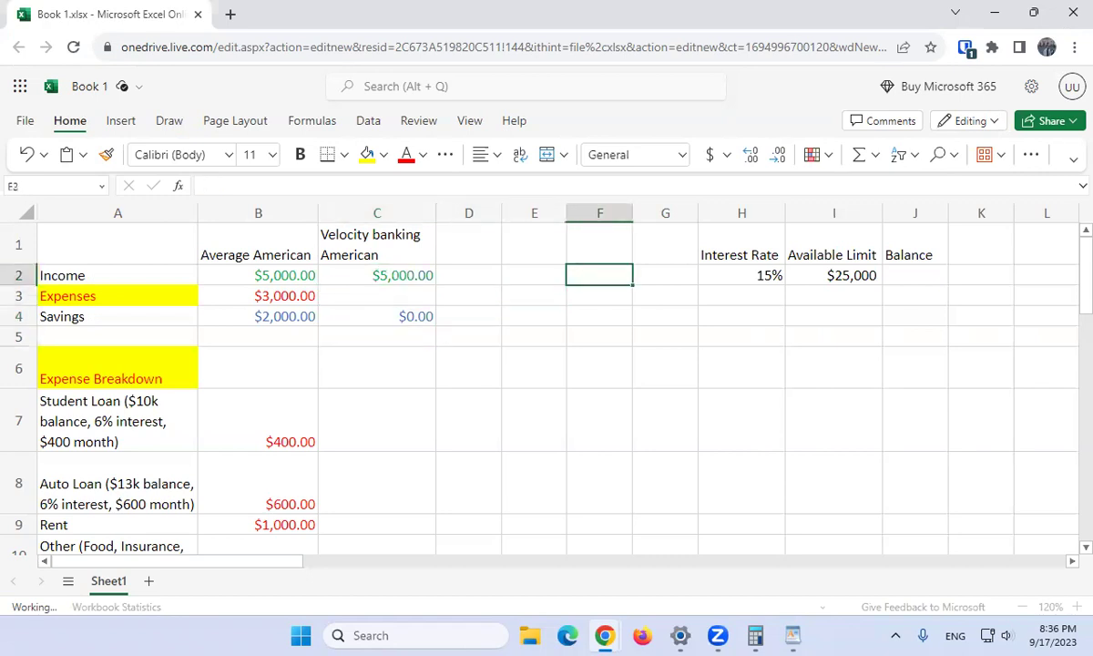
{"action": "key", "text": "Right"}
{"action": "key", "text": "Up"}
{"action": "key", "text": "Right"}
{"action": "key", "text": "Down"}
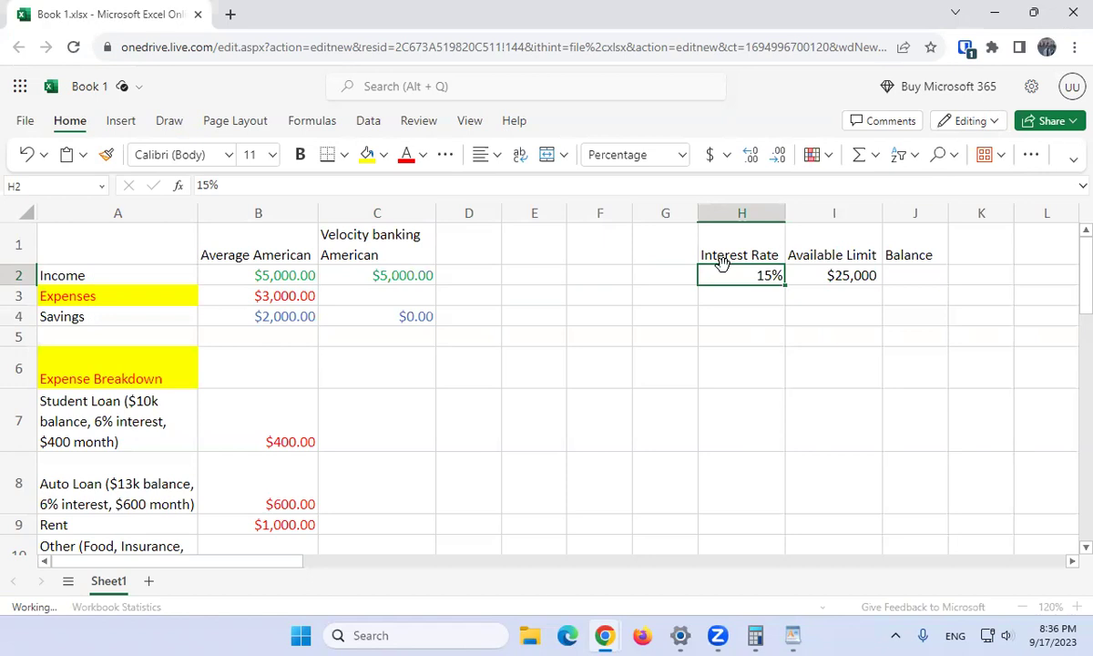
- Examine the Student Loan and Auto Loan balances, interest rates and monthly payments in A7:A8
{"action": "key", "text": "Left"}
{"action": "key", "text": "Left"}
{"action": "key", "text": "Left"}
{"action": "key", "text": "Left"}
{"action": "key", "text": "Down"}
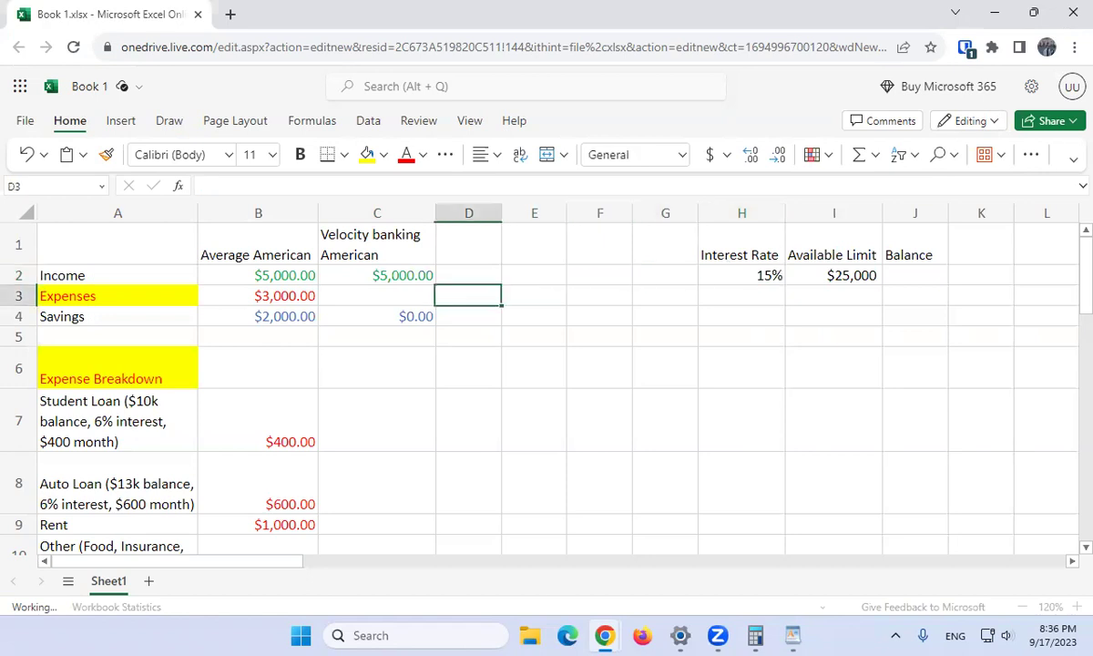
{"action": "key", "text": "Left"}
{"action": "key", "text": "Left"}
{"action": "key", "text": "Down"}
{"action": "key", "text": "Down"}
{"action": "key", "text": "Down"}
{"action": "key", "text": "Down"}
{"action": "key", "text": "Left"}
{"action": "key", "text": "Down"}
{"action": "key", "text": "Up"}
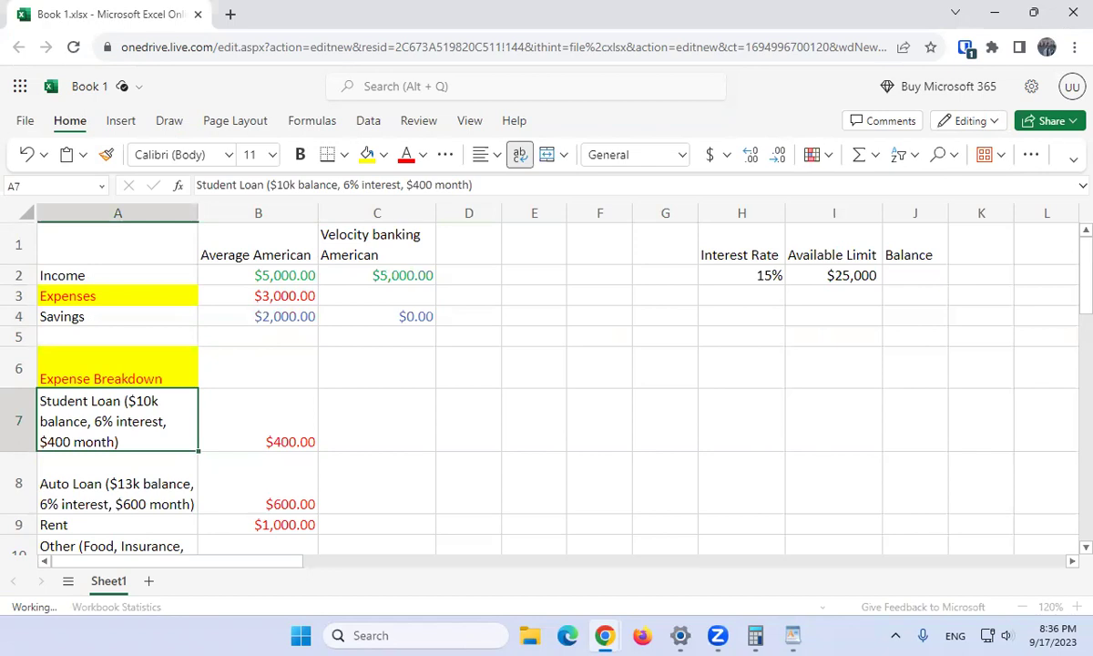
{"action": "key", "text": "Down"}
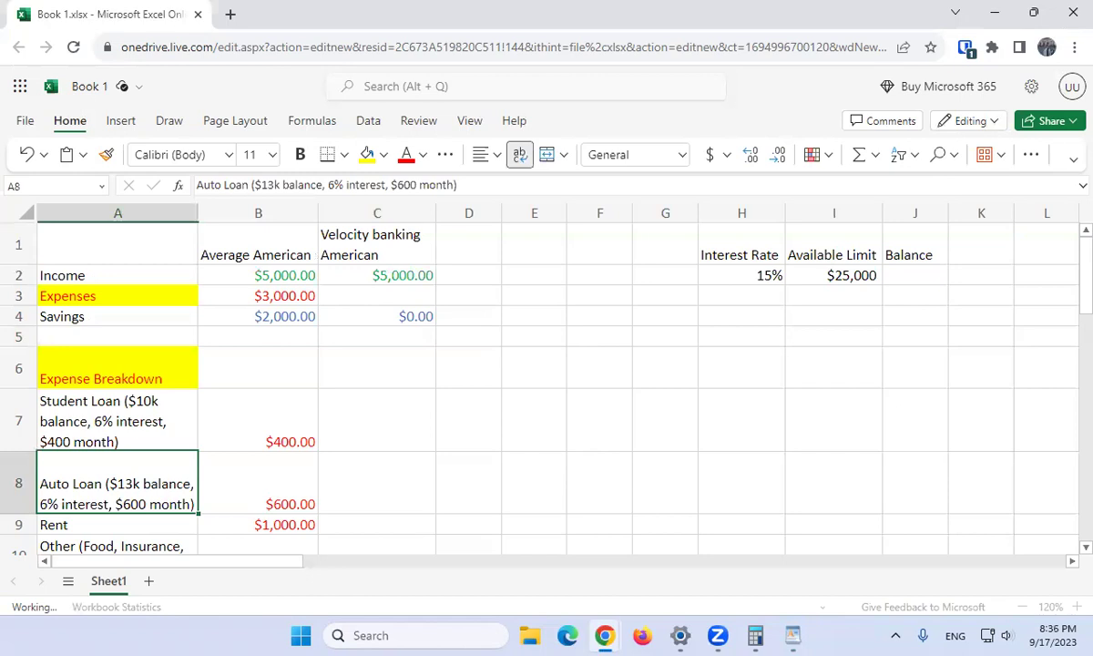
- Compare the line of credit's rate, limit and balance columns with the Student Loan and Auto Loan terms in A7:A8
{"action": "key", "text": "Up"}
{"action": "key", "text": "Right"}
{"action": "key", "text": "Up"}
{"action": "key", "text": "Right"}
{"action": "key", "text": "Up"}
{"action": "key", "text": "Right"}
{"action": "key", "text": "Up"}
{"action": "key", "text": "Right"}
{"action": "key", "text": "Up"}
{"action": "key", "text": "Right"}
{"action": "key", "text": "Up"}
{"action": "key", "text": "Right"}
{"action": "key", "text": "Right"}
{"action": "key", "text": "Right"}
{"action": "key", "text": "Down"}
{"action": "key", "text": "Left"}
{"action": "key", "text": "Left"}
{"action": "key", "text": "Down"}
{"action": "key", "text": "Left"}
{"action": "key", "text": "Left"}
{"action": "key", "text": "Left"}
{"action": "key", "text": "Down"}
{"action": "key", "text": "Left"}
{"action": "left_click", "coordinate": [118, 420]}
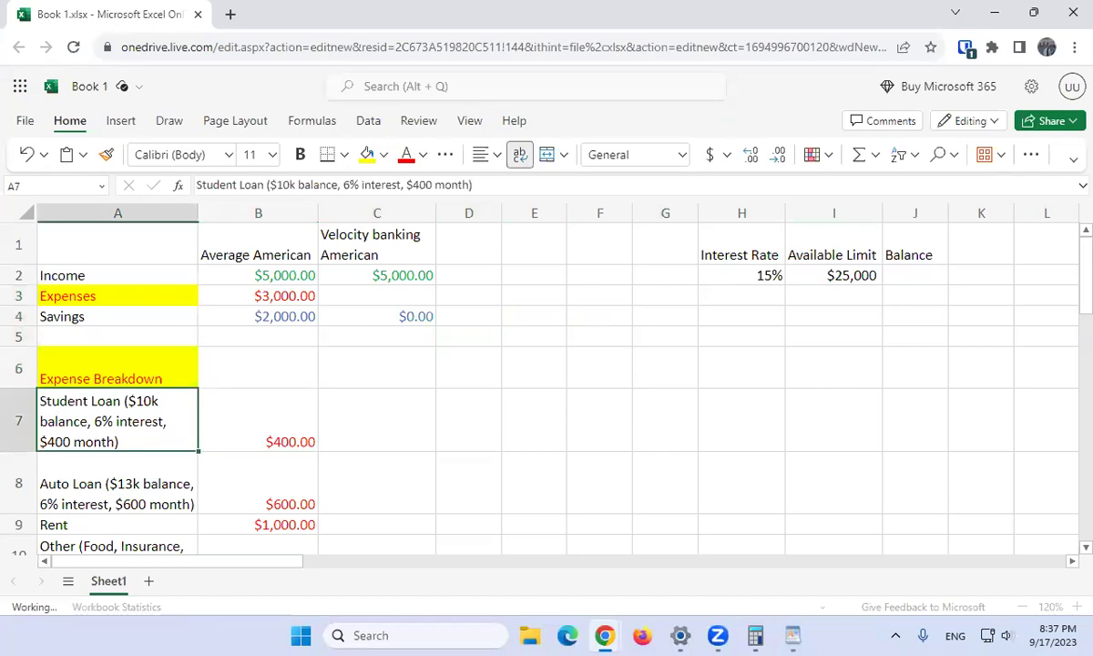
{"action": "key", "text": "Down"}
{"action": "key", "text": "Up"}
- Enter $23,000 as the line of credit's balance in J2
{"action": "key", "text": "Right"}
{"action": "key", "text": "Up"}
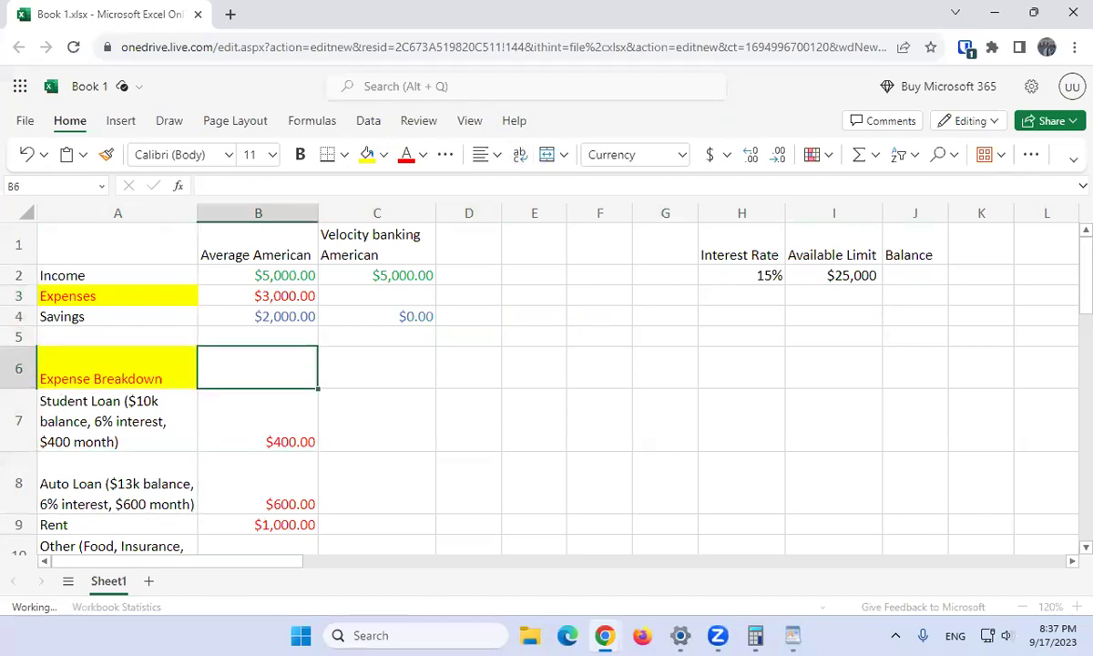
{"action": "key", "text": "Up"}
{"action": "key", "text": "Right"}
{"action": "key", "text": "Up"}
{"action": "key", "text": "Right"}
{"action": "key", "text": "Up"}
{"action": "key", "text": "Right"}
{"action": "key", "text": "Right"}
{"action": "key", "text": "Right"}
{"action": "key", "text": "Right"}
{"action": "key", "text": "Up"}
{"action": "key", "text": "Right"}
{"action": "key", "text": "Right"}
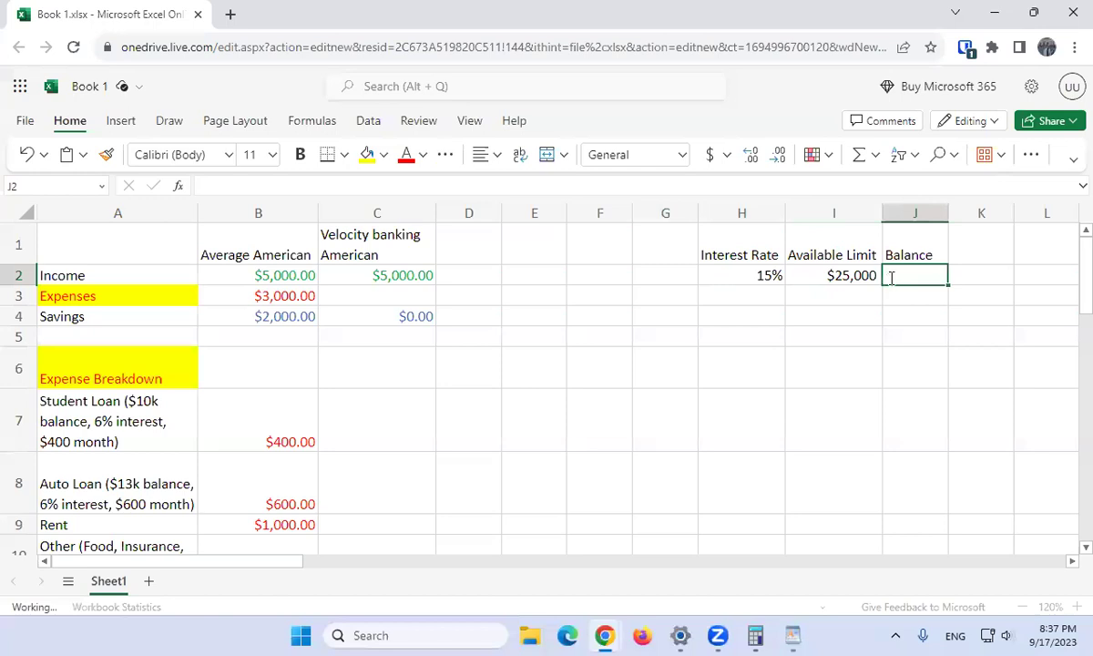
{"action": "type", "text": "2"}
{"action": "key", "text": "BackSpace"}
{"action": "type", "text": "$"}
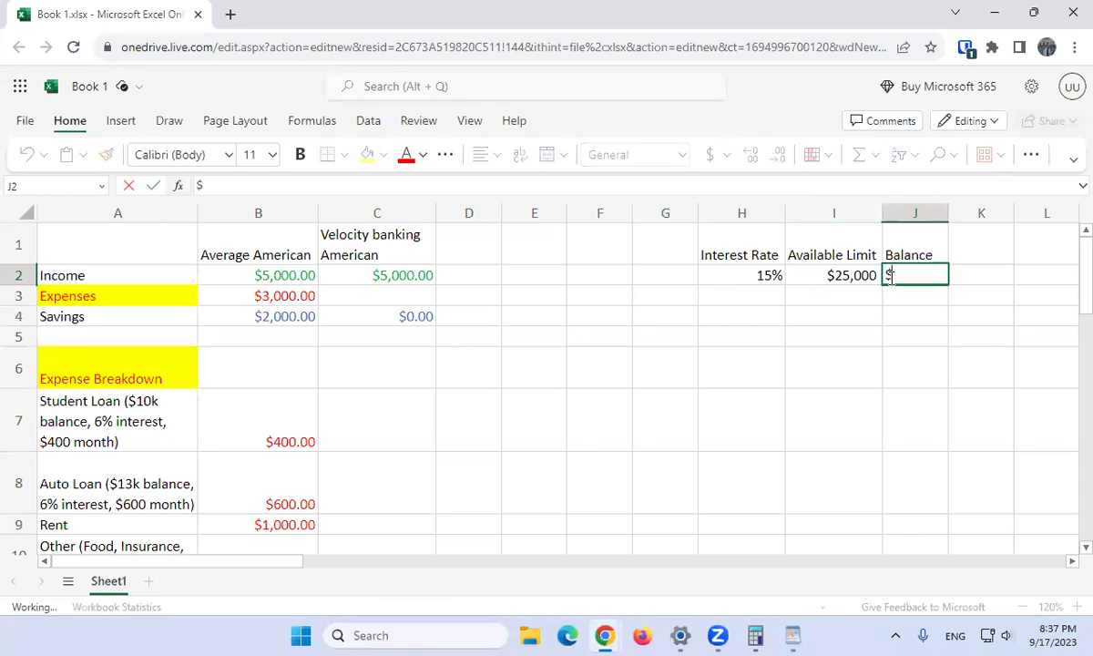
{"action": "type", "text": "23,000"}
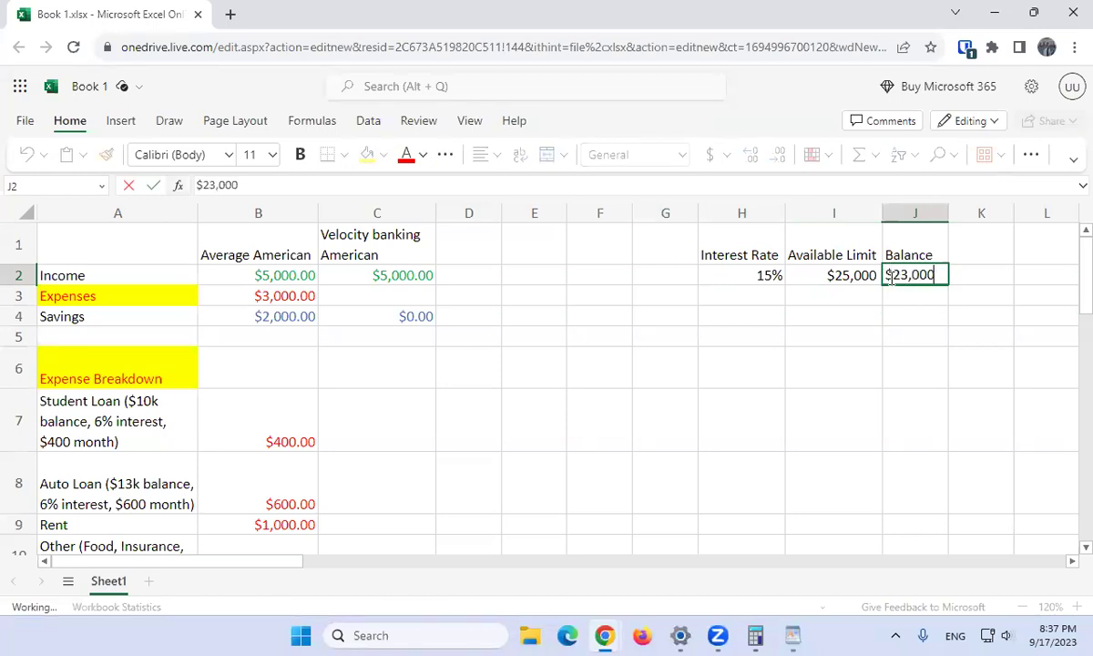
{"action": "key", "text": "Return"}
{"action": "left_click", "coordinate": [915, 275]}
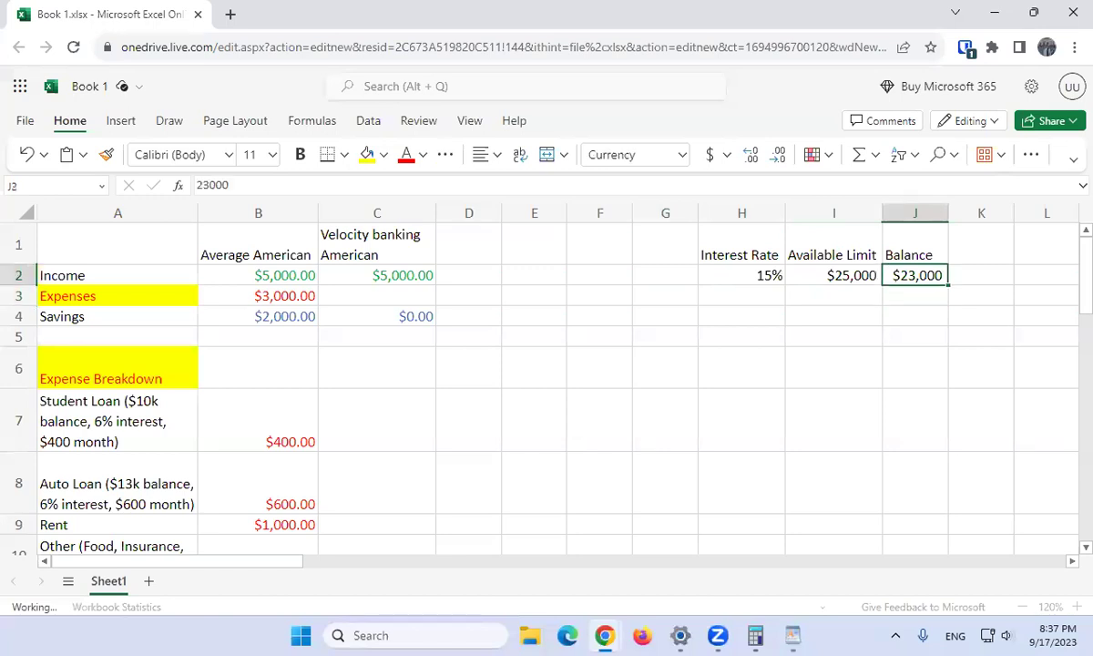
- Enter 0 as the velocity banking American's student loan payment in C7
{"action": "left_click", "coordinate": [376, 419]}
{"action": "left_click", "coordinate": [257, 419]}
{"action": "left_click", "coordinate": [376, 419]}
{"action": "type", "text": "0"}
{"action": "key", "text": "Return"}
- Copy the loan and rent amounts from B7:B9 into C7:C9, and duplicate the C9 amount into C10
{"action": "left_click_drag", "start_coordinate": [258, 419], "coordinate": [258, 525]}
{"action": "key", "text": "ctrl+c"}
{"action": "left_click", "coordinate": [376, 419]}
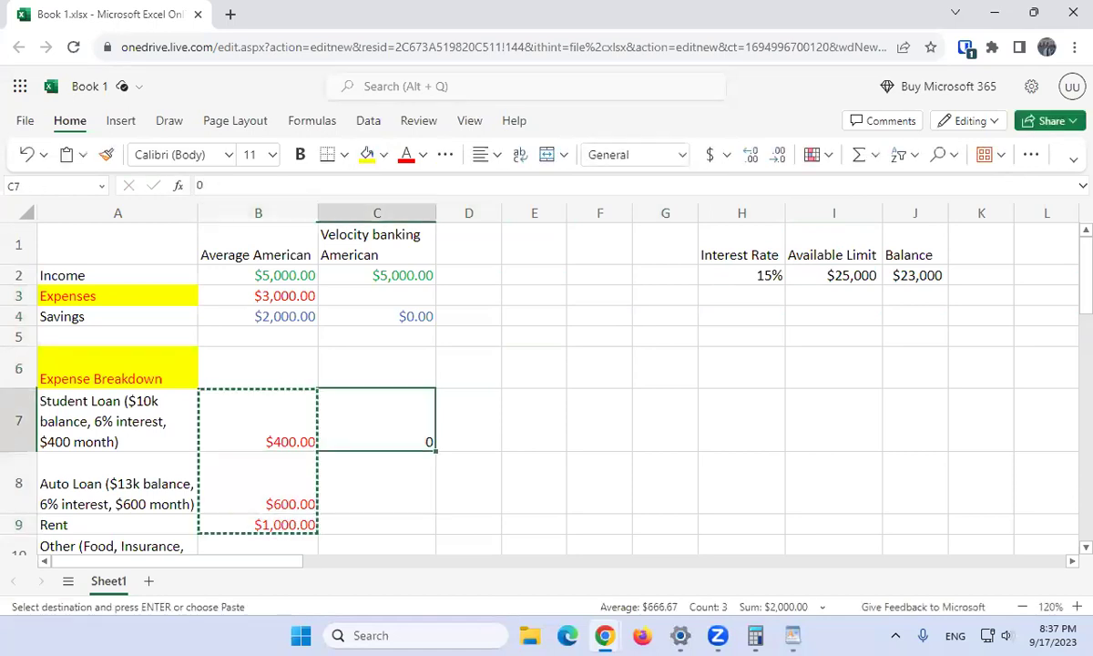
{"action": "key", "text": "ctrl+v"}
{"action": "key", "text": "Down"}
{"action": "key", "text": "Down"}
{"action": "key", "text": "ctrl+c"}
{"action": "key", "text": "Down"}
{"action": "key", "text": "ctrl+v"}
{"action": "key", "text": "Down"}
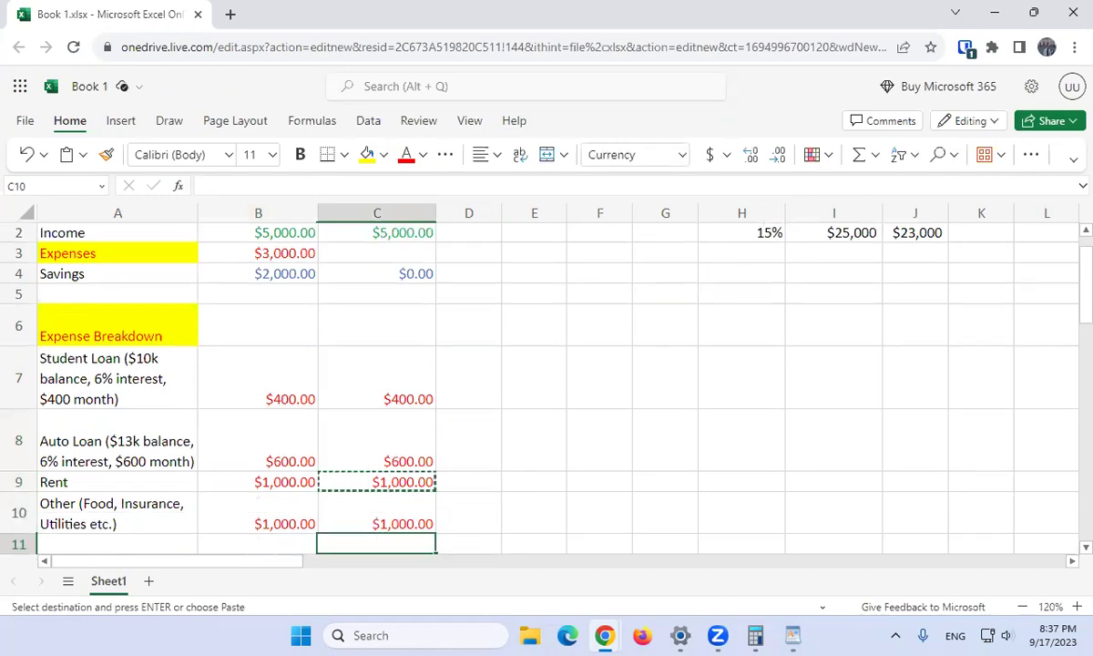
- Clear the copied expense amounts from C7:C10
{"action": "key", "text": "shift+Up"}
{"action": "key", "text": "shift+Up"}
{"action": "key", "text": "shift+Up"}
{"action": "key", "text": "shift+Up"}
{"action": "key", "text": "Delete"}
- Enter 0 for the velocity banking American's Student Loan in C7 and Auto Loan in C8
{"action": "key", "text": "Up"}
{"action": "key", "text": "Up"}
{"action": "key", "text": "Up"}
{"action": "type", "text": "0"}
{"action": "key", "text": "Return"}
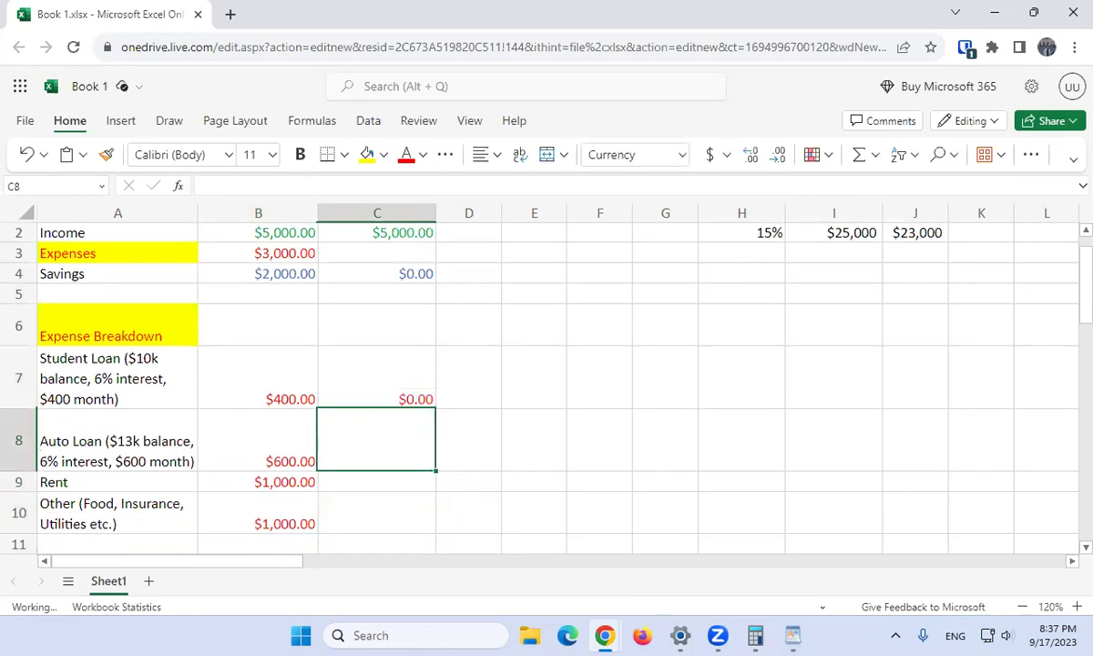
{"action": "type", "text": "0"}
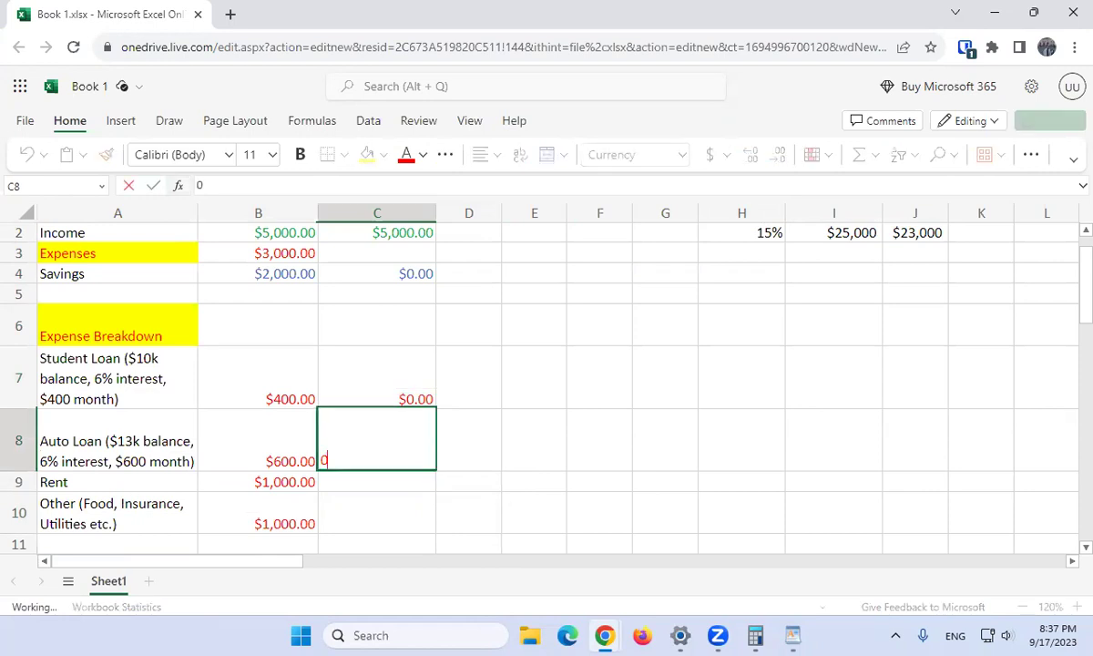
{"action": "key", "text": "Return"}
- Enter 1000 for the velocity banking American's Rent in C9 and Other expenses in C10
{"action": "type", "text": "1000"}
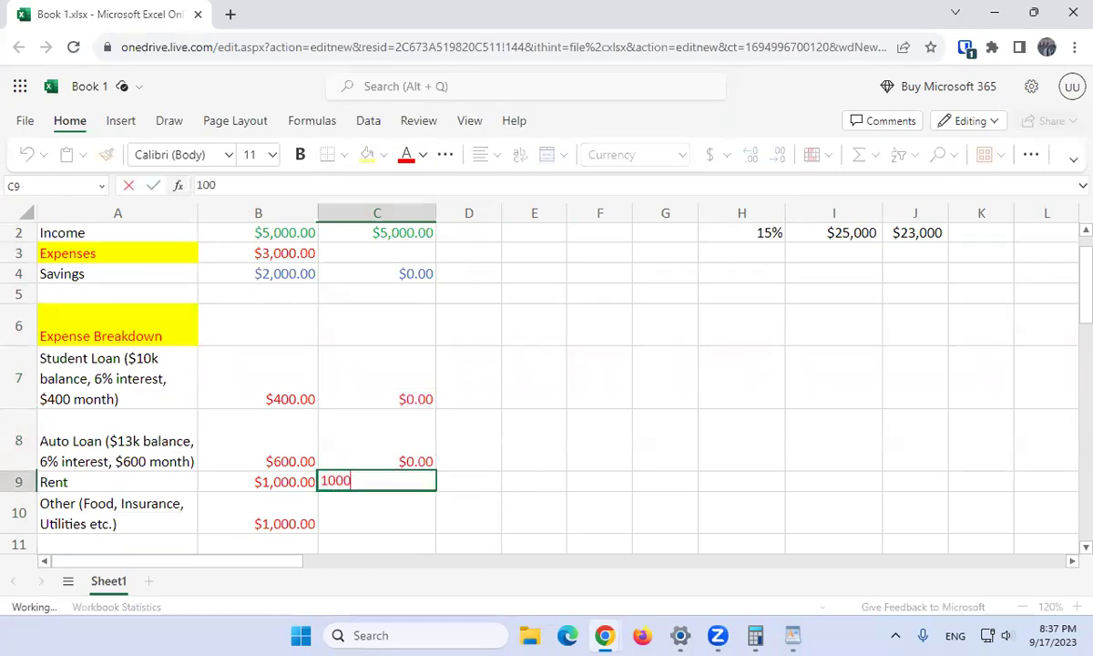
{"action": "key", "text": "Return"}
{"action": "type", "text": "1000"}
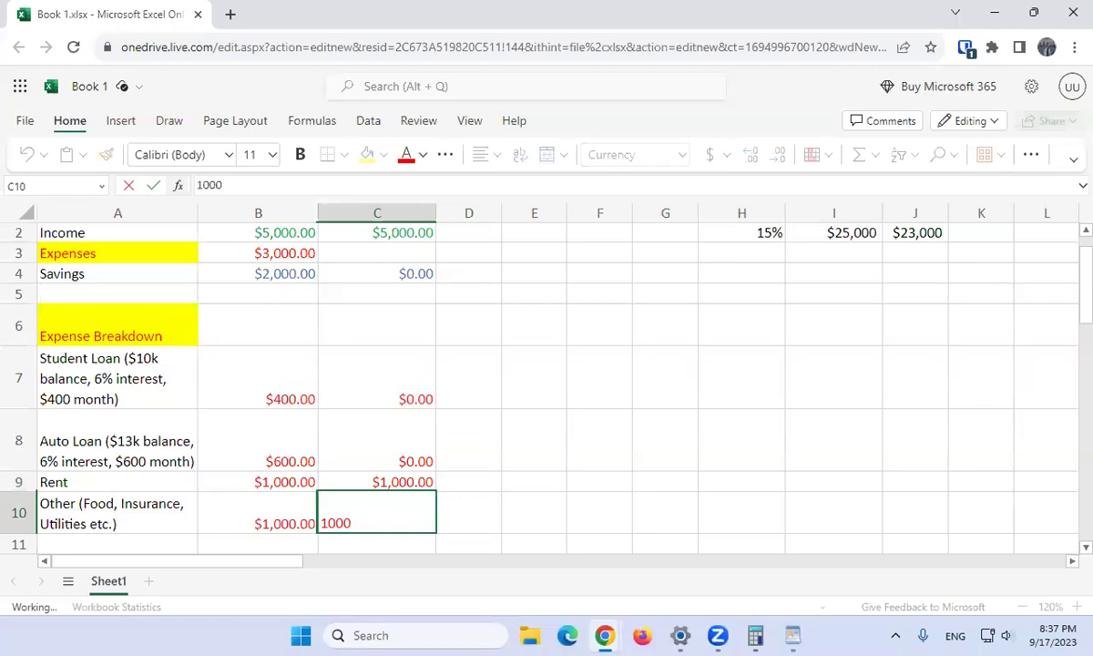
{"action": "key", "text": "Return"}
- Enter 2000 as the velocity banking American's total Expenses in C3
{"action": "key", "text": "Up"}
{"action": "key", "text": "Up"}
{"action": "key", "text": "Up"}
{"action": "key", "text": "Up"}
{"action": "key", "text": "Down"}
{"action": "key", "text": "Down"}
{"action": "key", "text": "Up"}
{"action": "key", "text": "Up"}
{"action": "key", "text": "Up"}
{"action": "key", "text": "Up"}
{"action": "key", "text": "Up"}
{"action": "key", "text": "Up"}
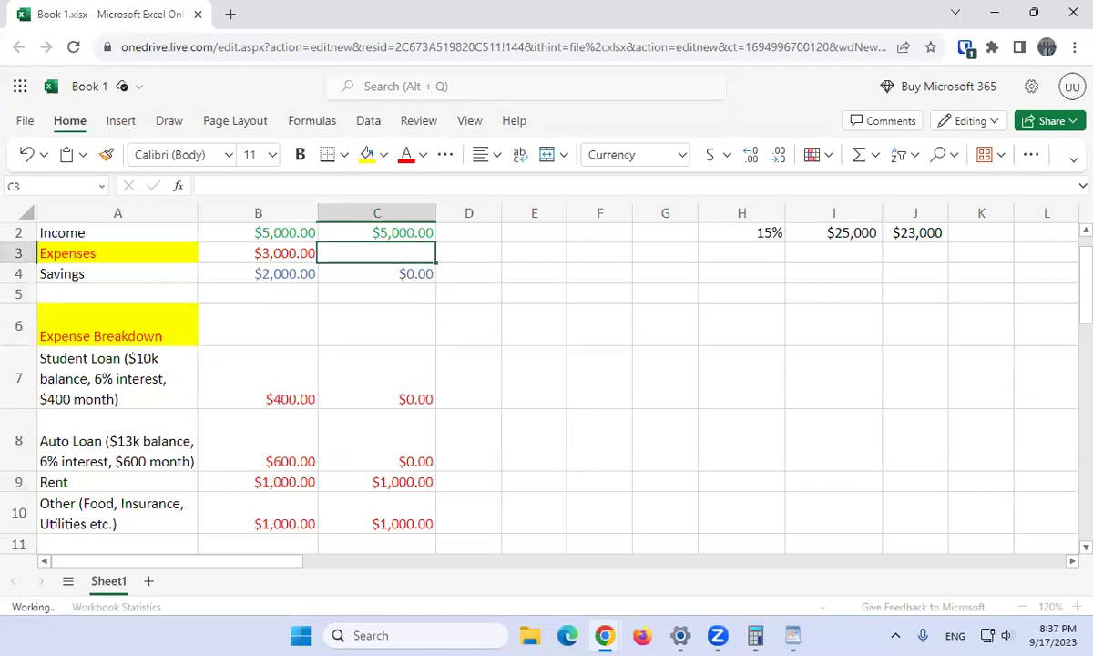
{"action": "type", "text": "2000"}
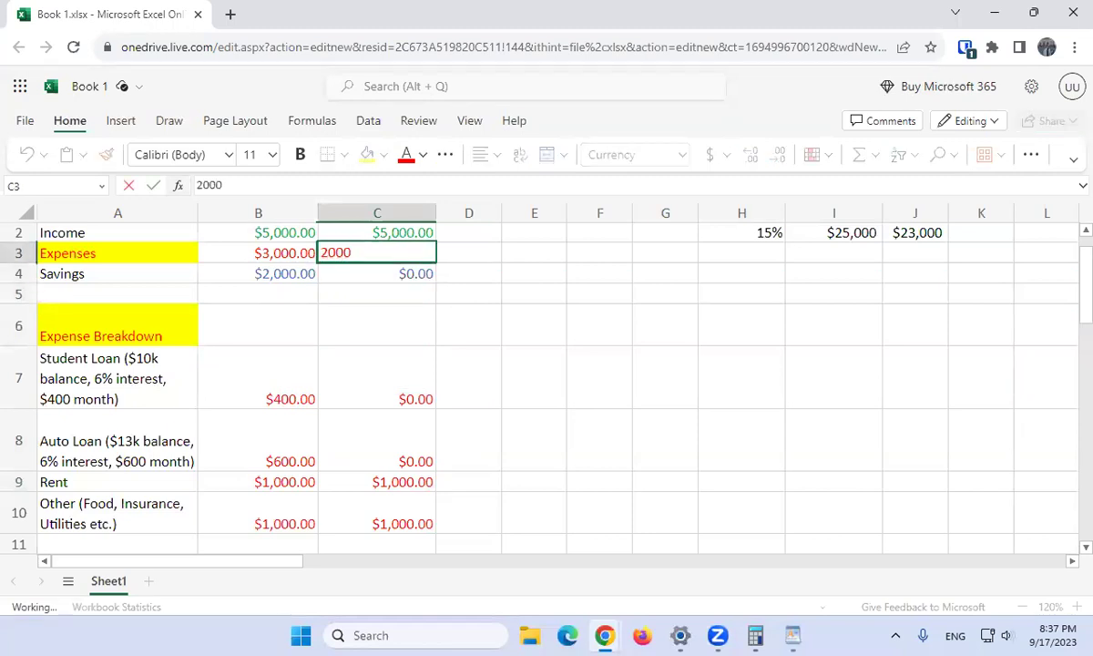
{"action": "key", "text": "Return"}
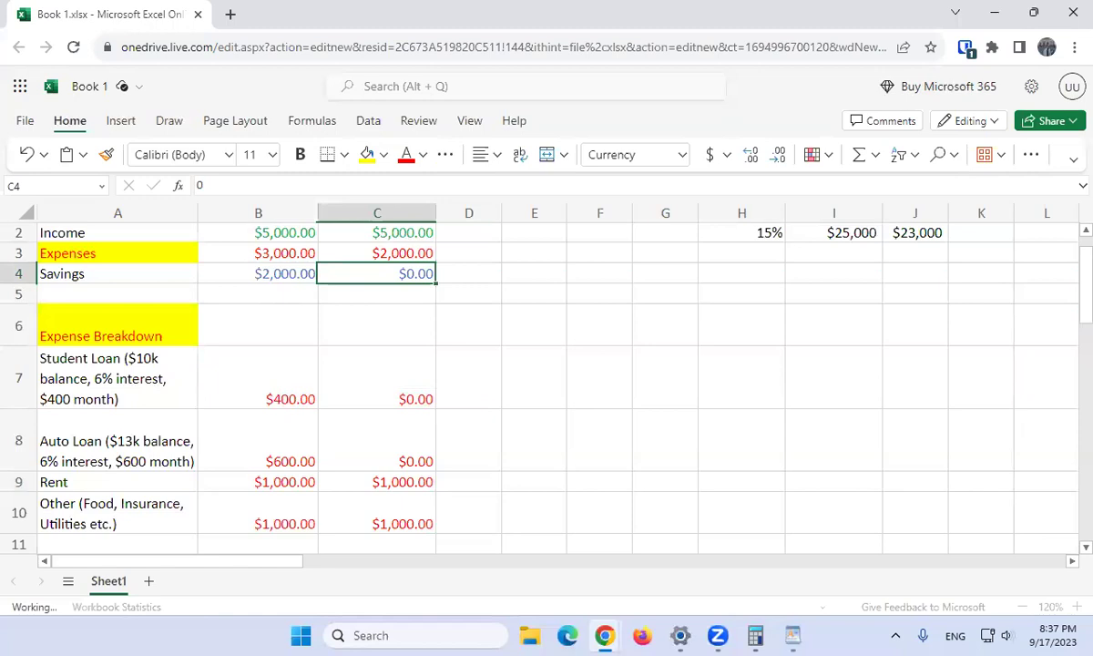
- Compare the velocity banking income and expenses in C2:C3 with the line of credit balance in J2
{"action": "left_click", "coordinate": [378, 253]}
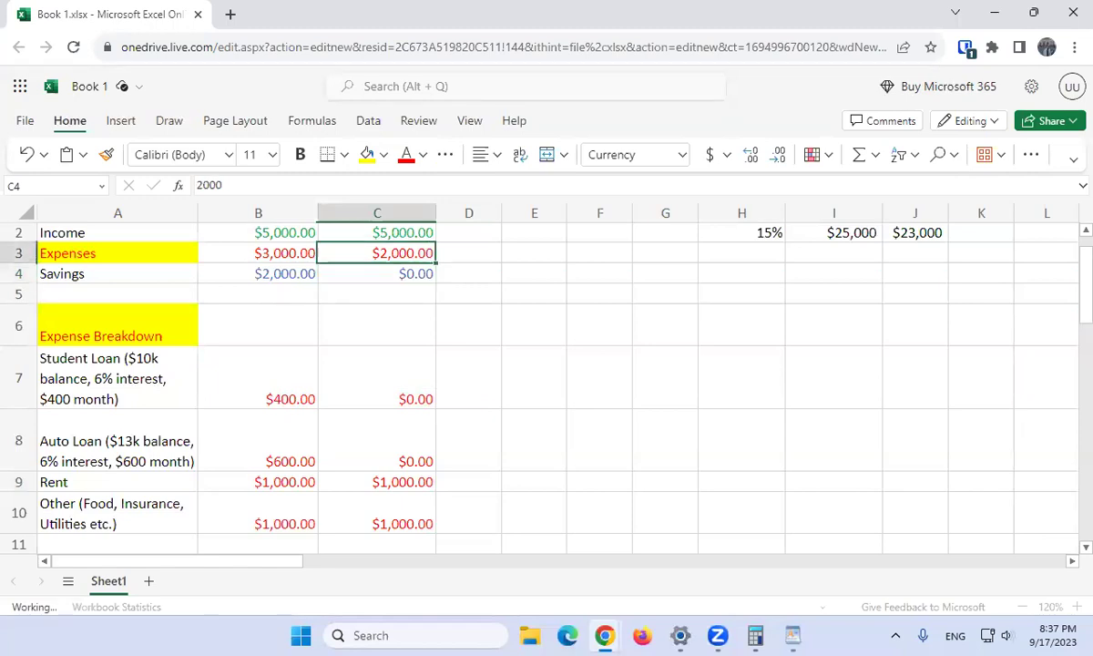
{"action": "left_click", "coordinate": [377, 233]}
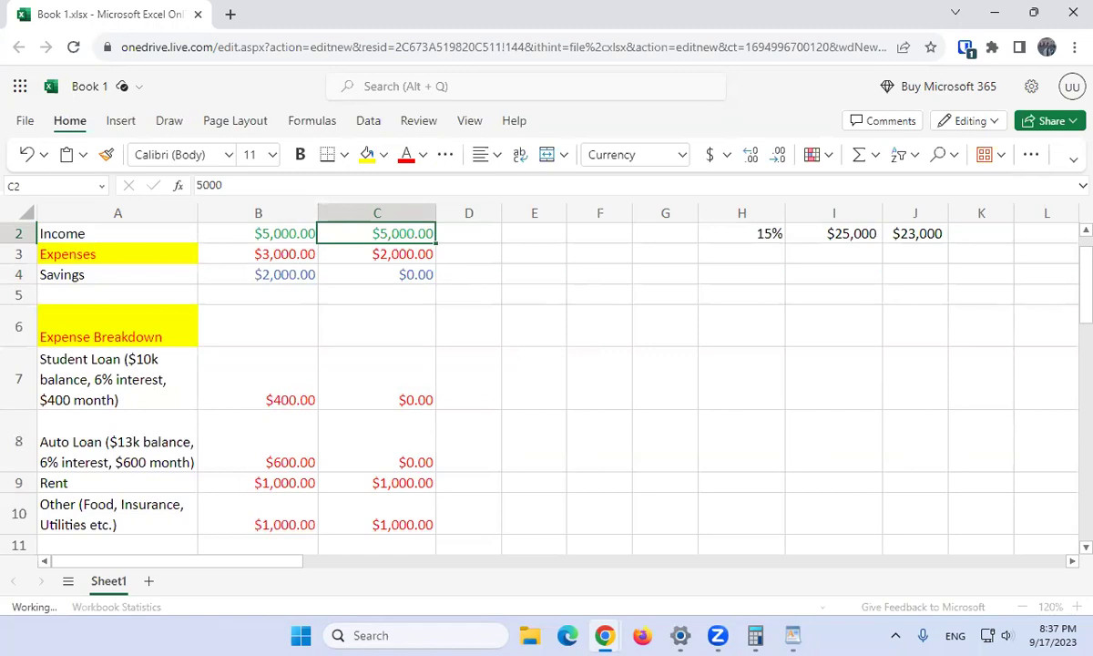
{"action": "left_click", "coordinate": [377, 253]}
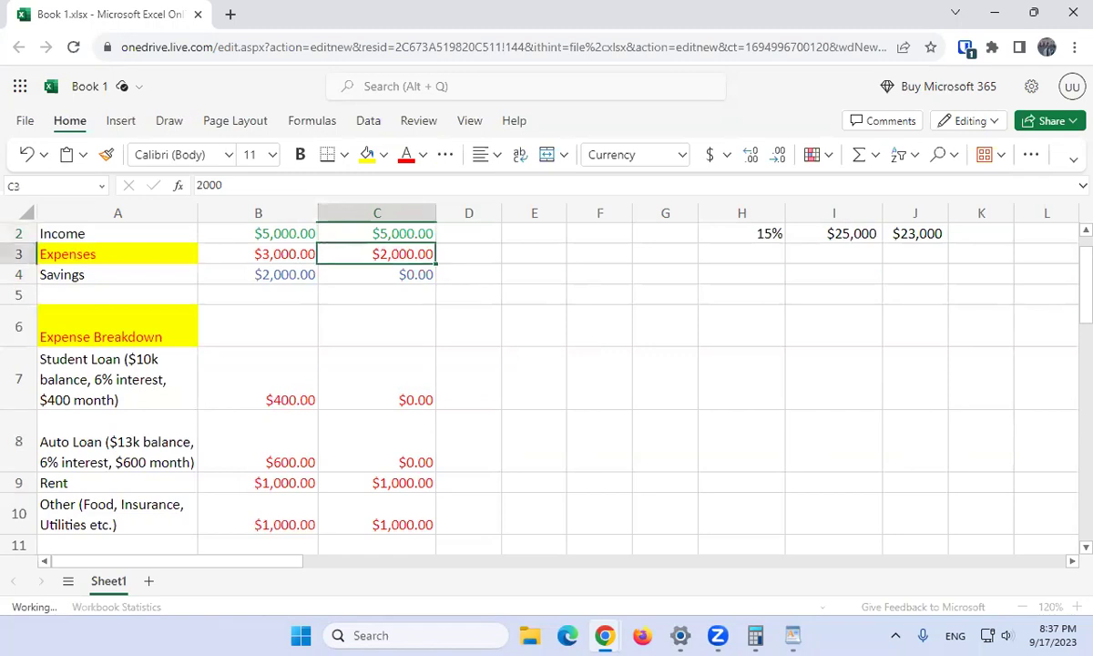
{"action": "key", "text": "Up"}
{"action": "key", "text": "Up"}
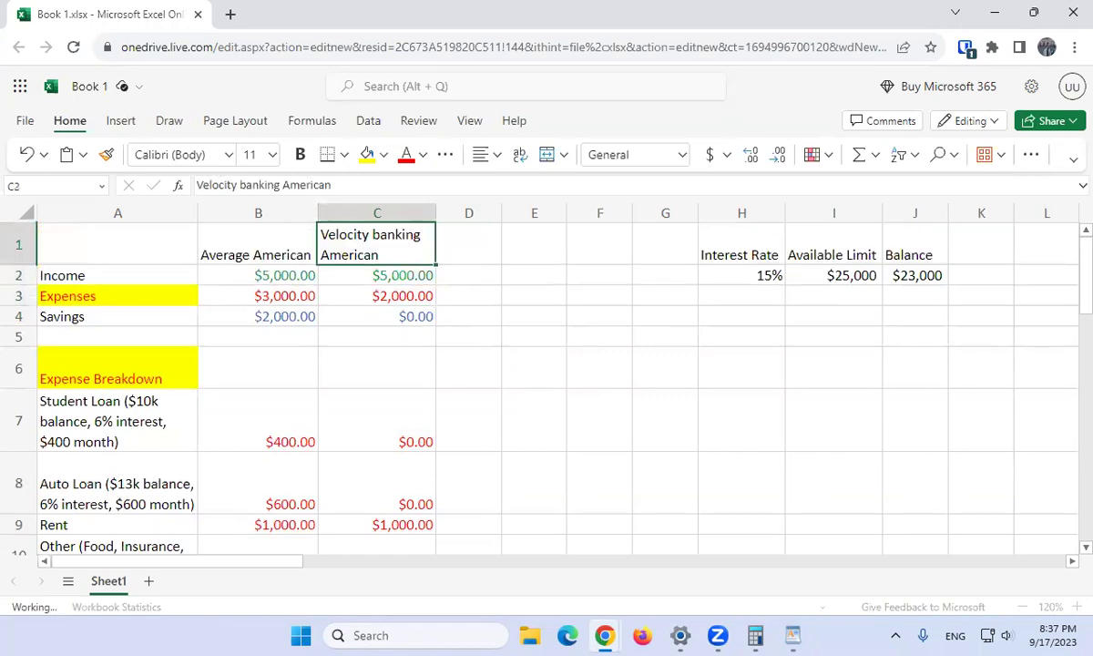
{"action": "key", "text": "Down"}
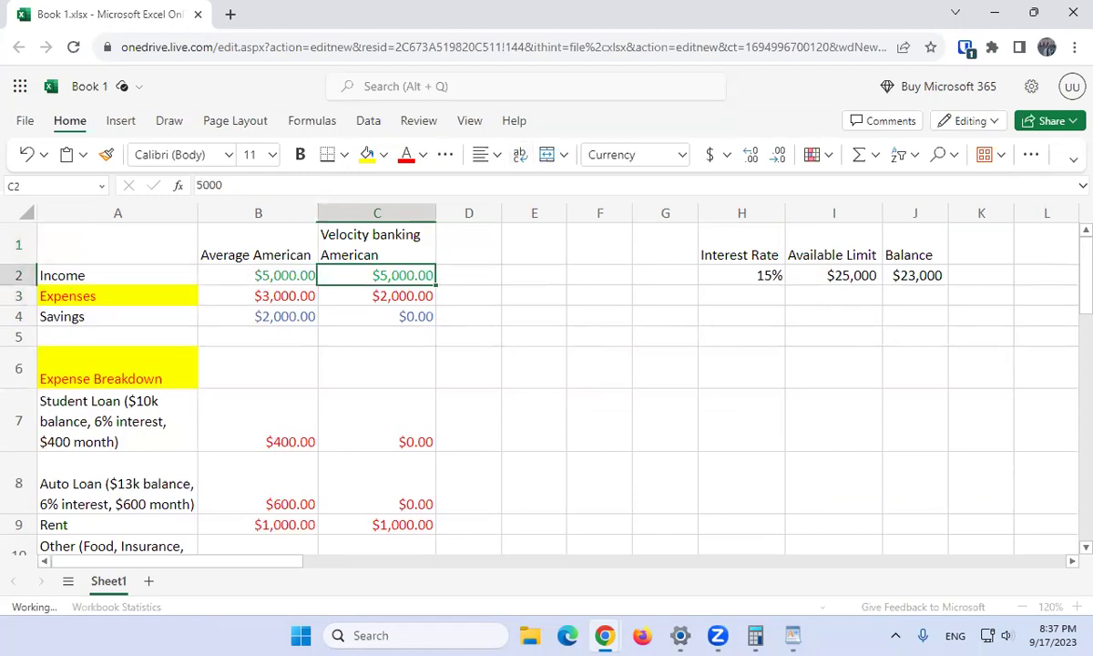
{"action": "key", "text": "Right"}
{"action": "key", "text": "Right"}
{"action": "key", "text": "Right"}
{"action": "key", "text": "Right"}
{"action": "key", "text": "Right"}
{"action": "key", "text": "Right"}
{"action": "key", "text": "Right"}
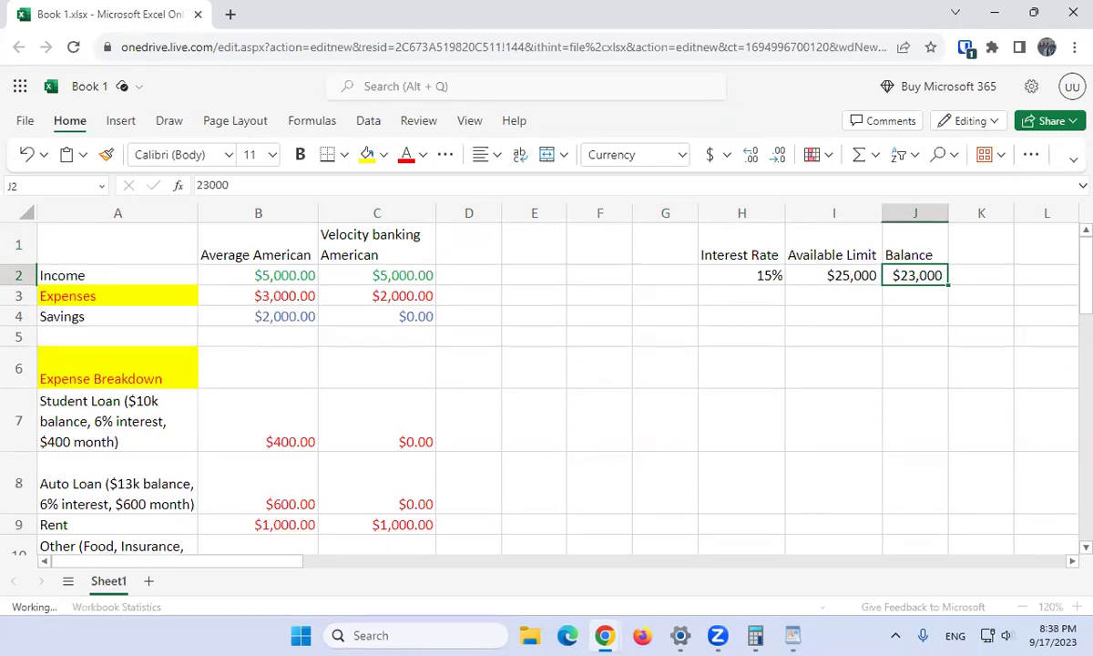
{"action": "key", "text": "Down"}
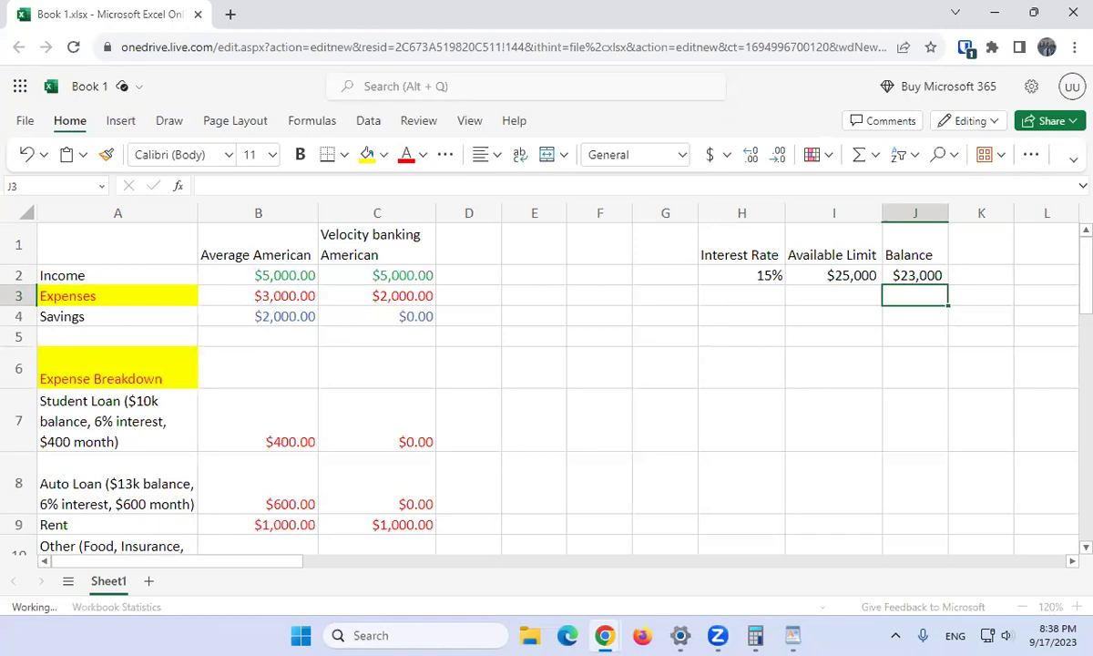
{"action": "left_click", "coordinate": [915, 275]}
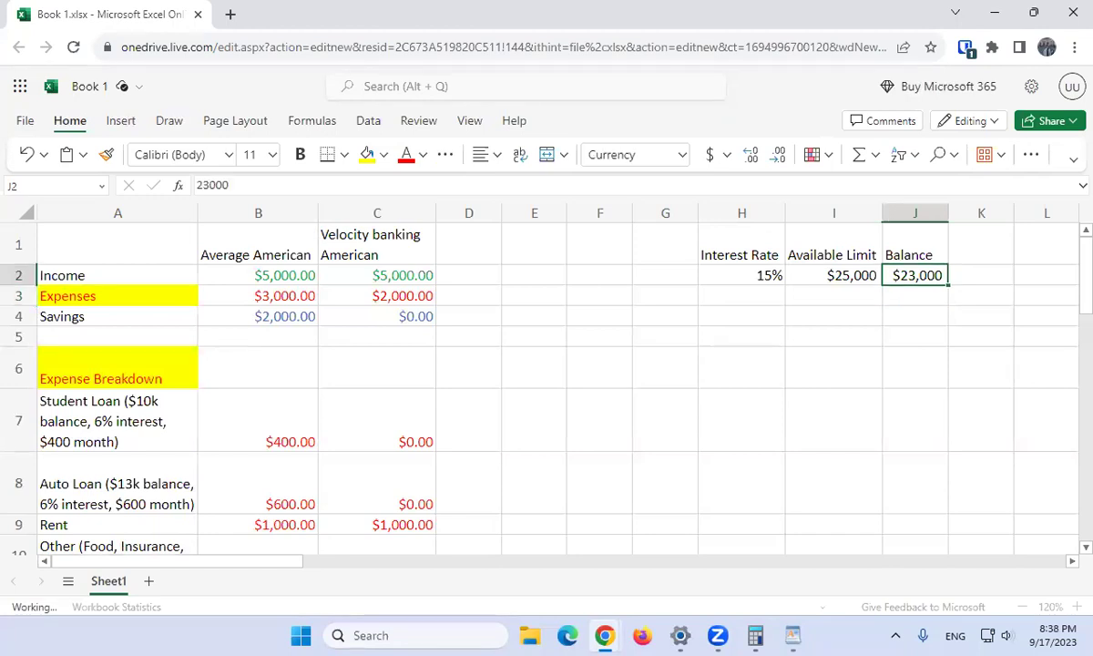
- Calculate the next month's balance in J3 with the formula =j2-3000
{"action": "left_click", "coordinate": [915, 296]}
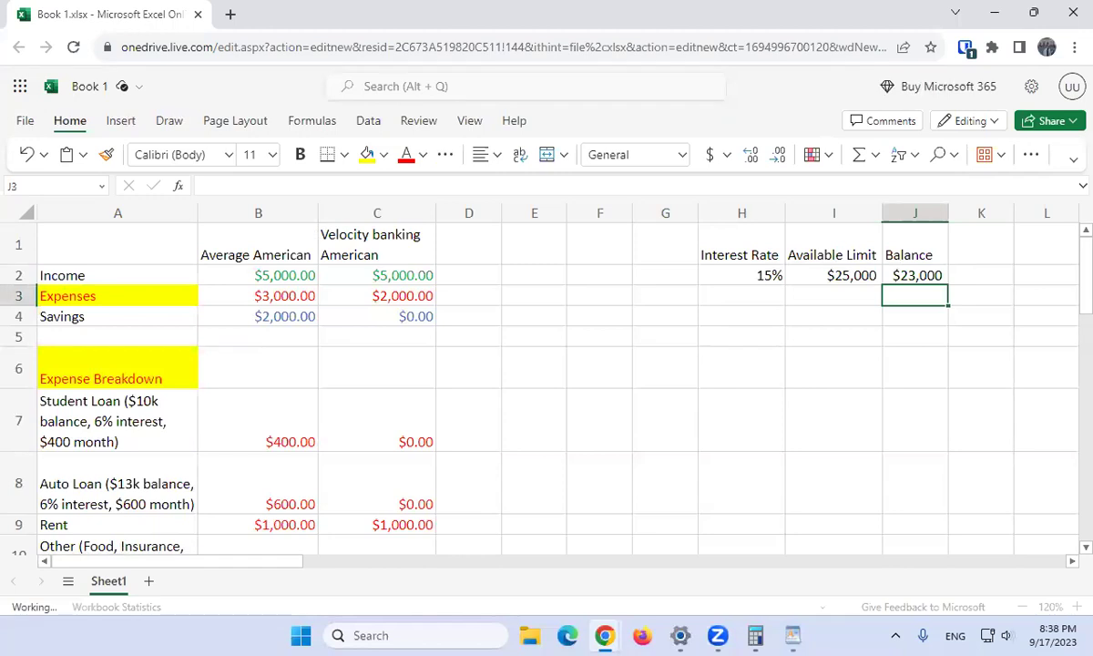
{"action": "type", "text": "=H2"}
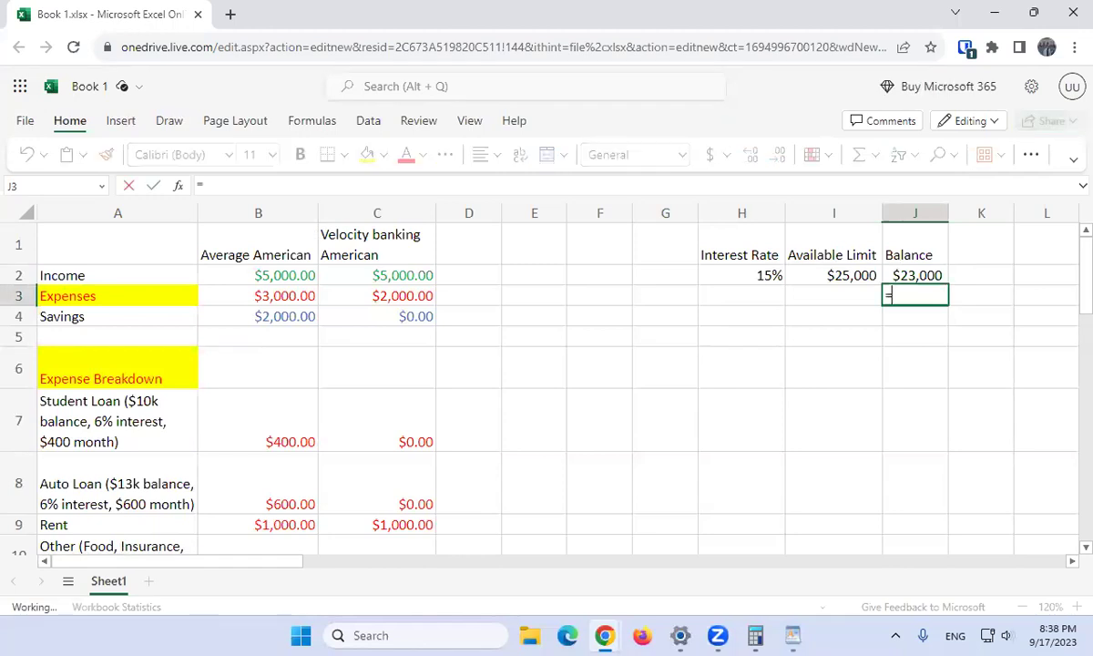
{"action": "key", "text": "BackSpace"}
{"action": "key", "text": "BackSpace"}
{"action": "type", "text": "j2-3000"}
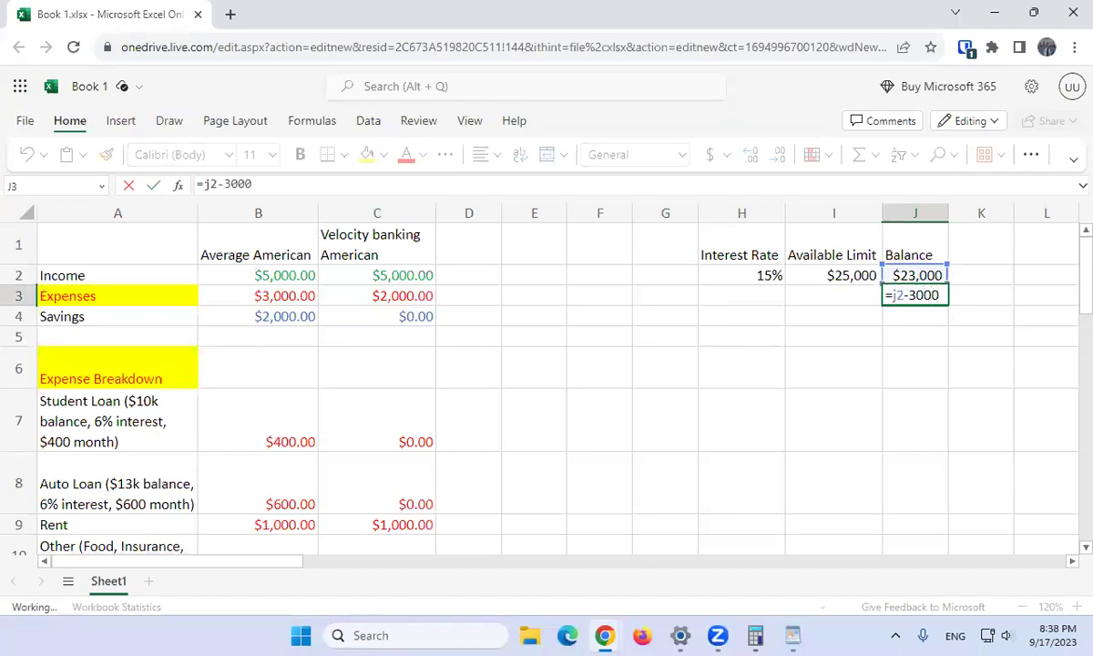
{"action": "key", "text": "Return"}
- Review row 3 from the Balance column back to the velocity banking expenses in C3
{"action": "key", "text": "Left"}
{"action": "key", "text": "Left"}
{"action": "key", "text": "Left"}
{"action": "key", "text": "Up"}
{"action": "key", "text": "Left"}
{"action": "key", "text": "Left"}
{"action": "key", "text": "Left"}
{"action": "key", "text": "Left"}
{"action": "key", "text": "Right"}
{"action": "key", "text": "Right"}
{"action": "key", "text": "Right"}
{"action": "key", "text": "Right"}
{"action": "key", "text": "Right"}
{"action": "key", "text": "Right"}
{"action": "key", "text": "Right"}
- Copy the balance formula from J3 down the Balance column into J4:J10
{"action": "key", "text": "ctrl+c"}
{"action": "key", "text": "Down"}
{"action": "key", "text": "ctrl+v"}
{"action": "key", "text": "Down"}
{"action": "key", "text": "ctrl+v"}
{"action": "key", "text": "Down"}
{"action": "key", "text": "ctrl+v"}
{"action": "key", "text": "Down"}
{"action": "key", "text": "ctrl+v"}
{"action": "key", "text": "Down"}
{"action": "key", "text": "ctrl+v"}
{"action": "key", "text": "Down"}
{"action": "key", "text": "ctrl+v"}
{"action": "key", "text": "Down"}
{"action": "key", "text": "ctrl+v"}
- Add the column headers Interest in K1 and Month in L1, beside the Balance column
{"action": "key", "text": "Down"}
{"action": "key", "text": "Right"}
{"action": "key", "text": "Up"}
{"action": "key", "text": "Up"}
{"action": "key", "text": "Up"}
{"action": "key", "text": "Up"}
{"action": "key", "text": "Up"}
{"action": "key", "text": "Up"}
{"action": "key", "text": "Up"}
{"action": "key", "text": "Up"}
{"action": "key", "text": "Up"}
{"action": "key", "text": "Up"}
{"action": "key", "text": "Right"}
{"action": "key", "text": "Right"}
{"action": "key", "text": "Left"}
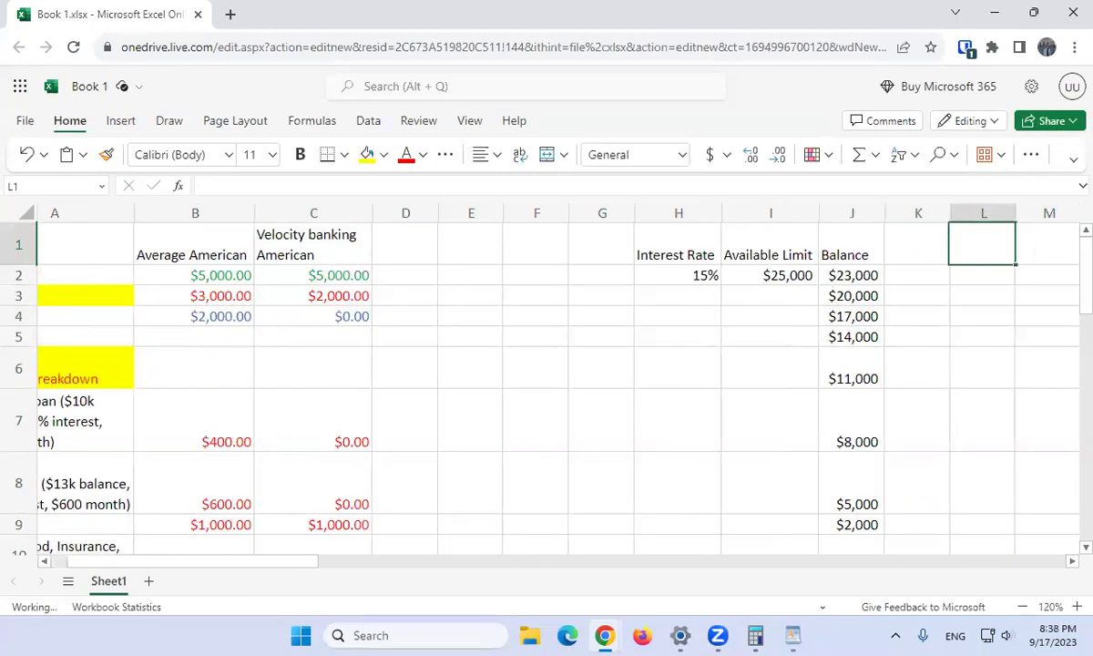
{"action": "key", "text": "Left"}
{"action": "type", "text": "Interest"}
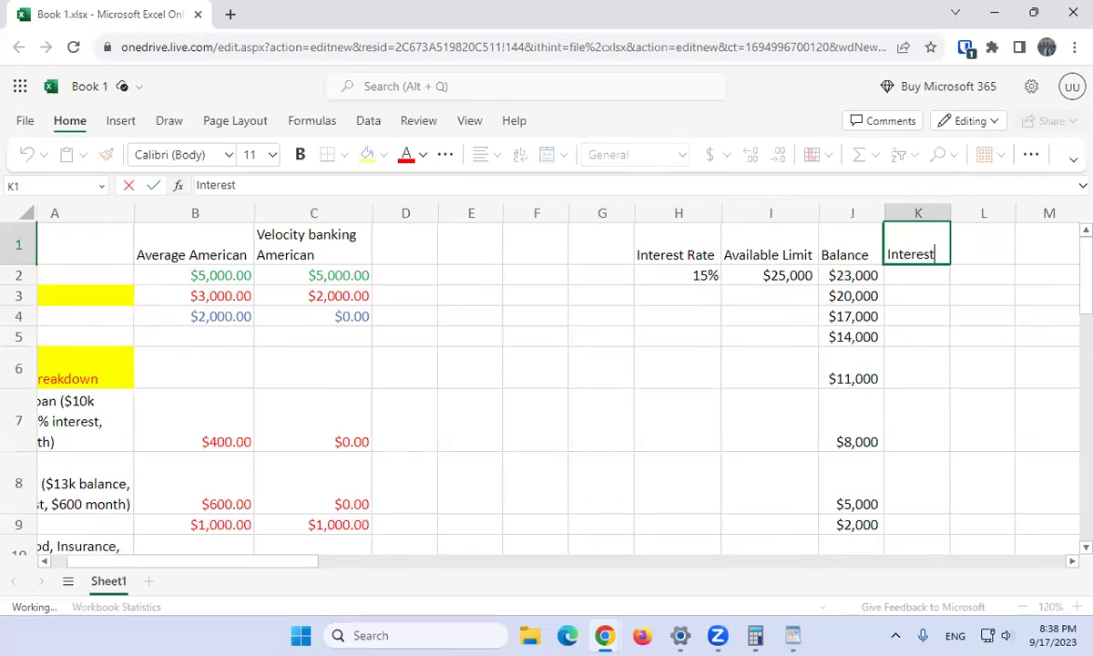
{"action": "key", "text": "Tab"}
{"action": "type", "text": "Month"}
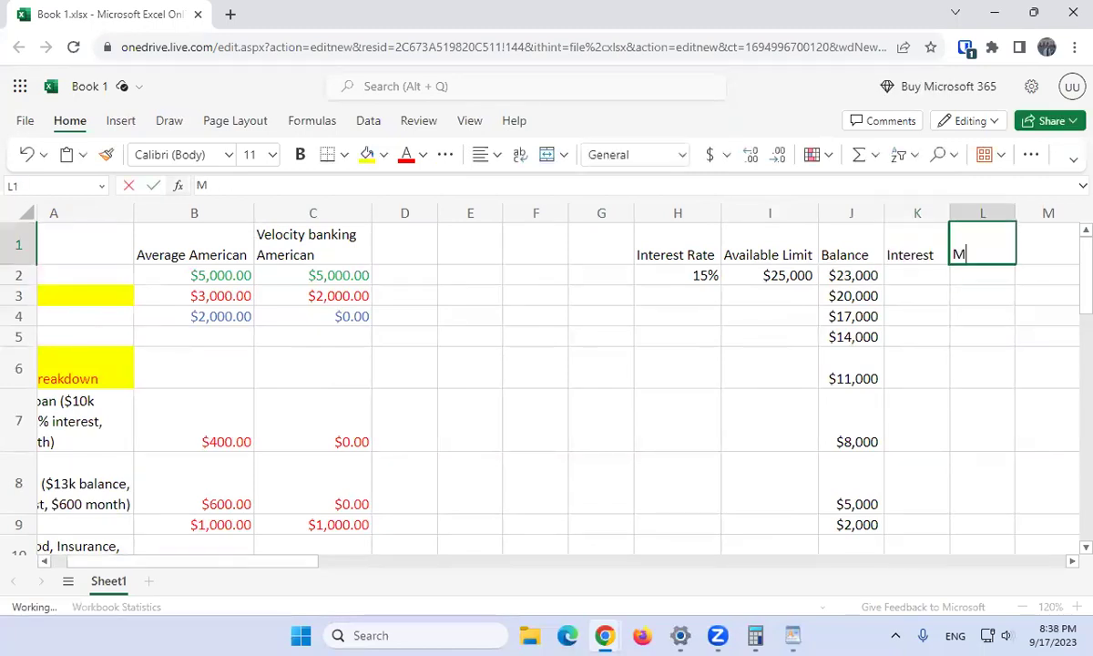
{"action": "key", "text": "Return"}
- Number the months 0 to 7 down the Month column in L2:L9
{"action": "type", "text": "0"}
{"action": "key", "text": "Return"}
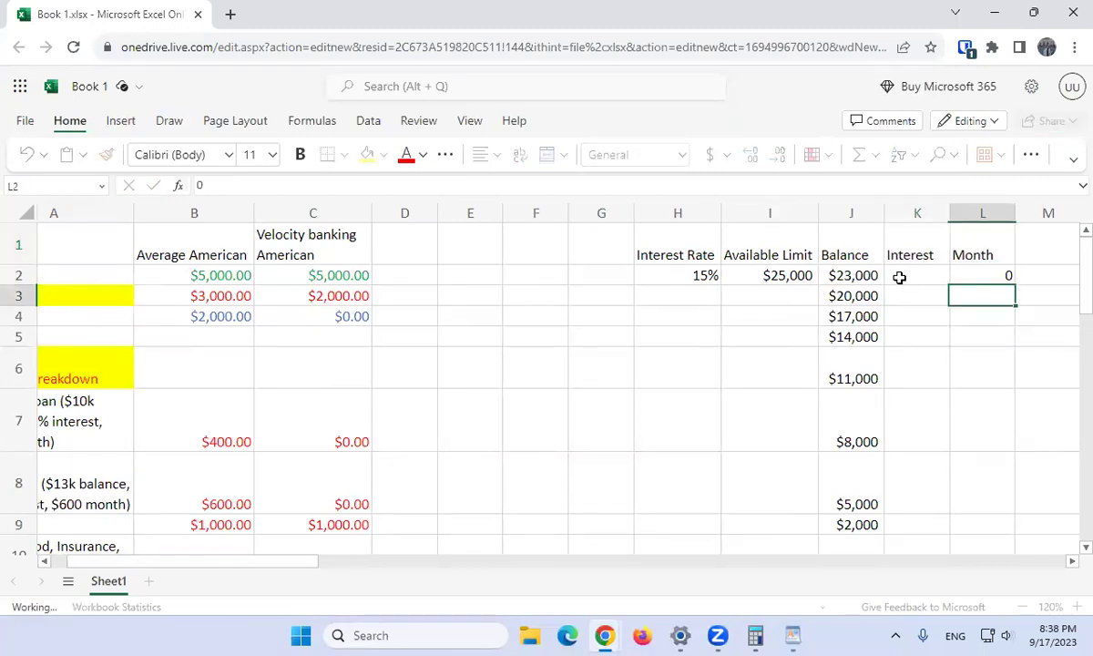
{"action": "type", "text": "1"}
{"action": "key", "text": "Return"}
{"action": "type", "text": "2"}
{"action": "key", "text": "Return"}
{"action": "type", "text": "3"}
{"action": "key", "text": "Return"}
{"action": "type", "text": "4"}
{"action": "key", "text": "Return"}
{"action": "type", "text": "5"}
{"action": "key", "text": "Return"}
{"action": "type", "text": "6"}
{"action": "key", "text": "Return"}
{"action": "type", "text": "7"}
{"action": "key", "text": "Return"}
- Compare the starting balance in J2 with the student loan and auto loan entries in A7:A8
{"action": "key", "text": "Up"}
{"action": "key", "text": "Up"}
{"action": "key", "text": "Up"}
{"action": "key", "text": "Up"}
{"action": "key", "text": "Up"}
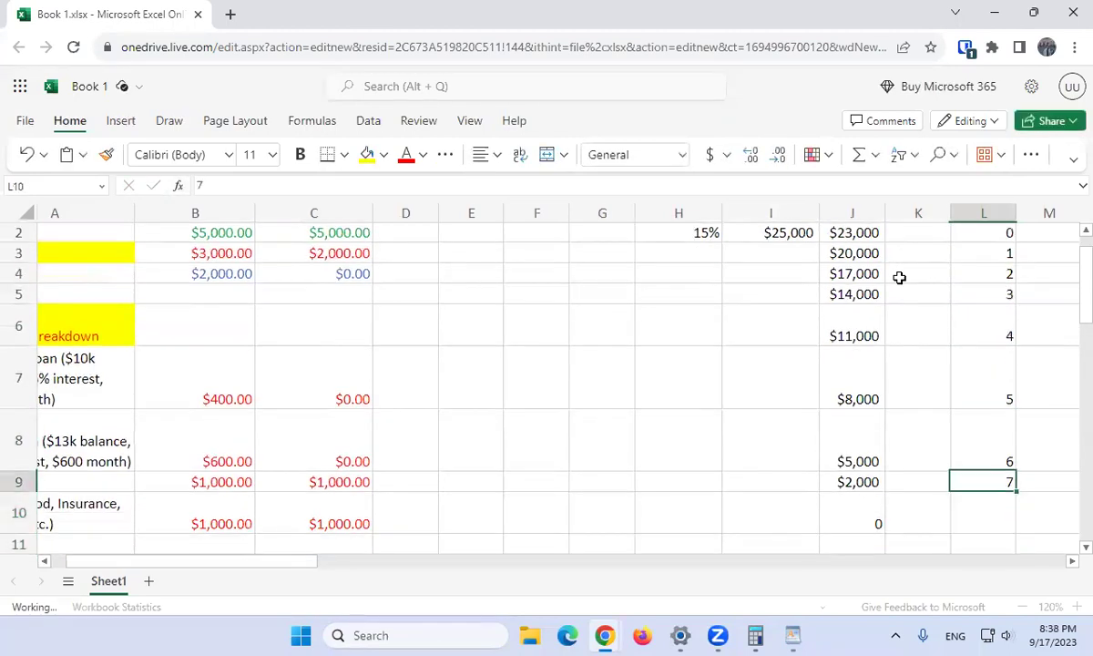
{"action": "key", "text": "Up"}
{"action": "key", "text": "Up"}
{"action": "key", "text": "Up"}
{"action": "key", "text": "Up"}
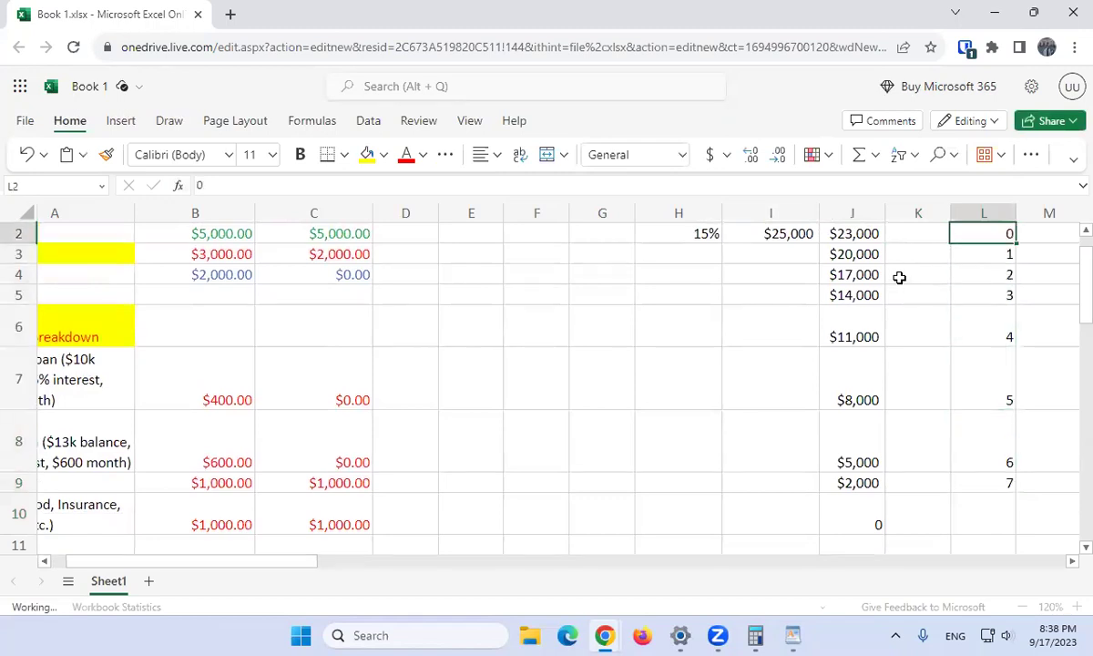
{"action": "key", "text": "Left"}
{"action": "key", "text": "Left"}
{"action": "key", "text": "Down"}
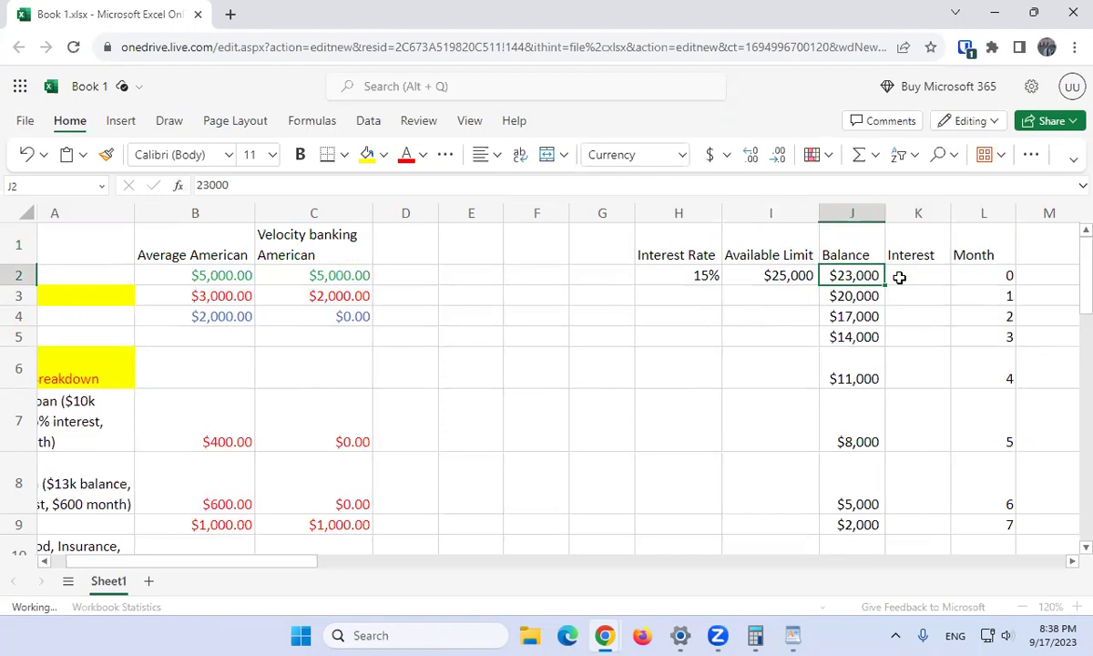
{"action": "key", "text": "Left"}
{"action": "key", "text": "Left"}
{"action": "key", "text": "Left"}
{"action": "key", "text": "Left"}
{"action": "key", "text": "Left"}
{"action": "key", "text": "Left"}
{"action": "key", "text": "Left"}
{"action": "key", "text": "Left"}
{"action": "key", "text": "Left"}
{"action": "key", "text": "Down"}
{"action": "key", "text": "Down"}
{"action": "key", "text": "Down"}
{"action": "key", "text": "Down"}
{"action": "key", "text": "Down"}
{"action": "key", "text": "shift+Down"}
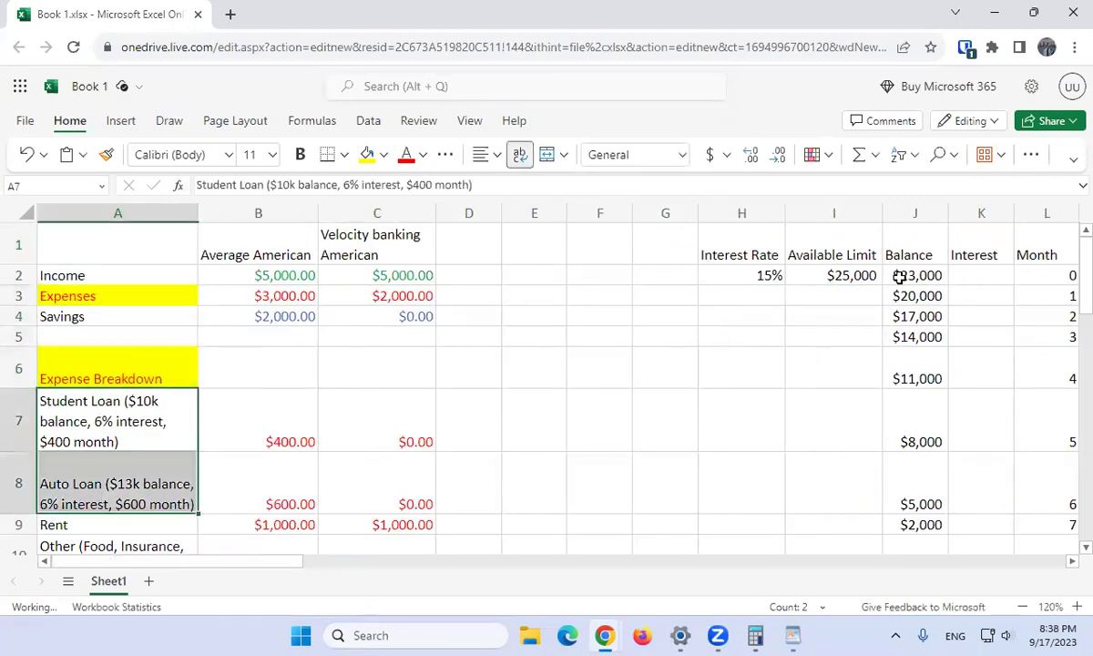
- Review the velocity banking savings in C4 and the declining balances in the Balance column down to J7
{"action": "key", "text": "Up"}
{"action": "key", "text": "Right"}
{"action": "key", "text": "Up"}
{"action": "key", "text": "Up"}
{"action": "key", "text": "Right"}
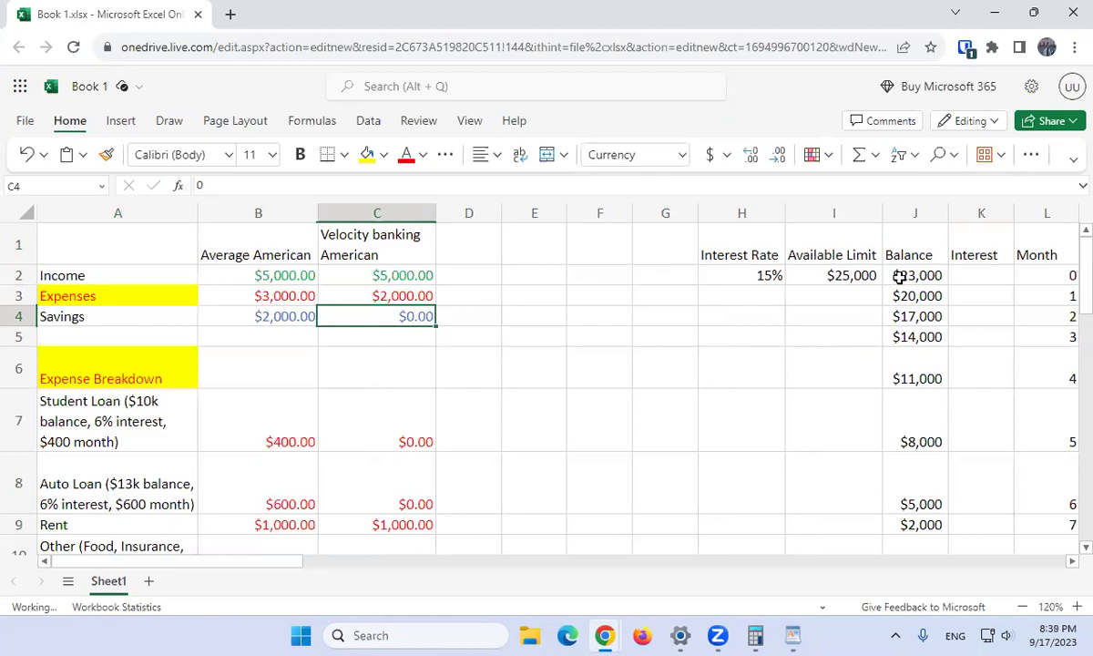
{"action": "key", "text": "Right"}
{"action": "key", "text": "Right"}
{"action": "key", "text": "Right"}
{"action": "key", "text": "Up"}
{"action": "key", "text": "Right"}
{"action": "key", "text": "Right"}
{"action": "key", "text": "Right"}
{"action": "key", "text": "Up"}
{"action": "key", "text": "Up"}
{"action": "key", "text": "Right"}
{"action": "key", "text": "Down"}
{"action": "key", "text": "Down"}
{"action": "key", "text": "Down"}
{"action": "key", "text": "Down"}
{"action": "key", "text": "Down"}
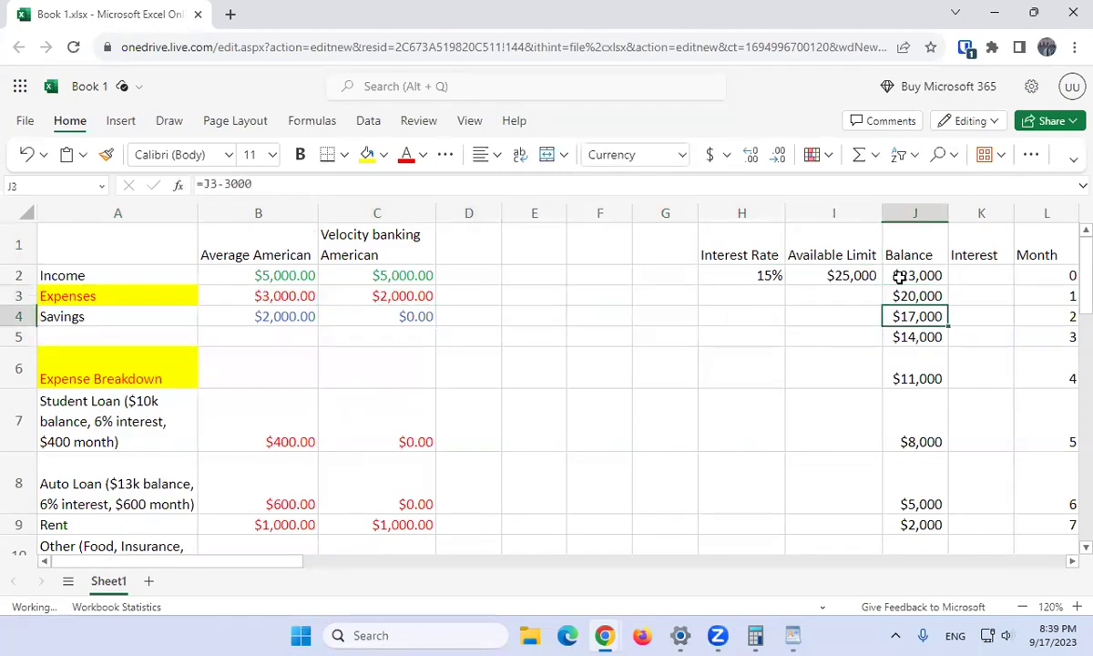
{"action": "key", "text": "Down"}
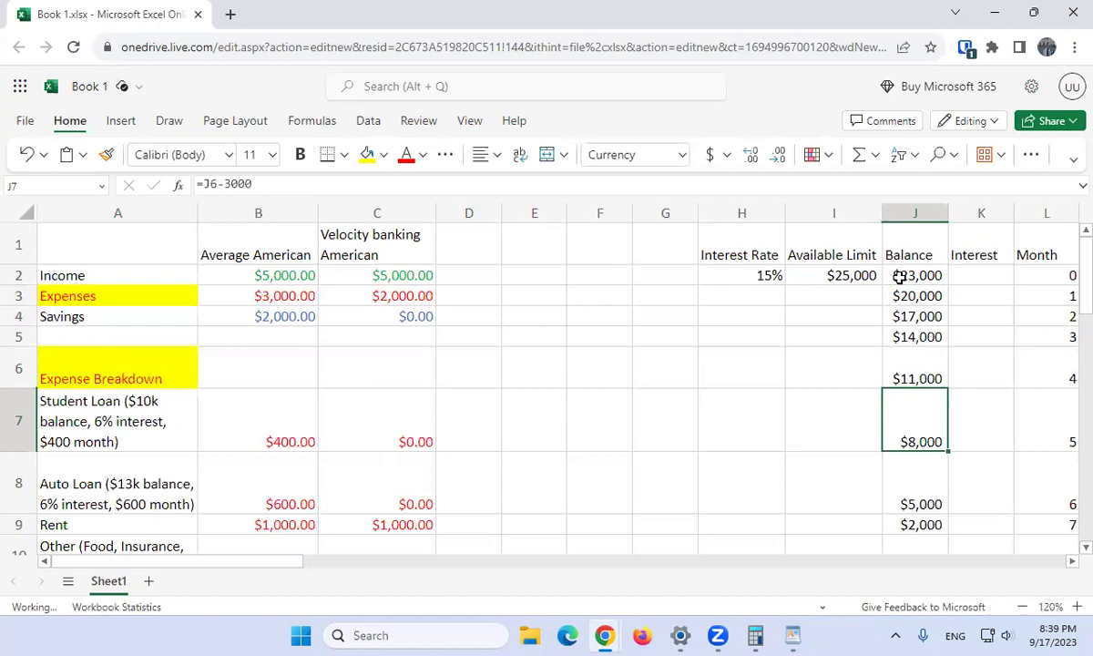
{"action": "key", "text": "Right"}
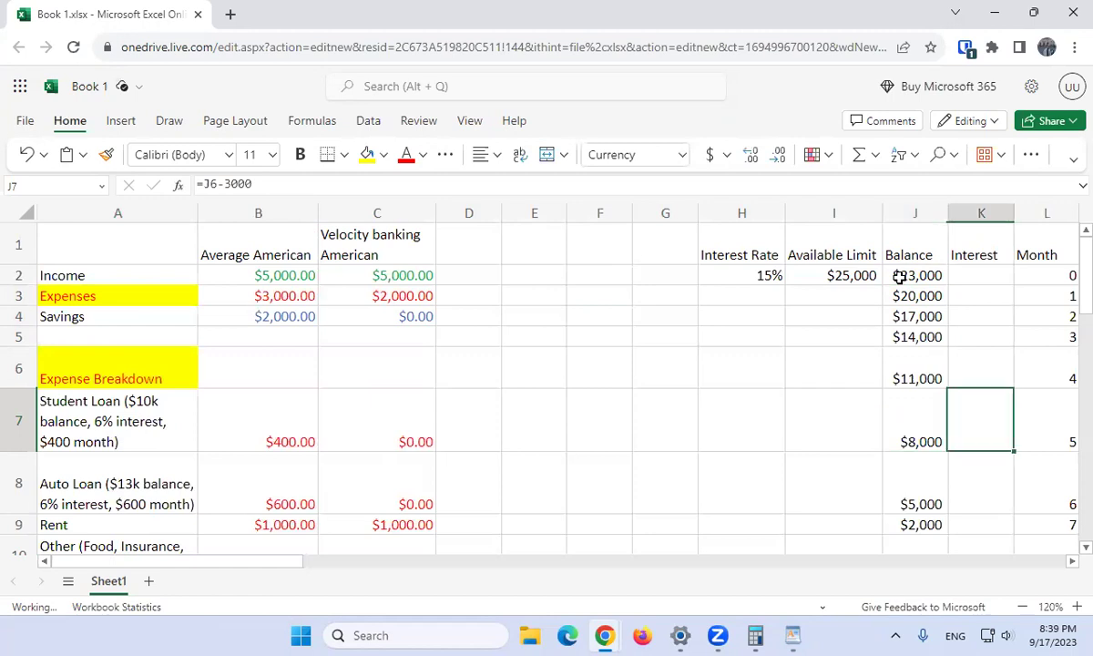
{"action": "key", "text": "Right"}
{"action": "key", "text": "Up"}
{"action": "key", "text": "Right"}
{"action": "key", "text": "Up"}
{"action": "key", "text": "Right"}
{"action": "key", "text": "Up"}
{"action": "key", "text": "Left"}
{"action": "key", "text": "Up"}
{"action": "key", "text": "Left"}
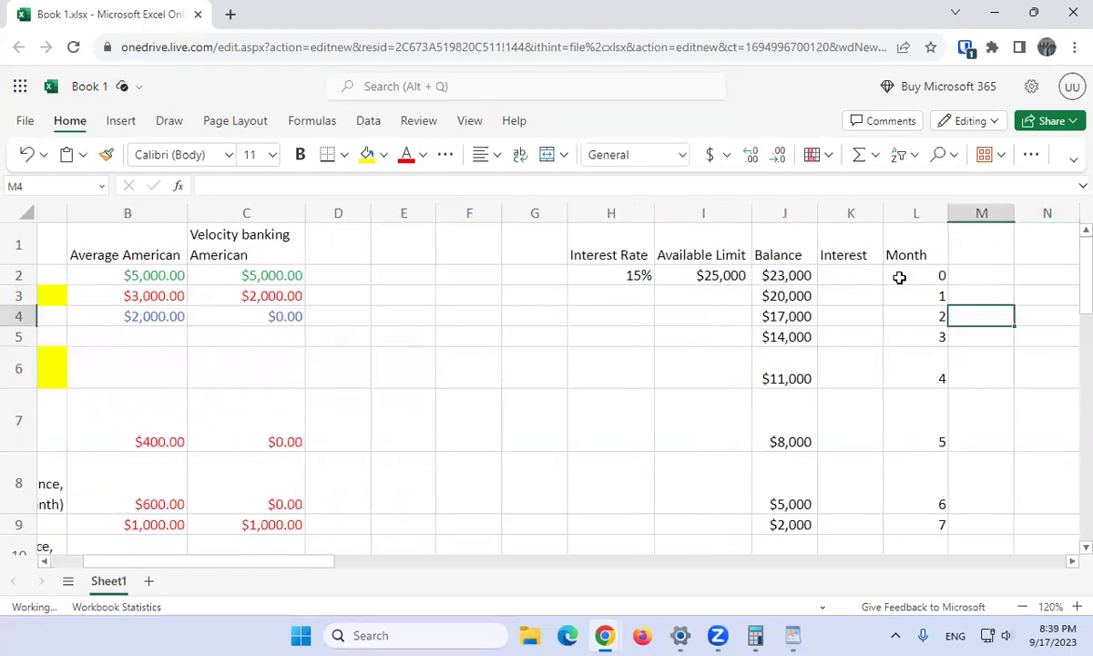
{"action": "key", "text": "Left"}
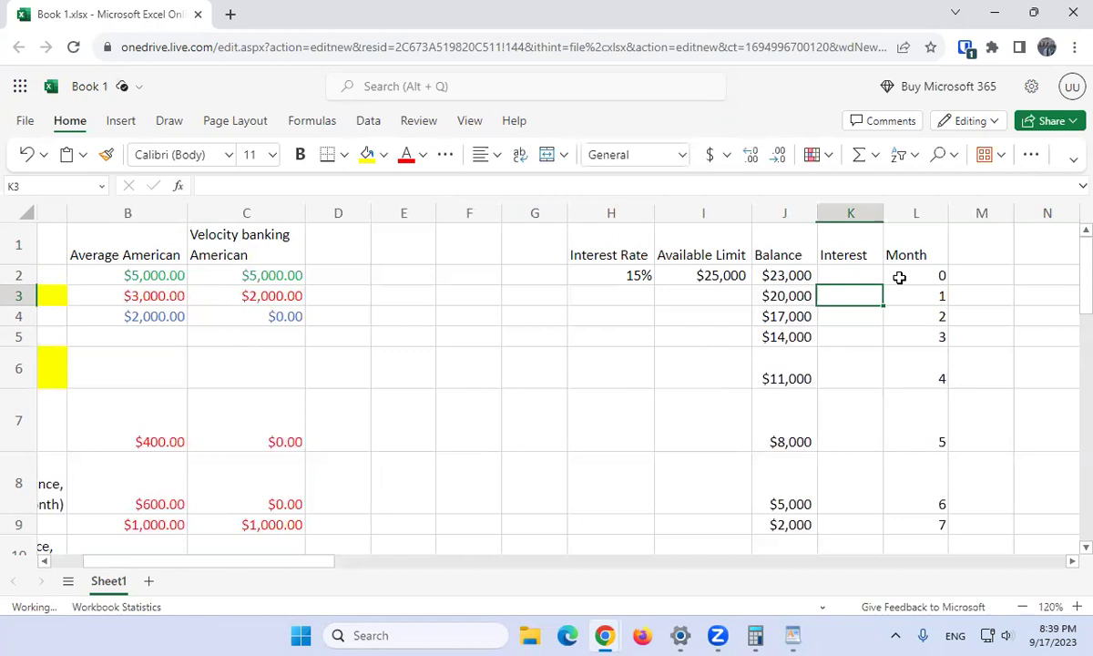
- Calculate the first month's interest in K3 with the formula =j2*.15/12
{"action": "key", "text": "Up"}
{"action": "key", "text": "Left"}
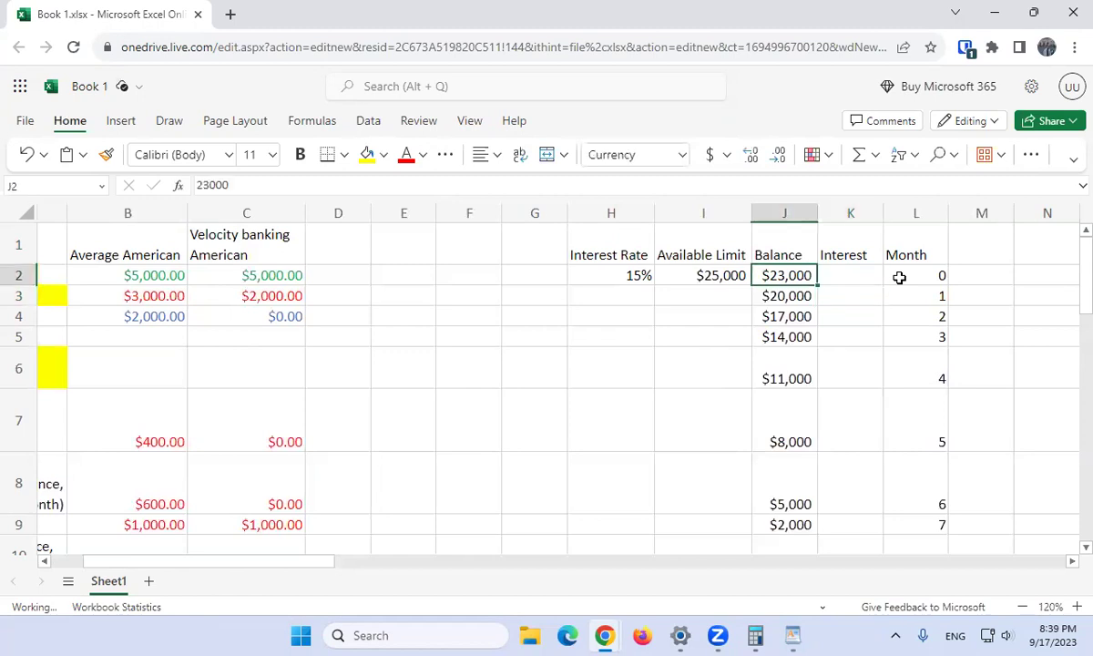
{"action": "key", "text": "Left"}
{"action": "key", "text": "Left"}
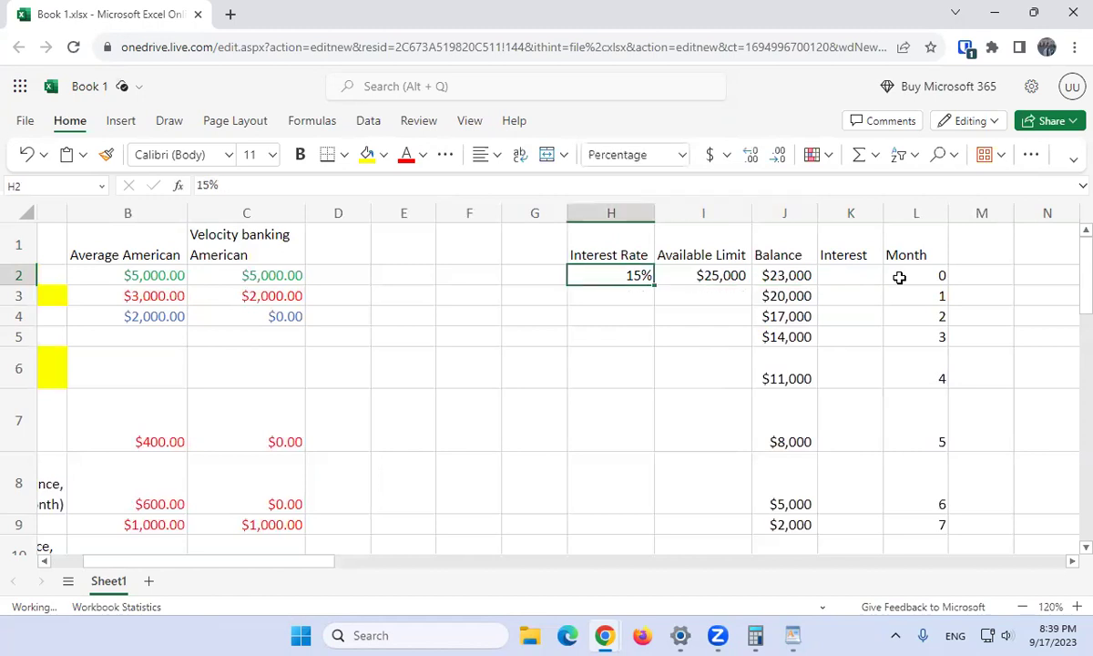
{"action": "key", "text": "Right"}
{"action": "key", "text": "Right"}
{"action": "key", "text": "Right"}
{"action": "key", "text": "Down"}
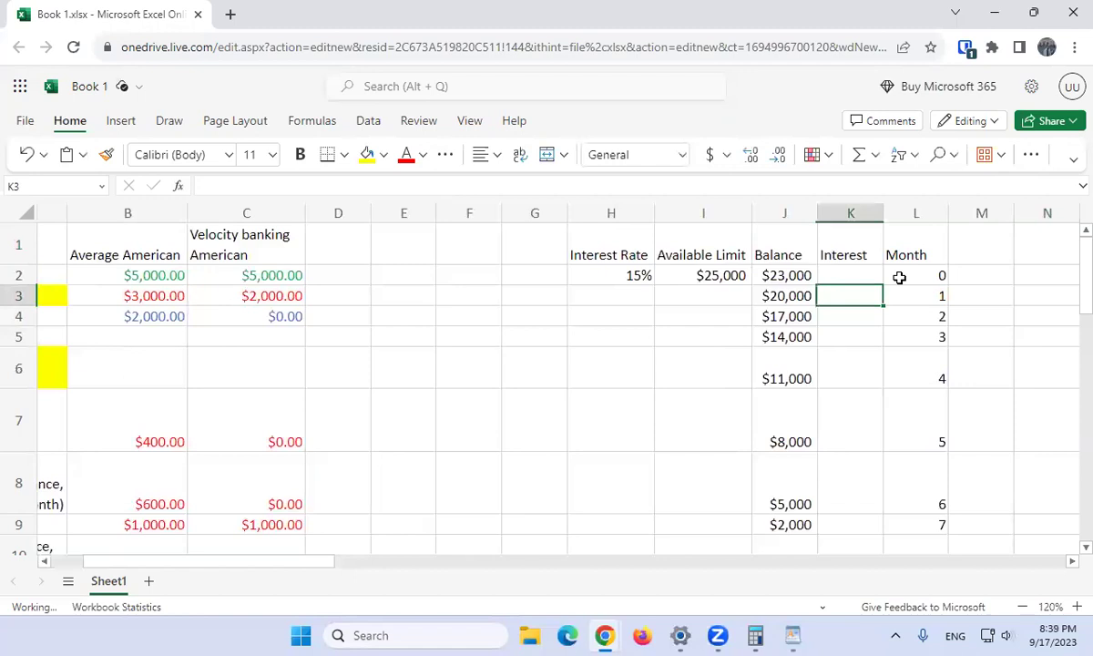
{"action": "type", "text": "="}
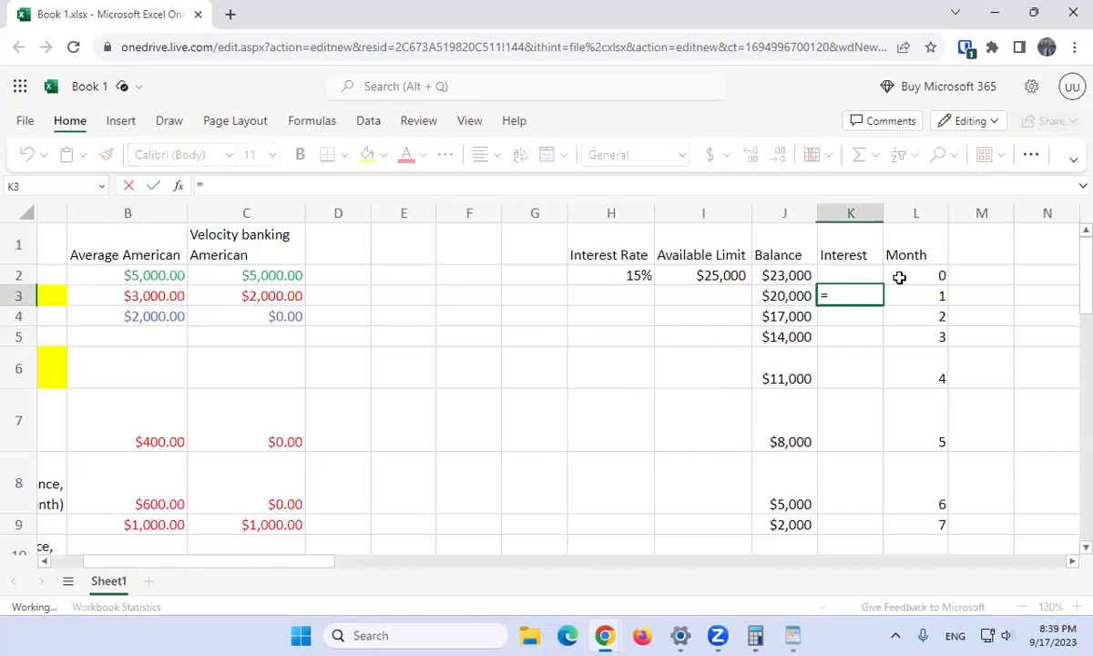
{"action": "type", "text": "j2"}
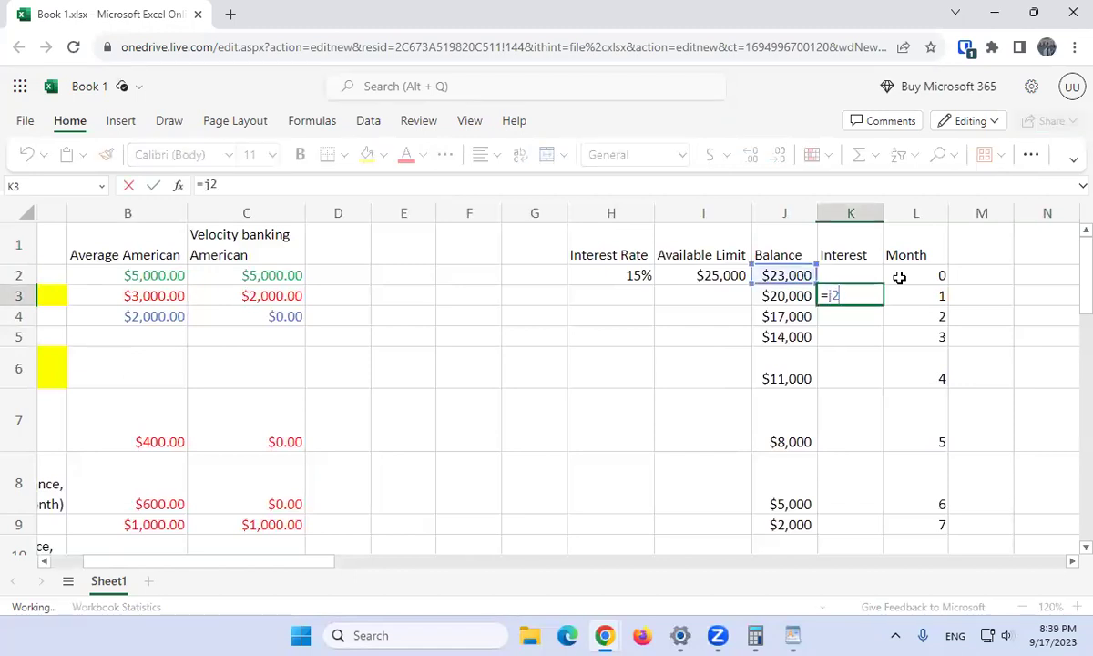
{"action": "type", "text": "*.15/12"}
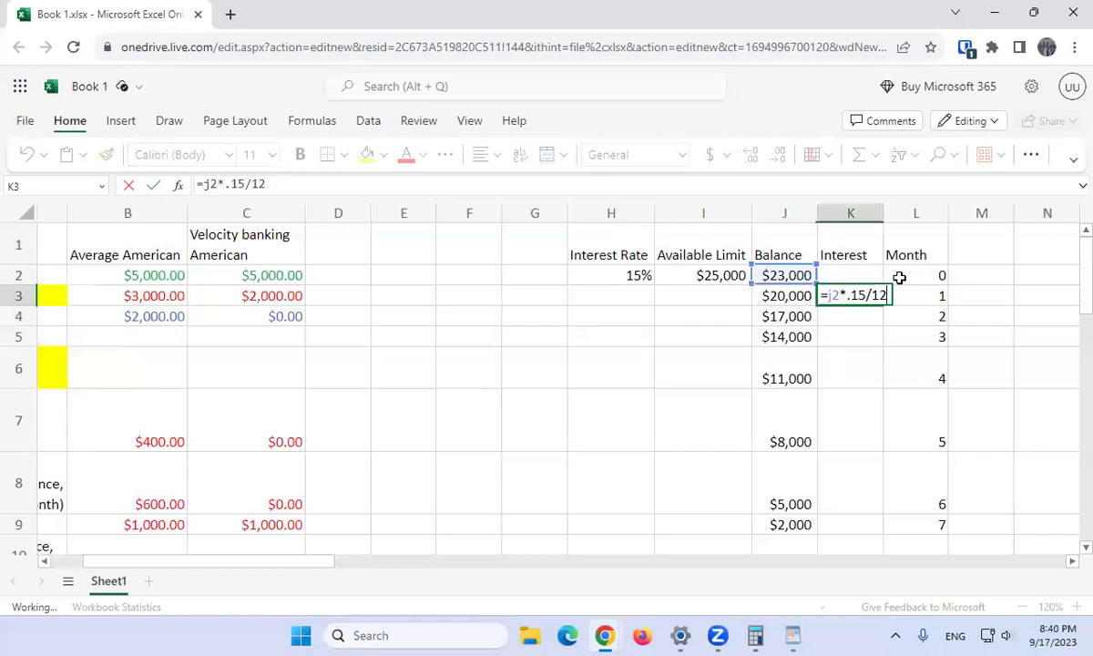
{"action": "key", "text": "Return"}
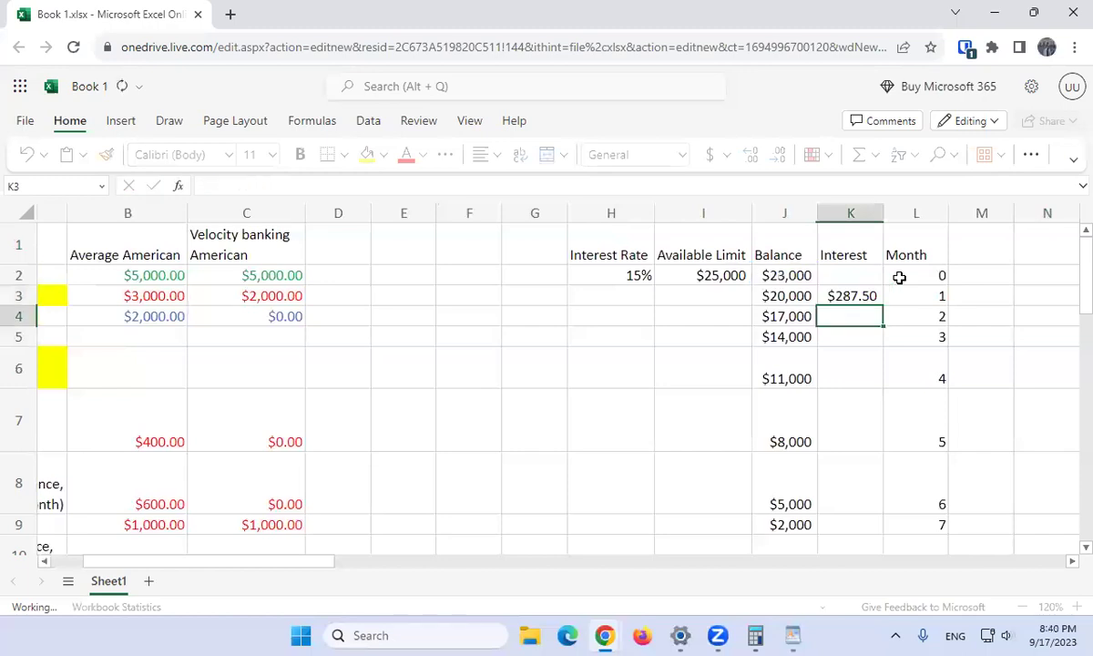
- Copy the interest formula from K3 down the Interest column into K4:K10
{"action": "key", "text": "Up"}
{"action": "key", "text": "ctrl+c"}
{"action": "key", "text": "Down"}
{"action": "key", "text": "ctrl+v"}
{"action": "key", "text": "Down"}
{"action": "key", "text": "ctrl+v"}
{"action": "key", "text": "Down"}
{"action": "key", "text": "ctrl+v"}
{"action": "key", "text": "Down"}
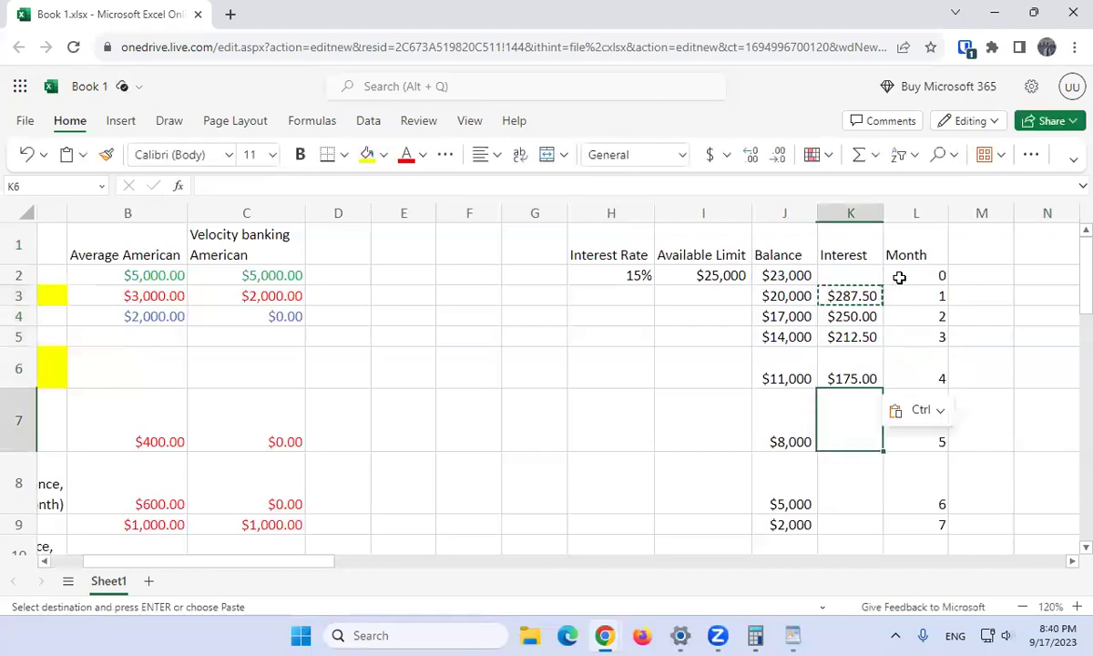
{"action": "key", "text": "ctrl+v"}
{"action": "key", "text": "Down"}
{"action": "key", "text": "ctrl+v"}
{"action": "key", "text": "Down"}
{"action": "key", "text": "ctrl+v"}
{"action": "key", "text": "Down"}
{"action": "key", "text": "ctrl+v"}
- Total the interest in K12 with an AutoSum of K3:K11 and widen column K to fit the result
{"action": "key", "text": "Down"}
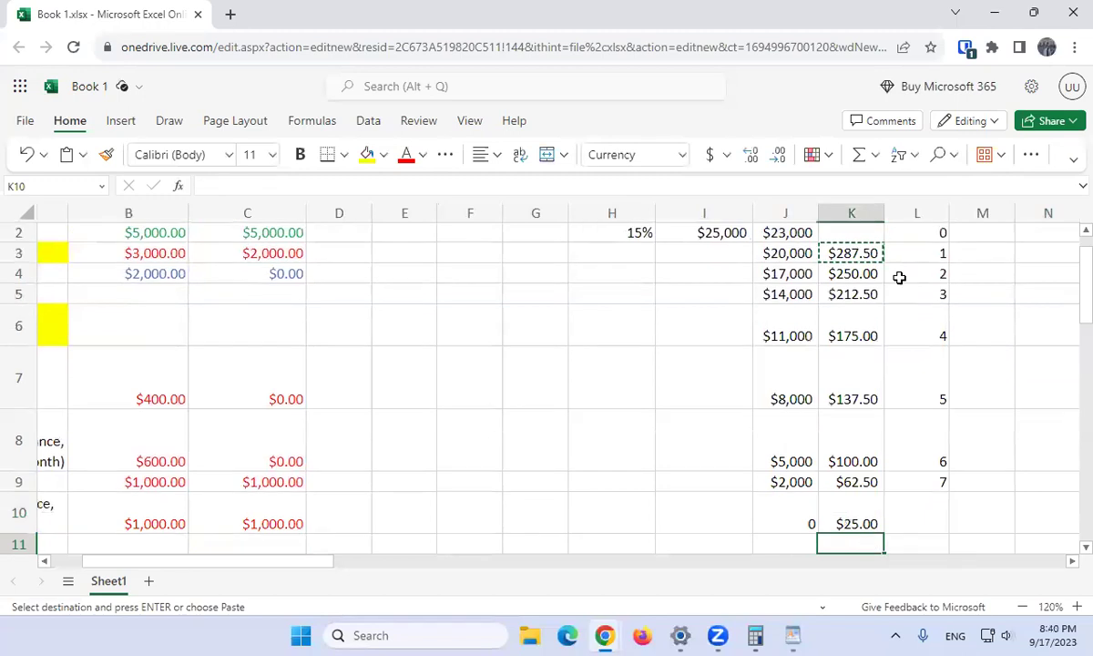
{"action": "key", "text": "Down"}
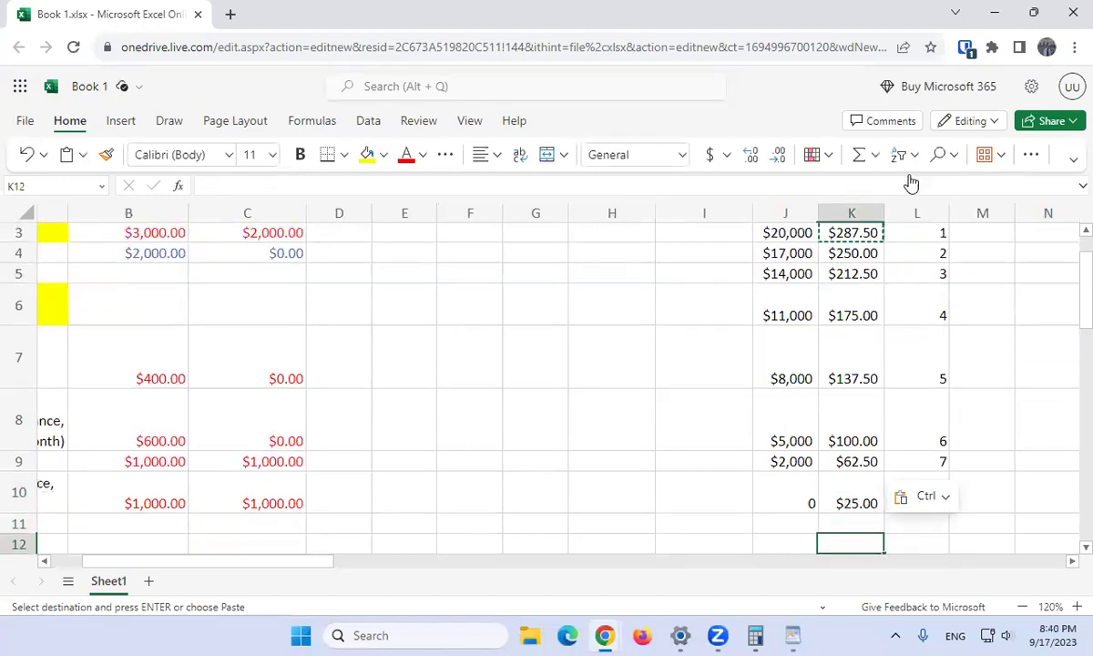
{"action": "left_click", "coordinate": [861, 157]}
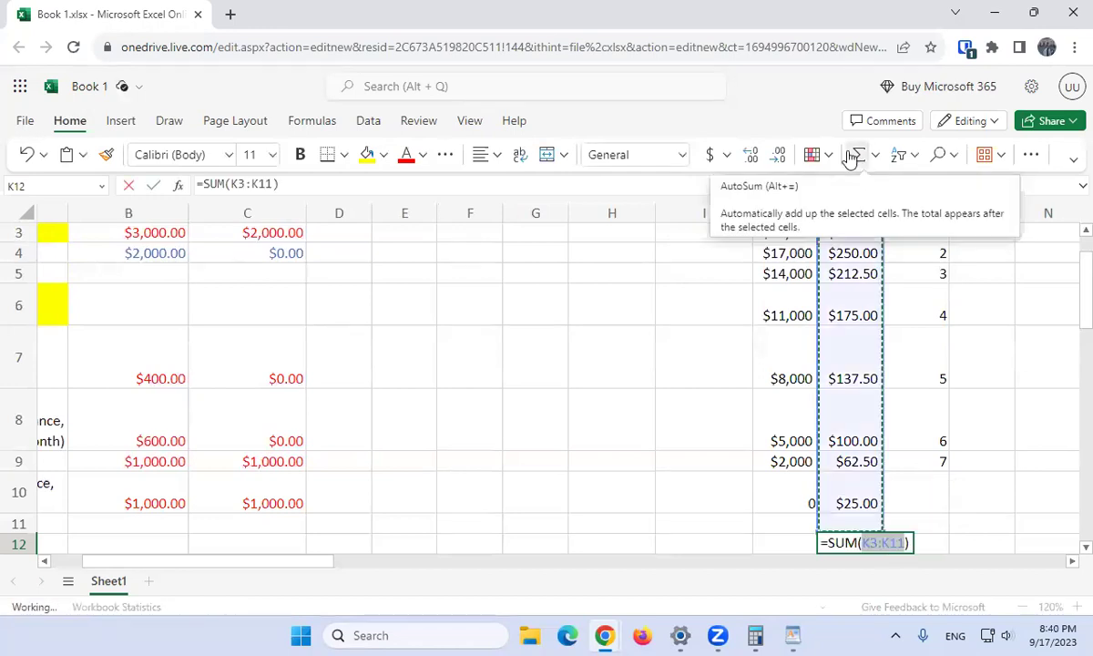
{"action": "key", "text": "Return"}
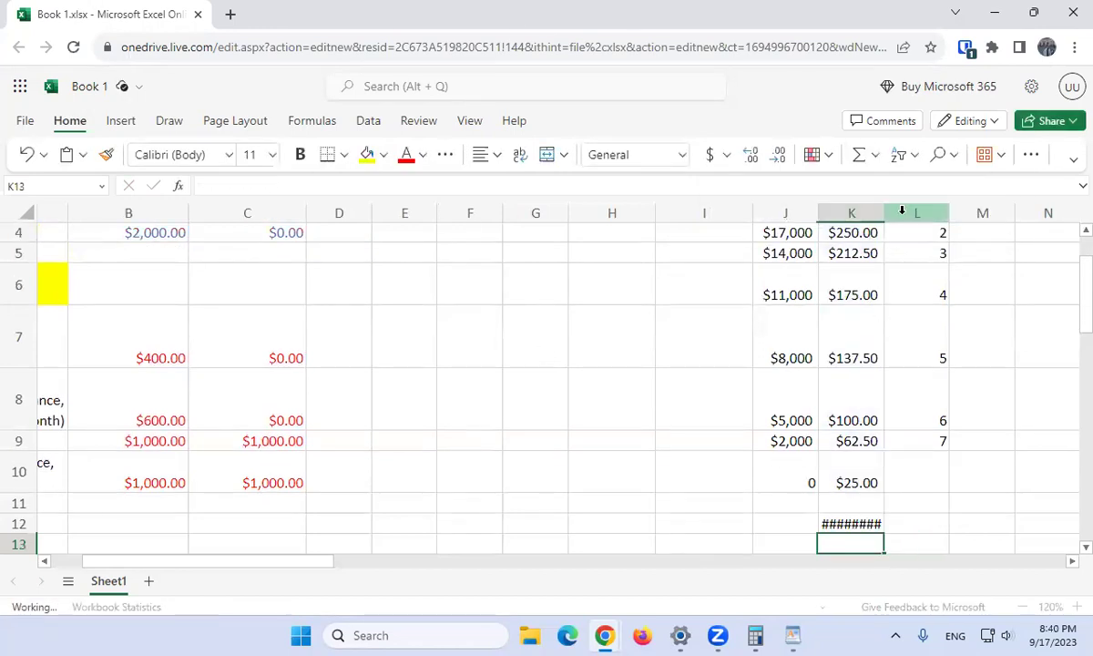
{"action": "left_click_drag", "start_coordinate": [887, 213], "coordinate": [939, 213]}
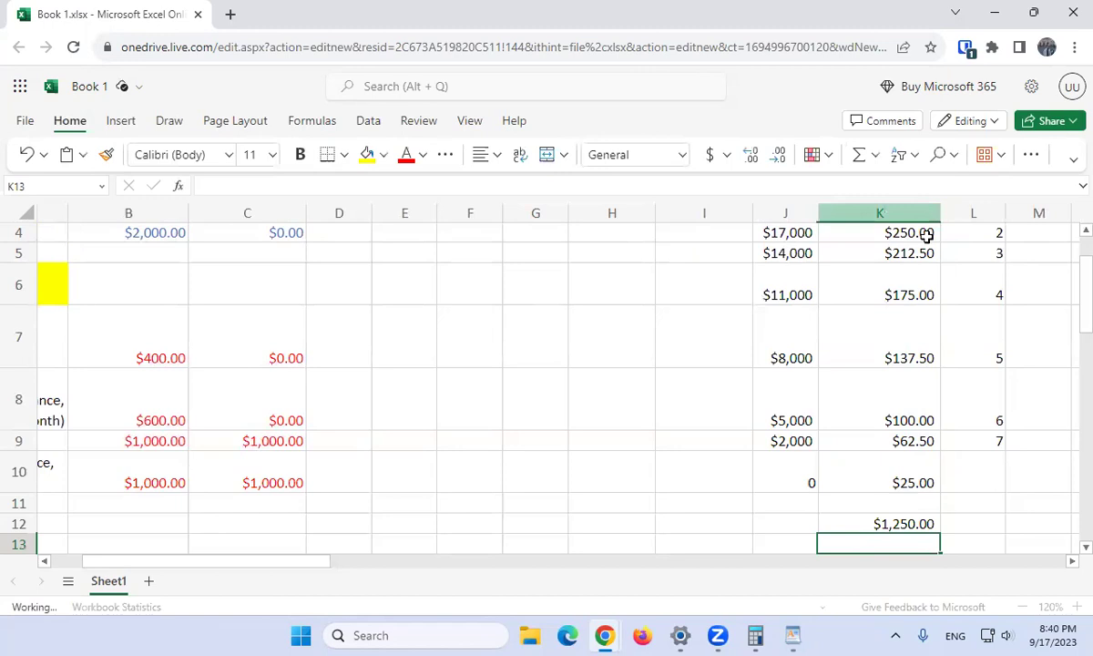
{"action": "left_click", "coordinate": [857, 523]}
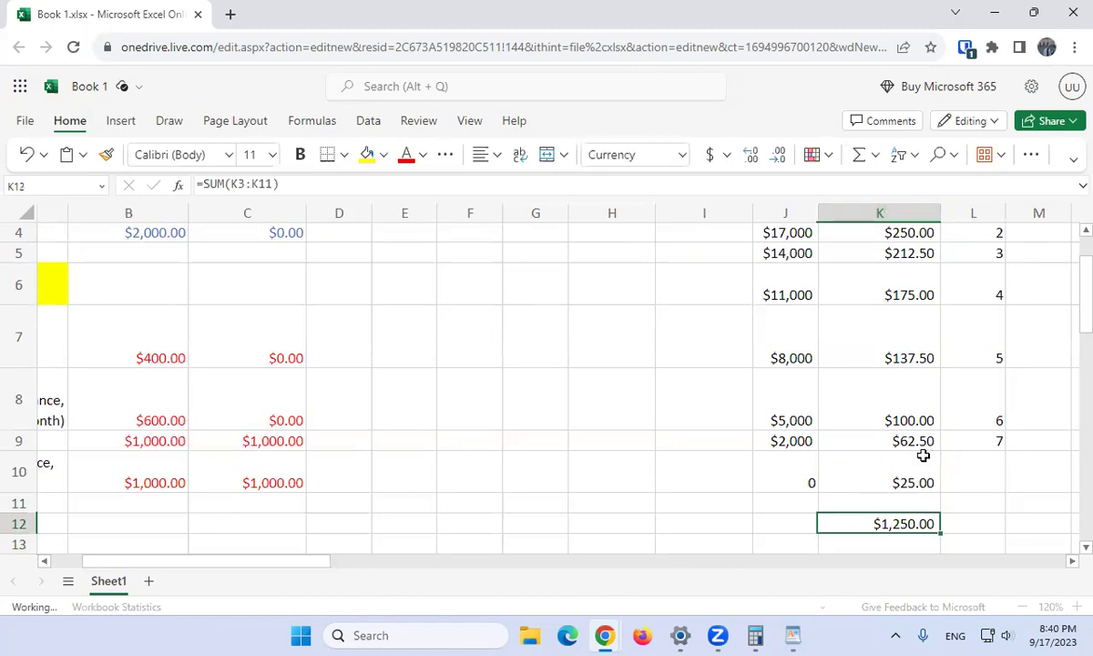
- Review the monthly interest amounts in the Interest column against the declining balances and the interest total in K12
{"action": "scroll", "coordinate": [903, 332], "scroll_direction": "up", "scroll_amount": 1}
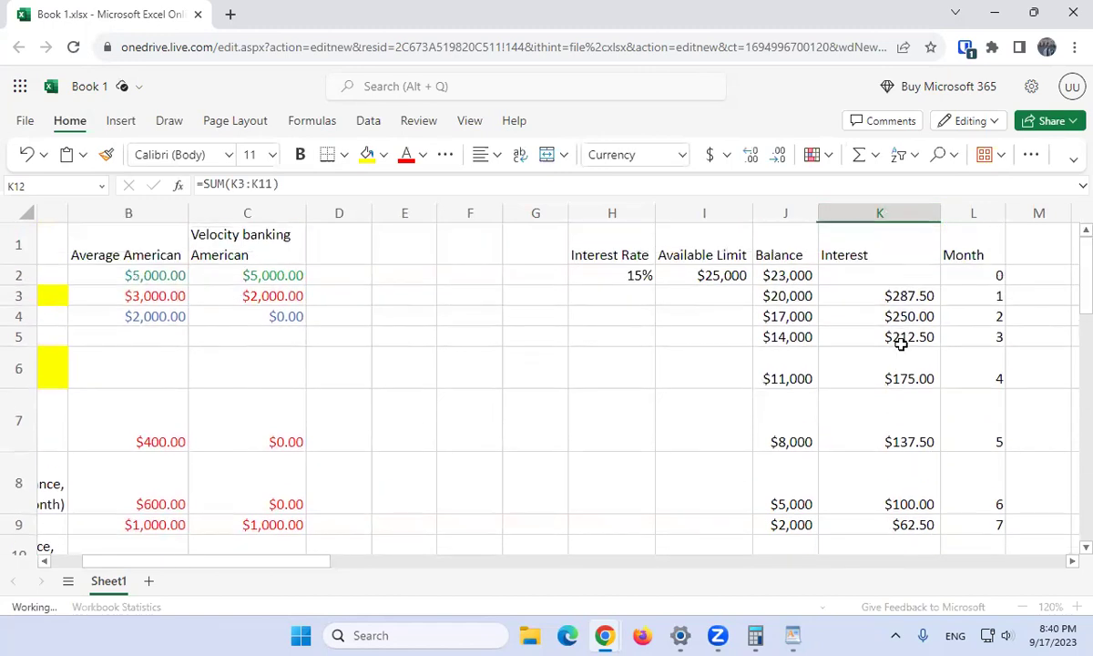
{"action": "scroll", "coordinate": [903, 342], "scroll_direction": "down", "scroll_amount": 2}
{"action": "scroll", "coordinate": [839, 406], "scroll_direction": "up", "scroll_amount": 2}
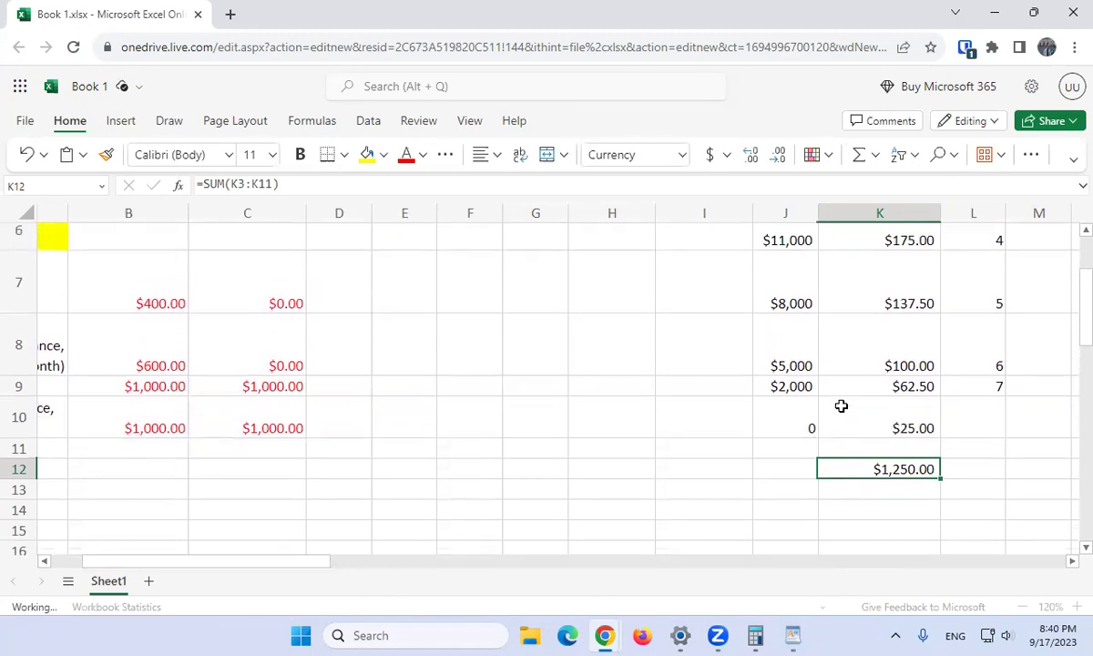
{"action": "scroll", "coordinate": [839, 405], "scroll_direction": "up", "scroll_amount": 1}
{"action": "scroll", "coordinate": [837, 403], "scroll_direction": "down", "scroll_amount": 2}
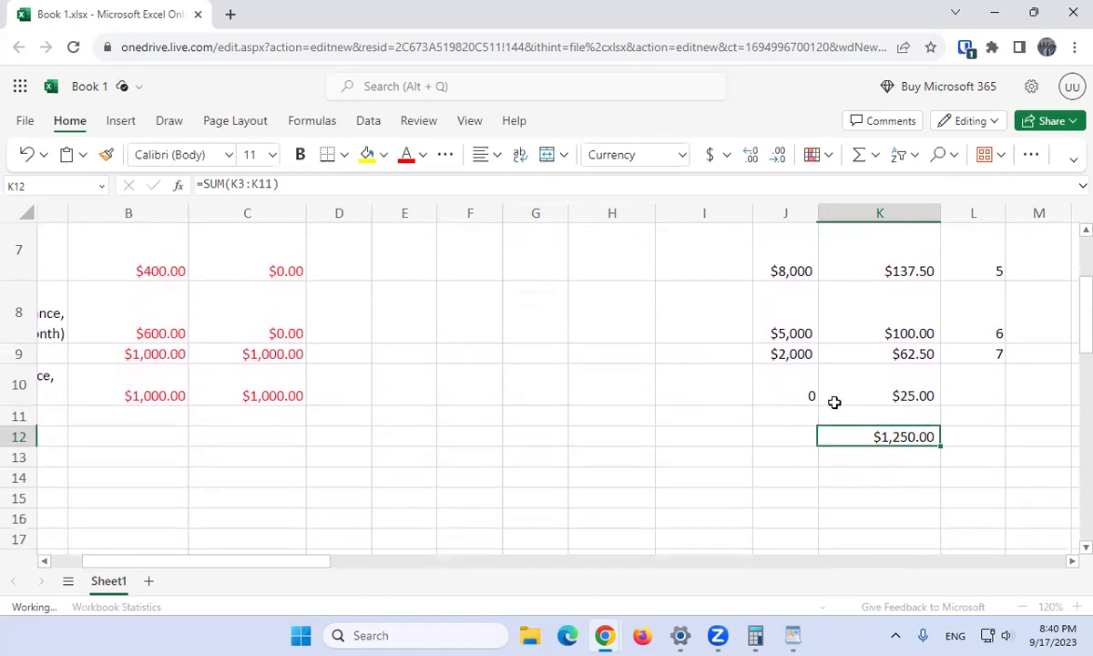
{"action": "scroll", "coordinate": [829, 401], "scroll_direction": "up", "scroll_amount": 3}
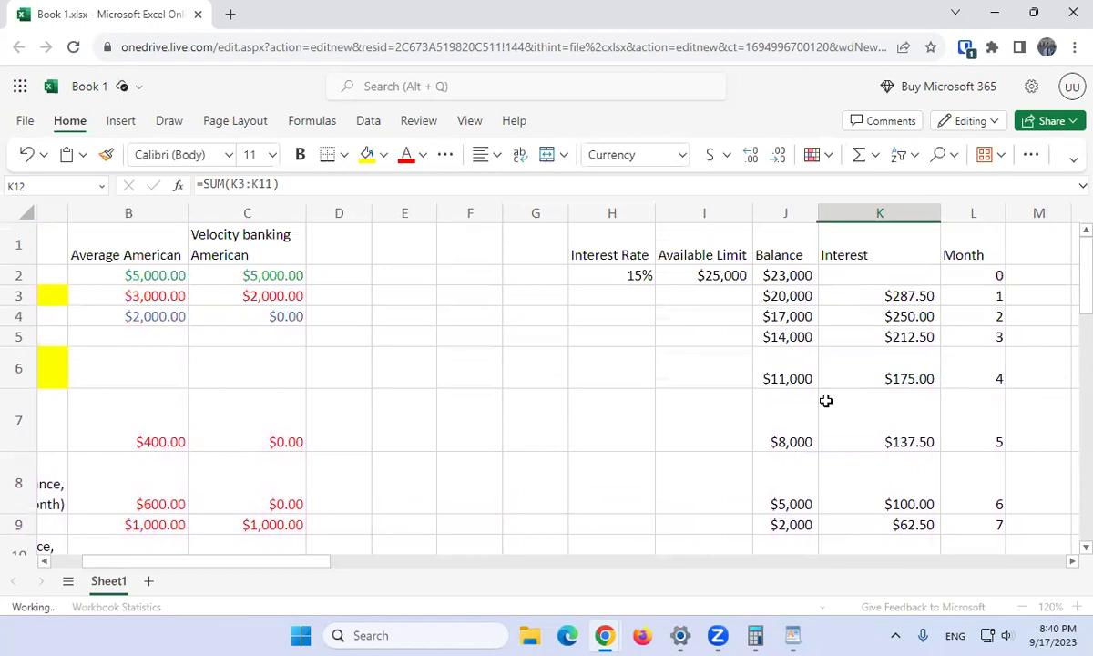
{"action": "scroll", "coordinate": [826, 401], "scroll_direction": "down", "scroll_amount": 3}
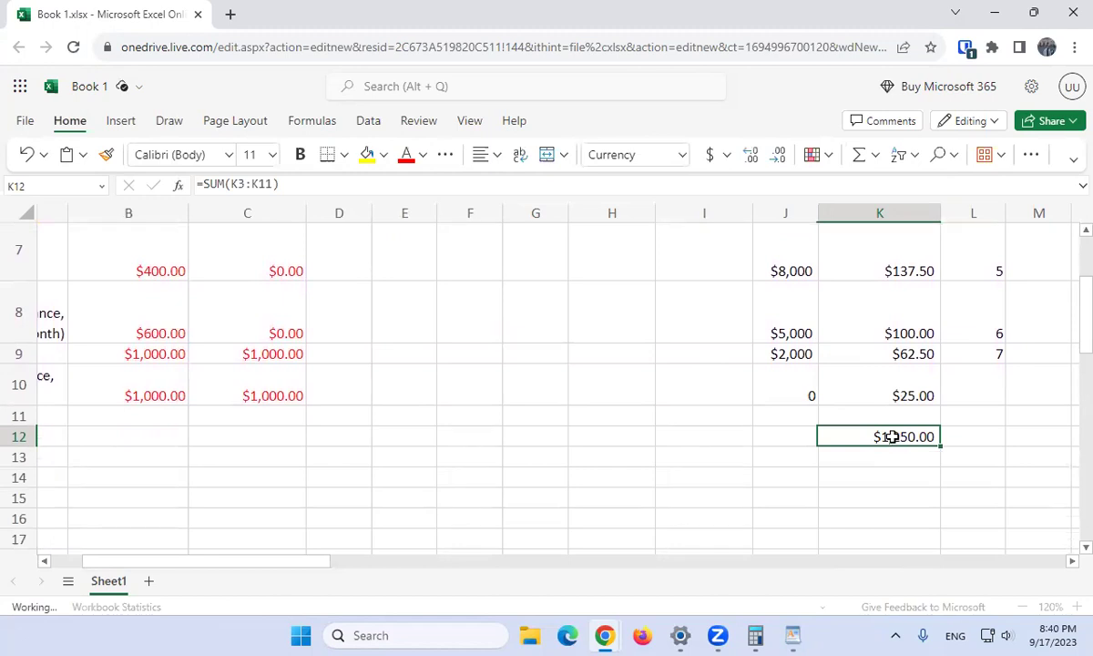
{"action": "scroll", "coordinate": [893, 437], "scroll_direction": "up", "scroll_amount": 3}
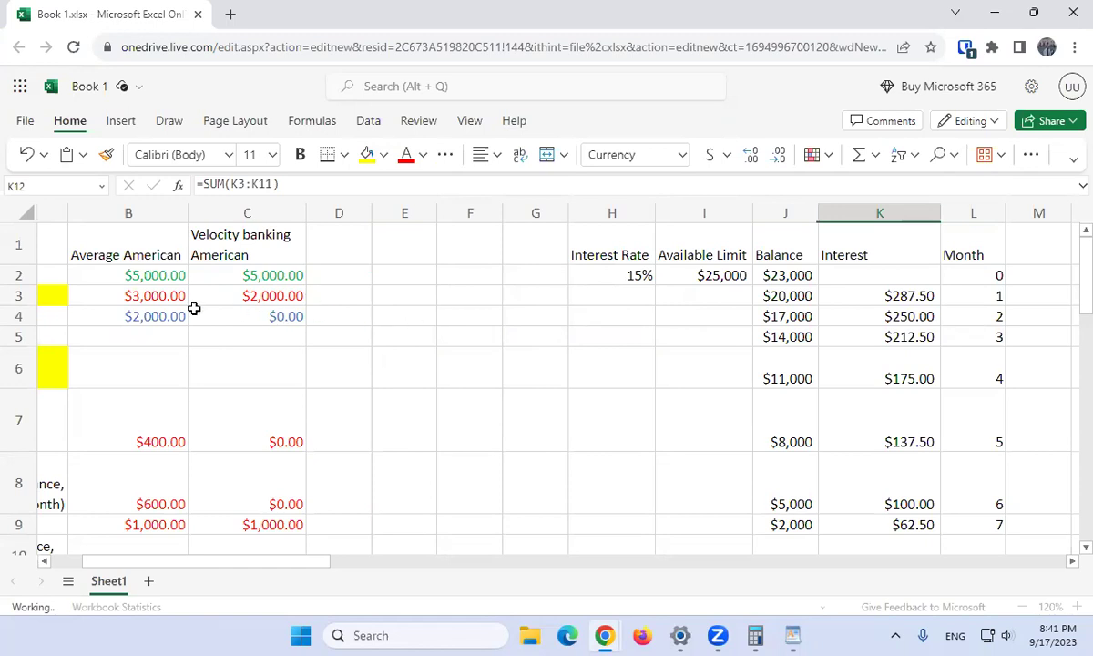
- Compare the average American's income, expenses and savings in B2:B4 with the velocity banking American's income
{"action": "left_click", "coordinate": [157, 295]}
{"action": "key", "text": "Left"}
{"action": "key", "text": "Right"}
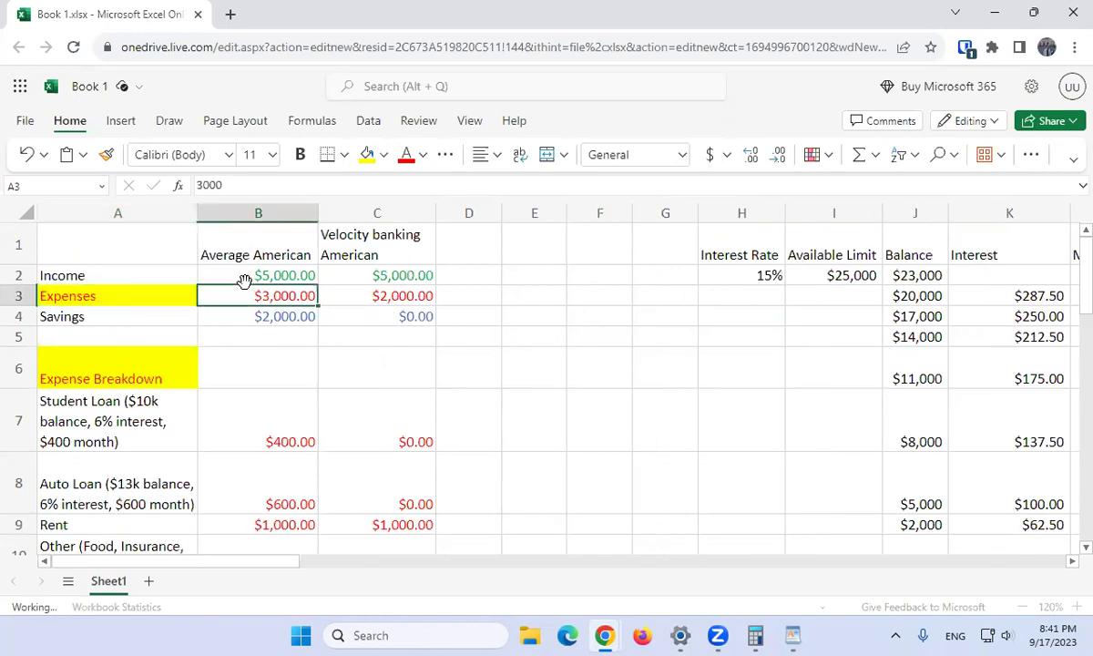
{"action": "key", "text": "Down"}
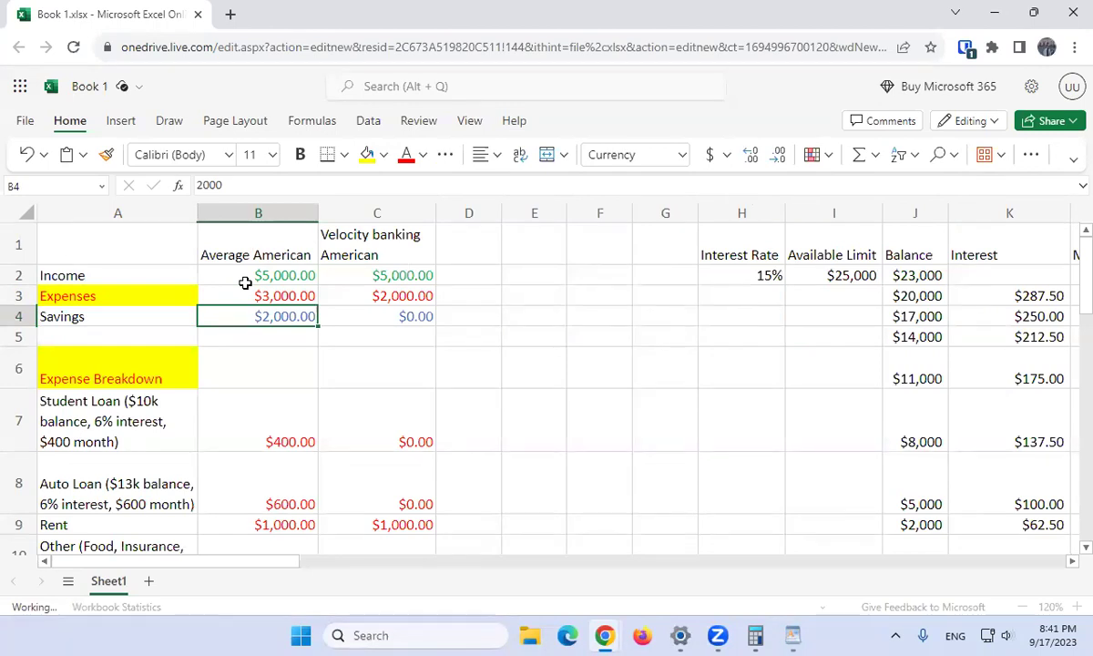
{"action": "key", "text": "Up"}
{"action": "key", "text": "Up"}
{"action": "key", "text": "Right"}
{"action": "key", "text": "Right"}
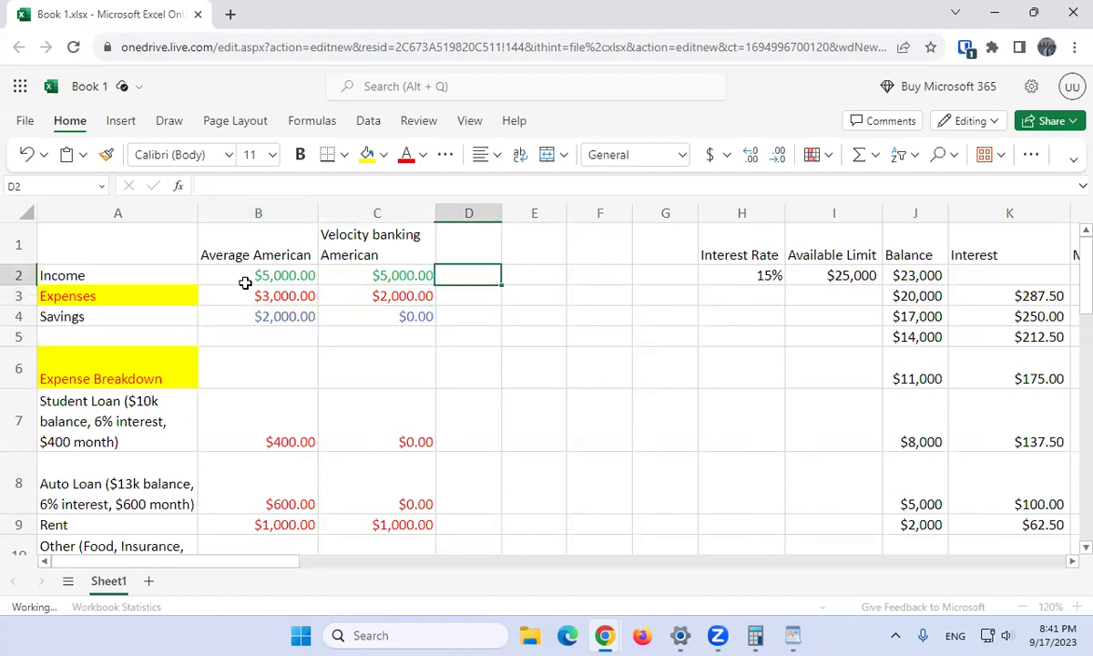
{"action": "key", "text": "Left"}
{"action": "key", "text": "Left"}
{"action": "key", "text": "Down"}
{"action": "key", "text": "Down"}
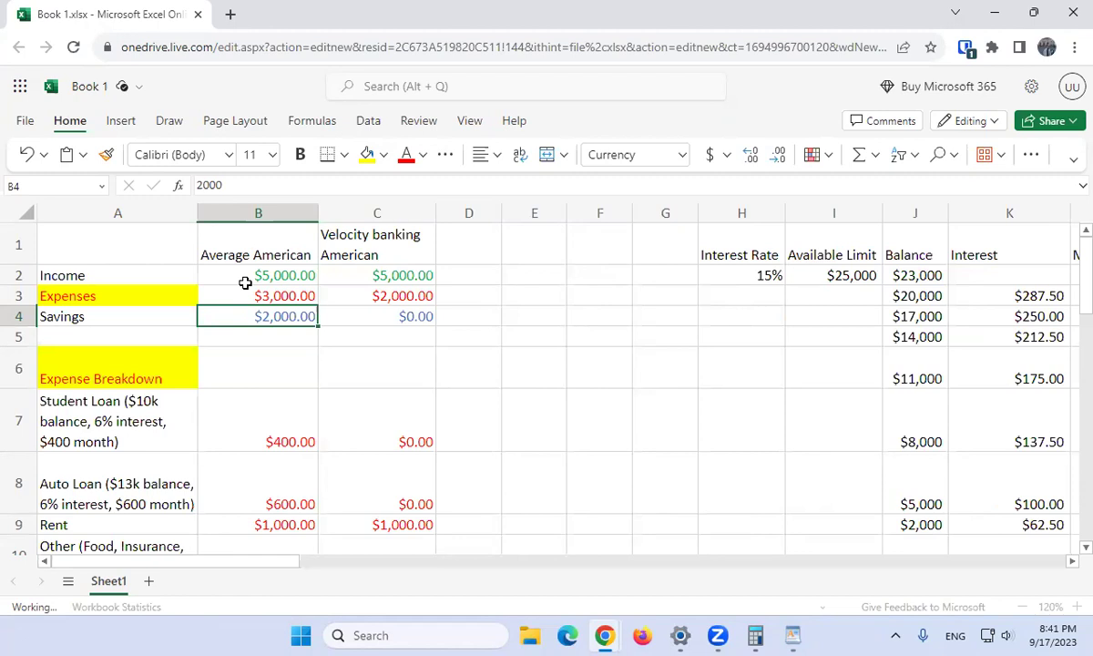
- Examine the average American's expense breakdown from the student loan in B7 down to the other expenses in B10
{"action": "key", "text": "Down"}
{"action": "key", "text": "Down"}
{"action": "key", "text": "Down"}
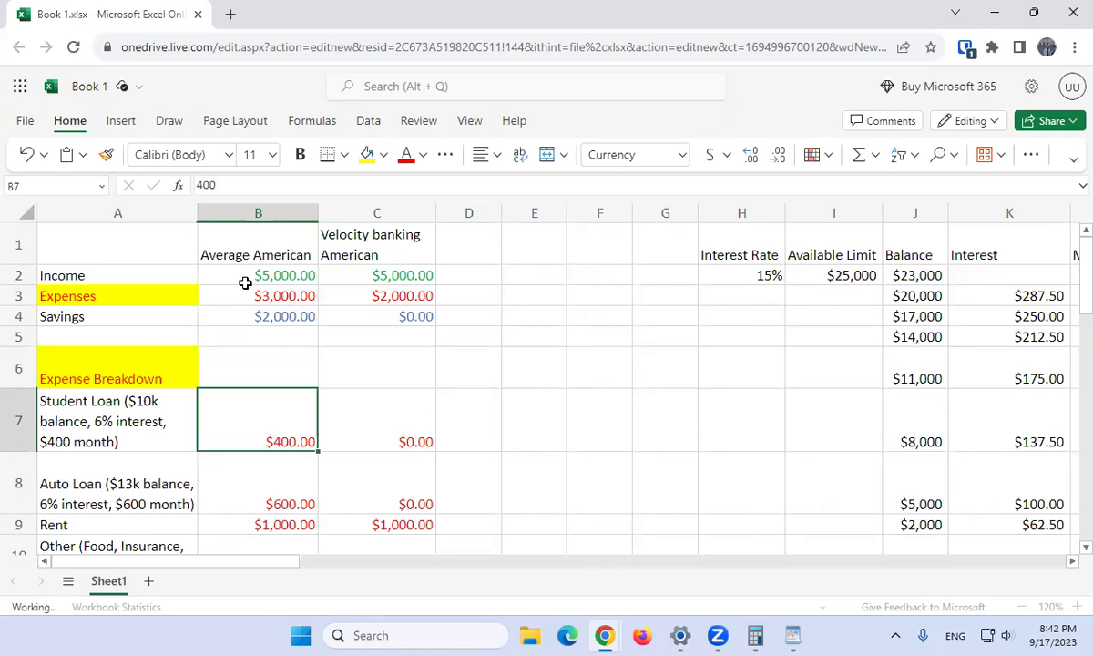
{"action": "key", "text": "Up"}
{"action": "key", "text": "Up"}
{"action": "key", "text": "Up"}
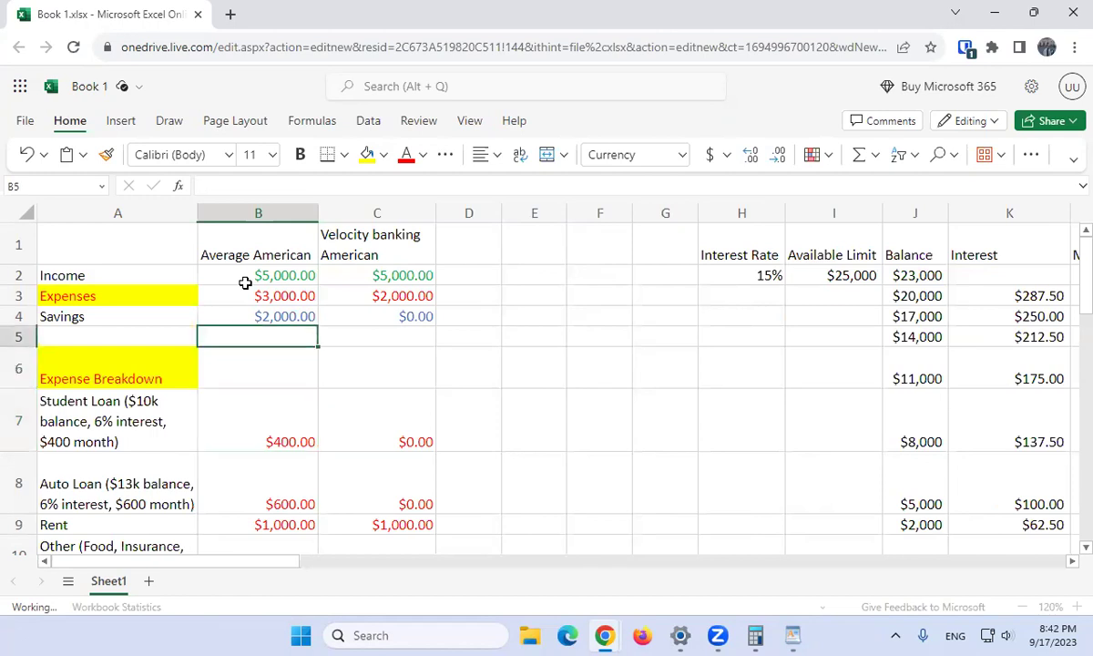
{"action": "key", "text": "Down"}
{"action": "key", "text": "Down"}
{"action": "key", "text": "Down"}
{"action": "key", "text": "Down"}
{"action": "key", "text": "Down"}
{"action": "key", "text": "Down"}
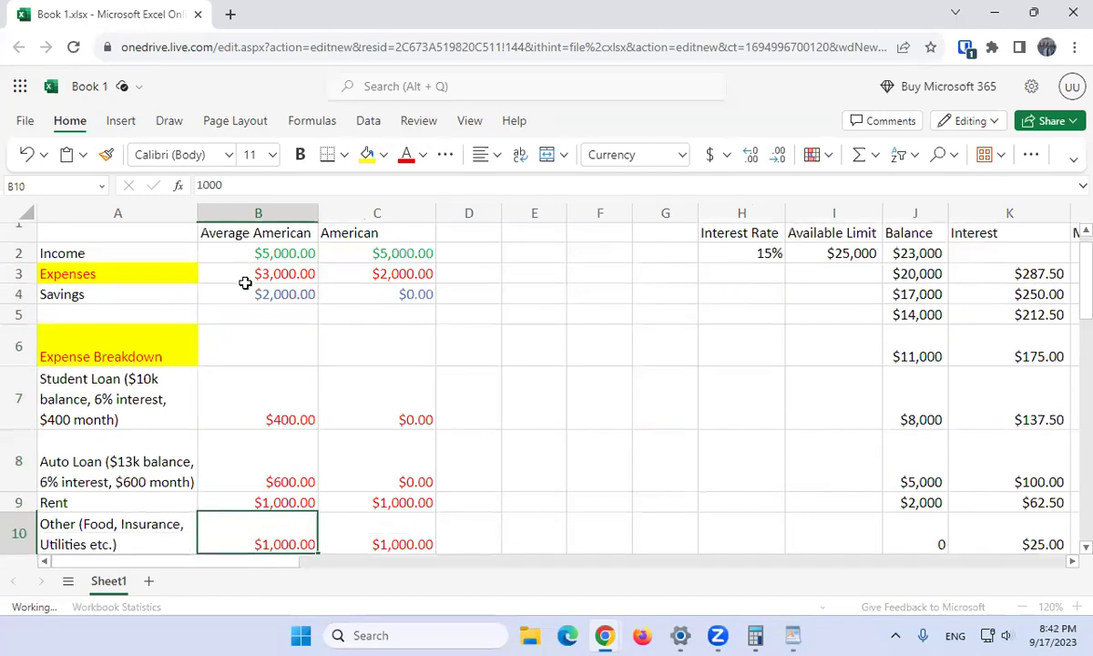
{"action": "key", "text": "Down"}
{"action": "key", "text": "Left"}
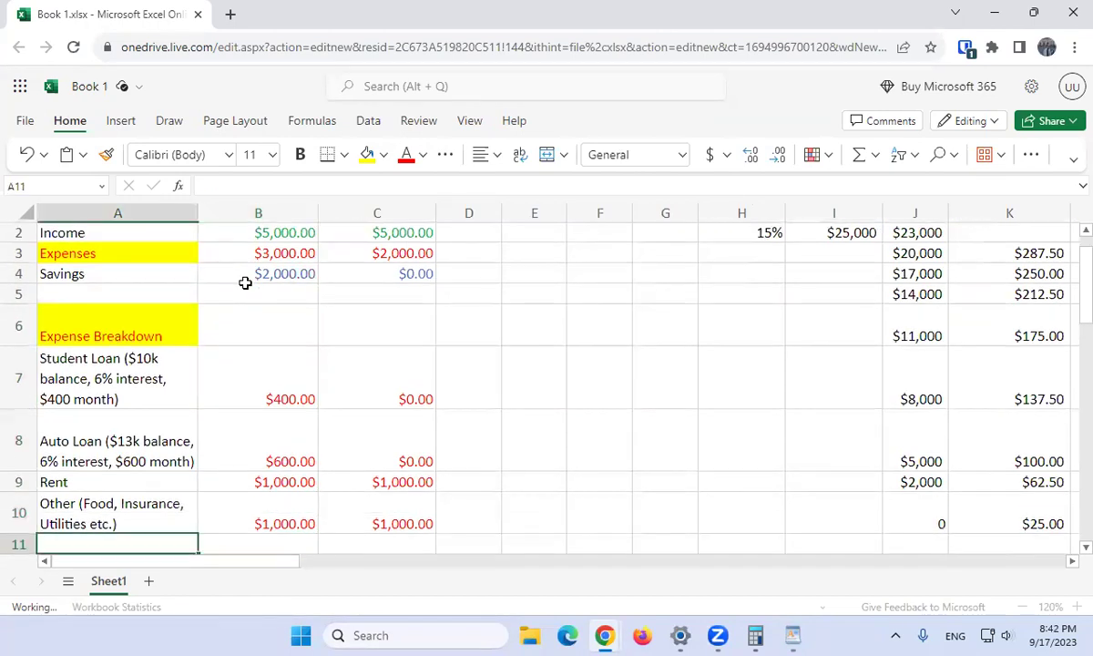
- Go back up through both budget columns to review the Velocity banking American heading and the average American's income in B2
{"action": "key", "text": "Up"}
{"action": "key", "text": "Up"}
{"action": "key", "text": "Up"}
{"action": "key", "text": "Up"}
{"action": "key", "text": "Up"}
{"action": "key", "text": "Right"}
{"action": "key", "text": "Up"}
{"action": "key", "text": "Up"}
{"action": "key", "text": "Right"}
{"action": "key", "text": "Up"}
{"action": "key", "text": "Up"}
{"action": "key", "text": "Up"}
{"action": "key", "text": "Left"}
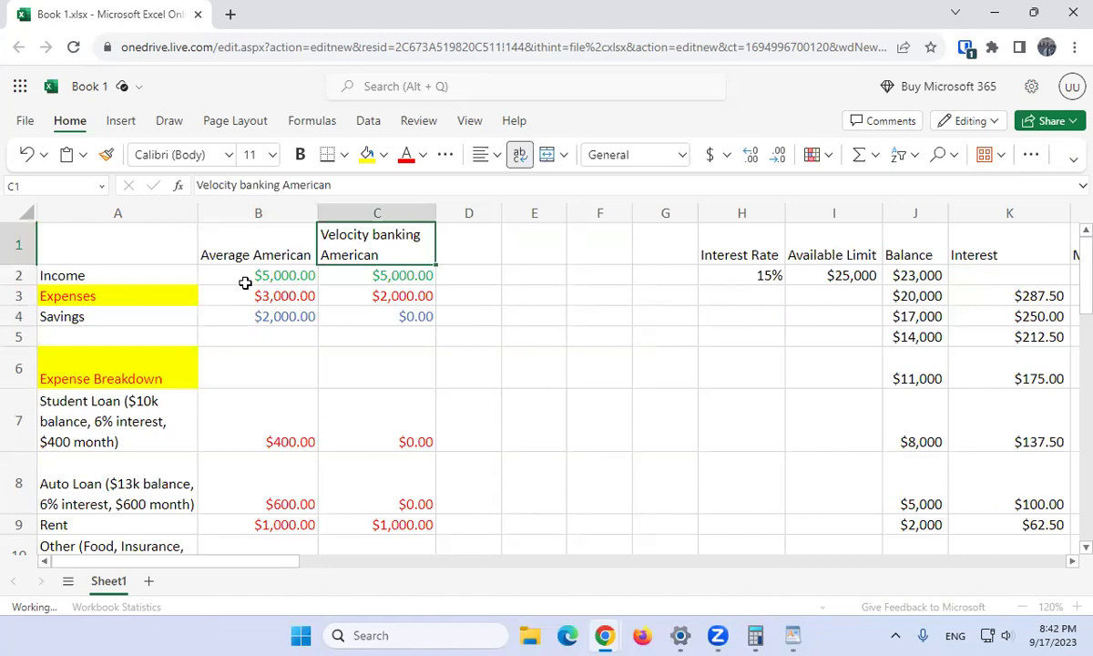
{"action": "key", "text": "Left"}
{"action": "key", "text": "Down"}
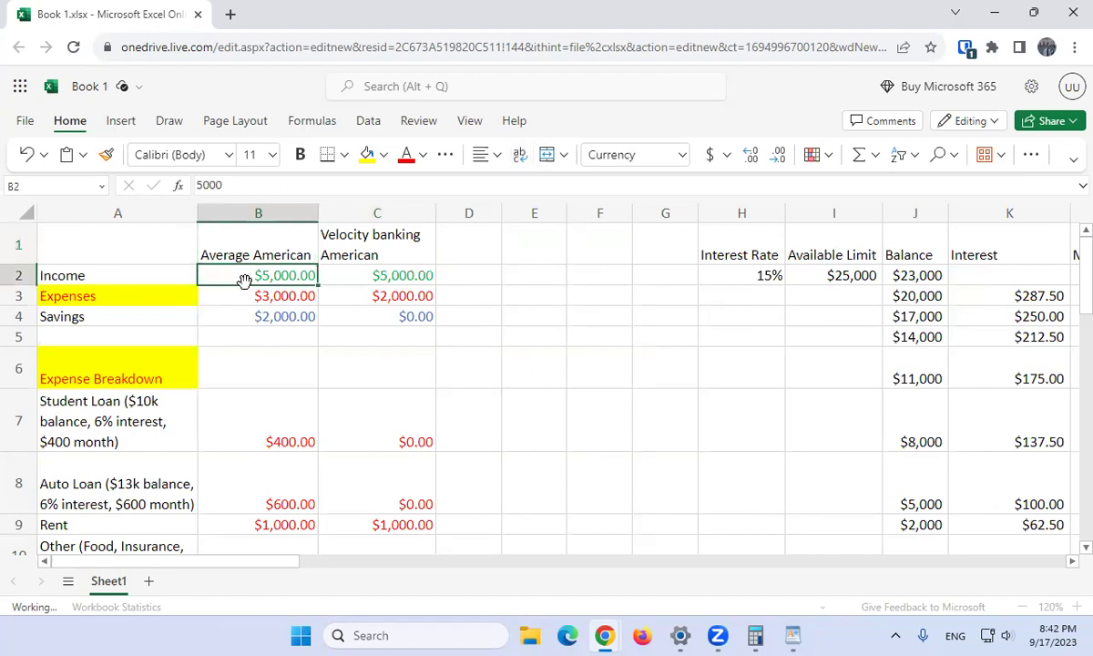
- Read through the row labels in column A from Expenses down to Other (Food, Insurance, Utilities etc.)
{"action": "key", "text": "Down"}
{"action": "key", "text": "Left"}
{"action": "key", "text": "Down"}
{"action": "key", "text": "Down"}
{"action": "key", "text": "Down"}
{"action": "key", "text": "Down"}
{"action": "key", "text": "Down"}
{"action": "key", "text": "Down"}
{"action": "key", "text": "Down"}
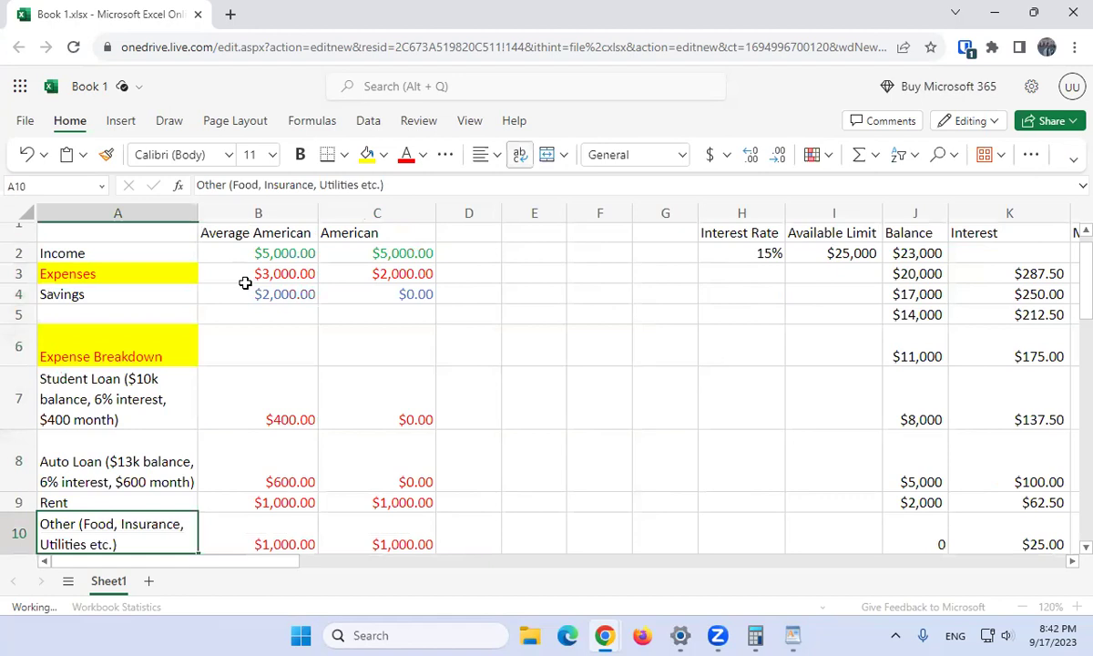
{"action": "key", "text": "Down"}
{"action": "key", "text": "Down"}
{"action": "key", "text": "Up"}
{"action": "key", "text": "Up"}
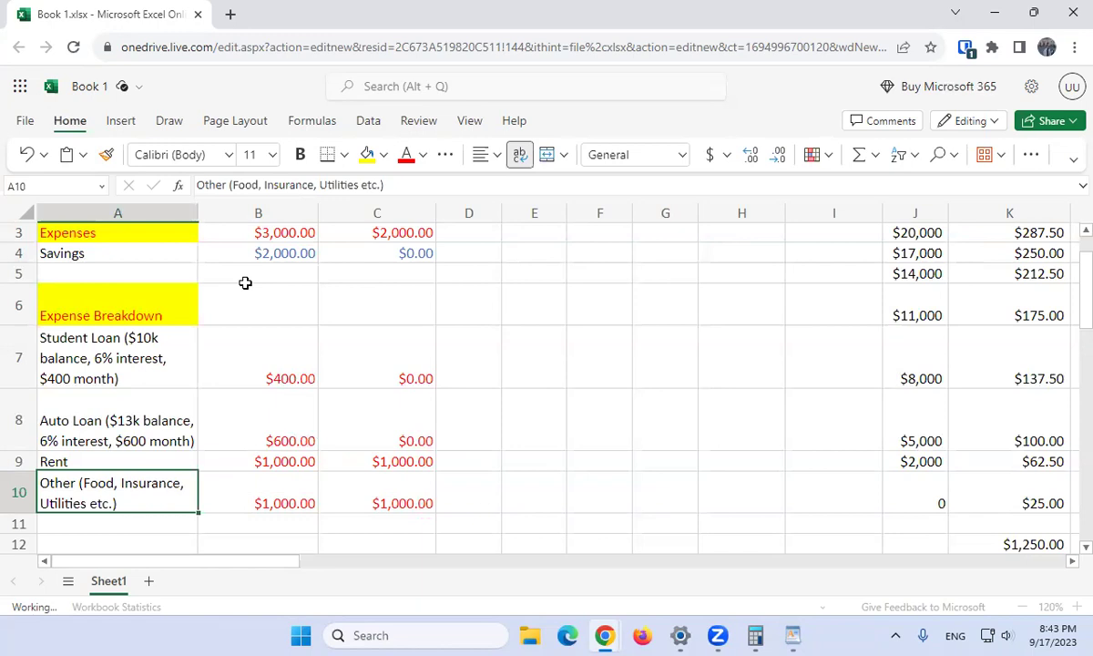
- Compare the average American's figures with the velocity banking American's income, expenses, savings and loan payments in column C
{"action": "key", "text": "Up"}
{"action": "key", "text": "Up"}
{"action": "key", "text": "Up"}
{"action": "key", "text": "Right"}
{"action": "key", "text": "Up"}
{"action": "key", "text": "Up"}
{"action": "key", "text": "Up"}
{"action": "key", "text": "Right"}
{"action": "key", "text": "Right"}
{"action": "key", "text": "Up"}
{"action": "key", "text": "Up"}
{"action": "key", "text": "Left"}
{"action": "key", "text": "Down"}
{"action": "key", "text": "Down"}
{"action": "key", "text": "Down"}
{"action": "key", "text": "Down"}
{"action": "key", "text": "Down"}
{"action": "key", "text": "Up"}
{"action": "key", "text": "Up"}
{"action": "key", "text": "Up"}
{"action": "key", "text": "Up"}
{"action": "key", "text": "Up"}
{"action": "key", "text": "Right"}
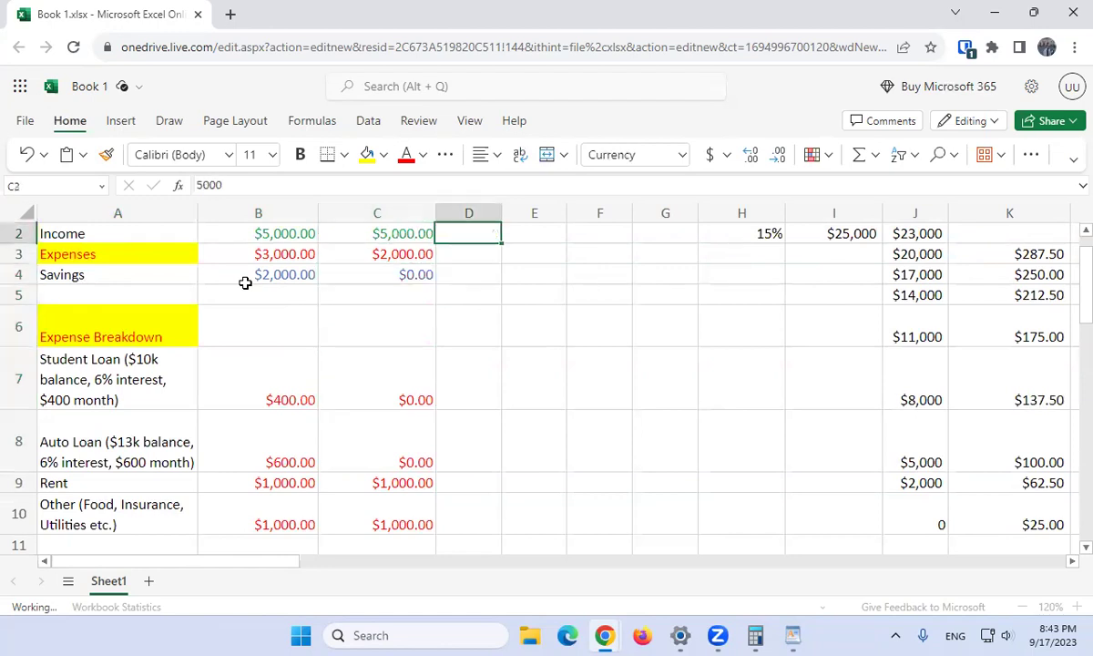
- Review the line of credit's declining monthly values in the Balance column down to J8
{"action": "key", "text": "Up"}
{"action": "key", "text": "Right"}
{"action": "key", "text": "Right"}
{"action": "key", "text": "Right"}
{"action": "key", "text": "Right"}
{"action": "key", "text": "Right"}
{"action": "key", "text": "Right"}
{"action": "key", "text": "Down"}
{"action": "key", "text": "Down"}
{"action": "key", "text": "Down"}
{"action": "key", "text": "Down"}
{"action": "key", "text": "Down"}
{"action": "key", "text": "Down"}
{"action": "key", "text": "Down"}
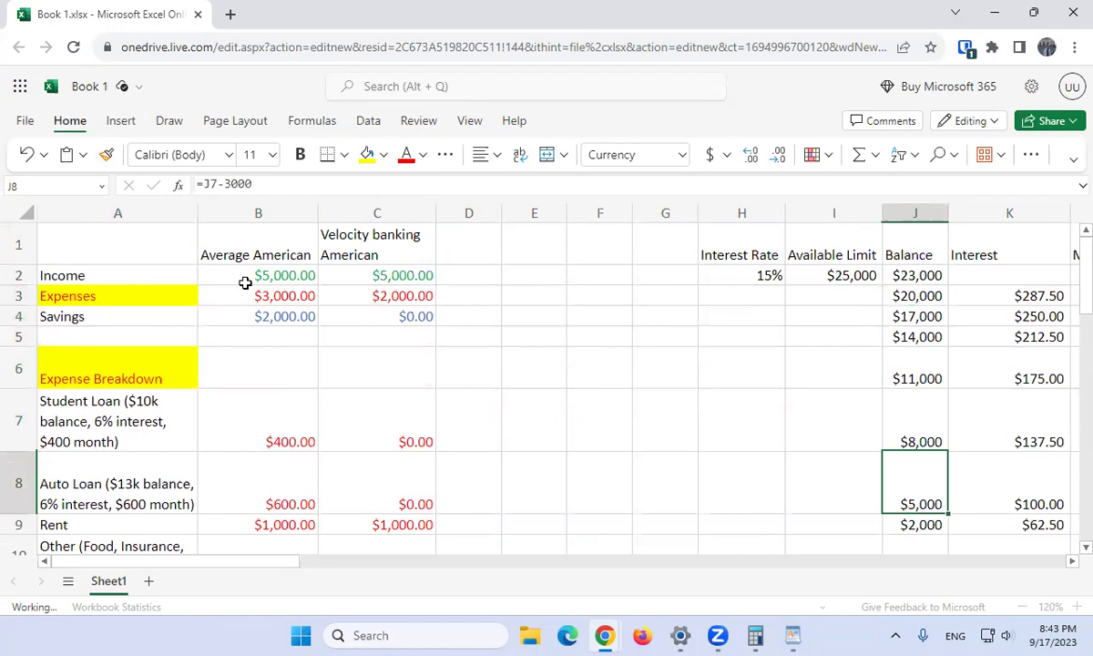